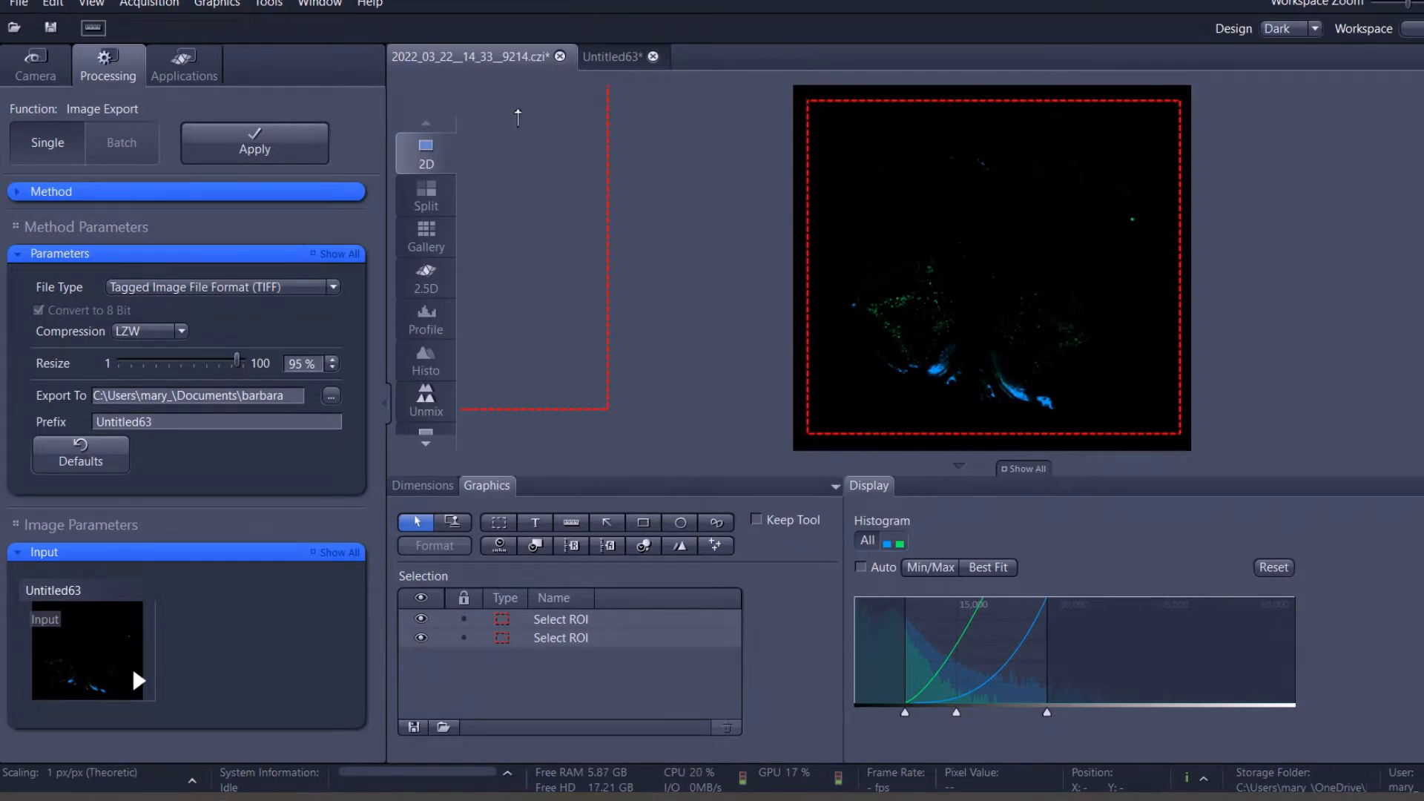
Review the CZI scan's image dimensions and its slide label and preview in the Info view, and return to 2D.
left_click(422, 443)
left_click(422, 445)
left_click(422, 444)
left_click(422, 444)
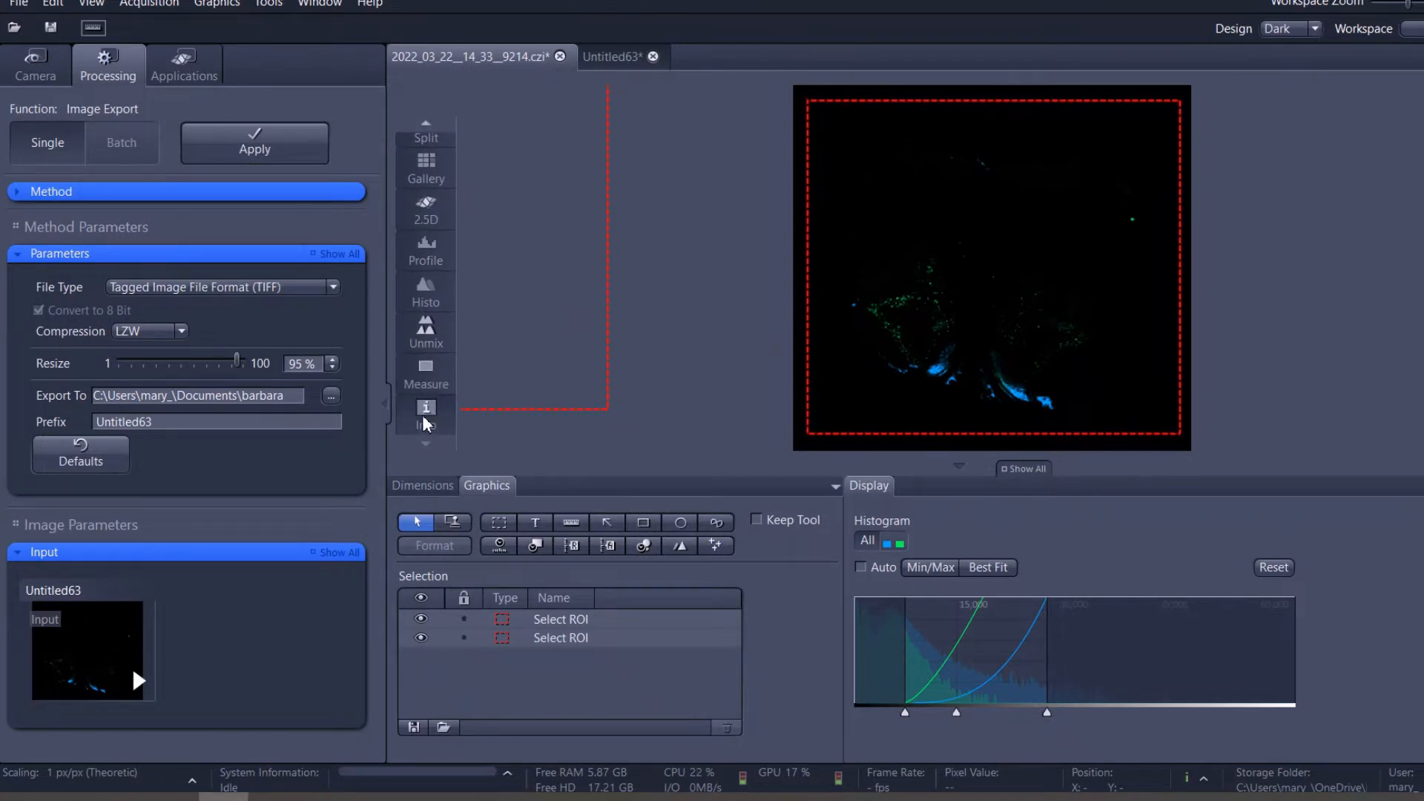
left_click(426, 410)
scroll(1038, 335, "down", 5)
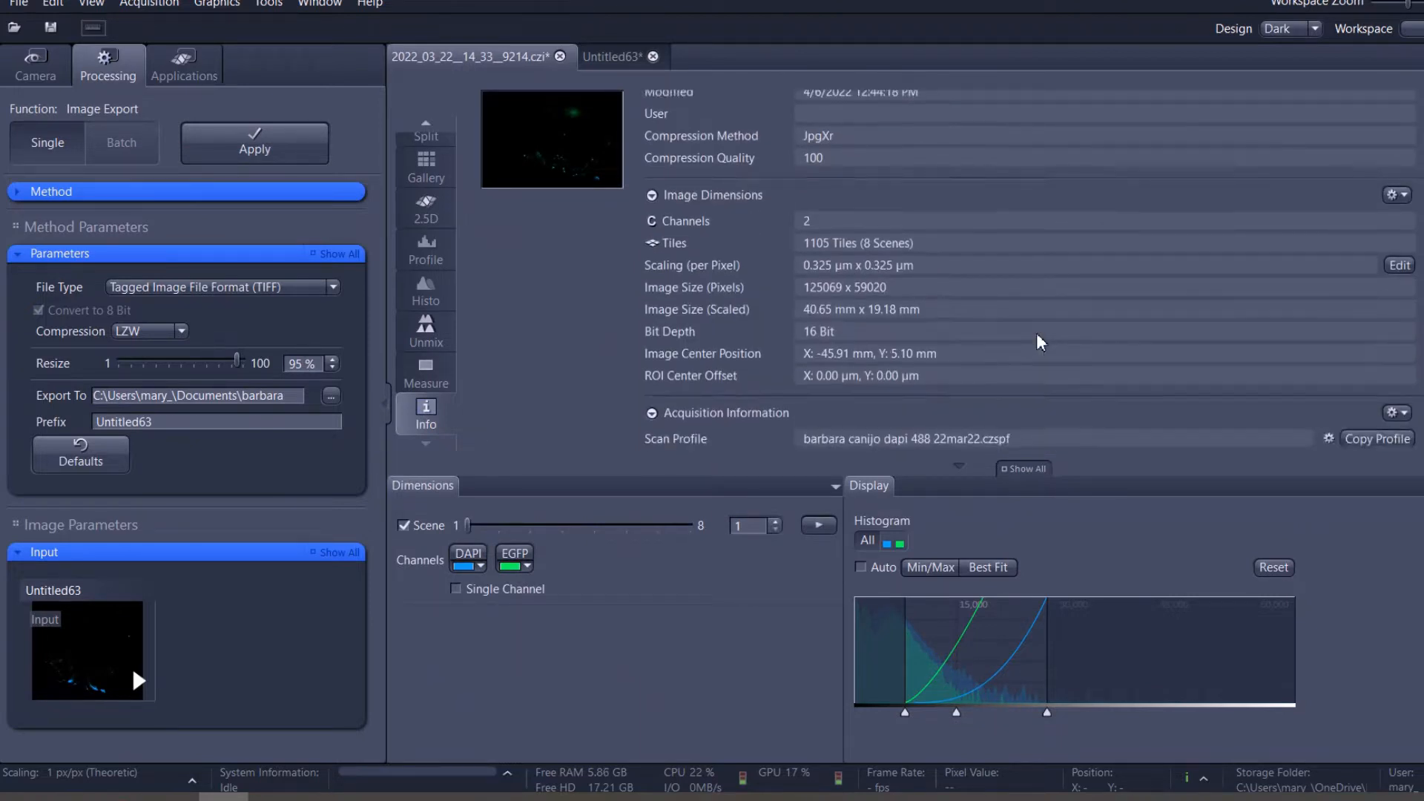
scroll(1035, 332, "down", 5)
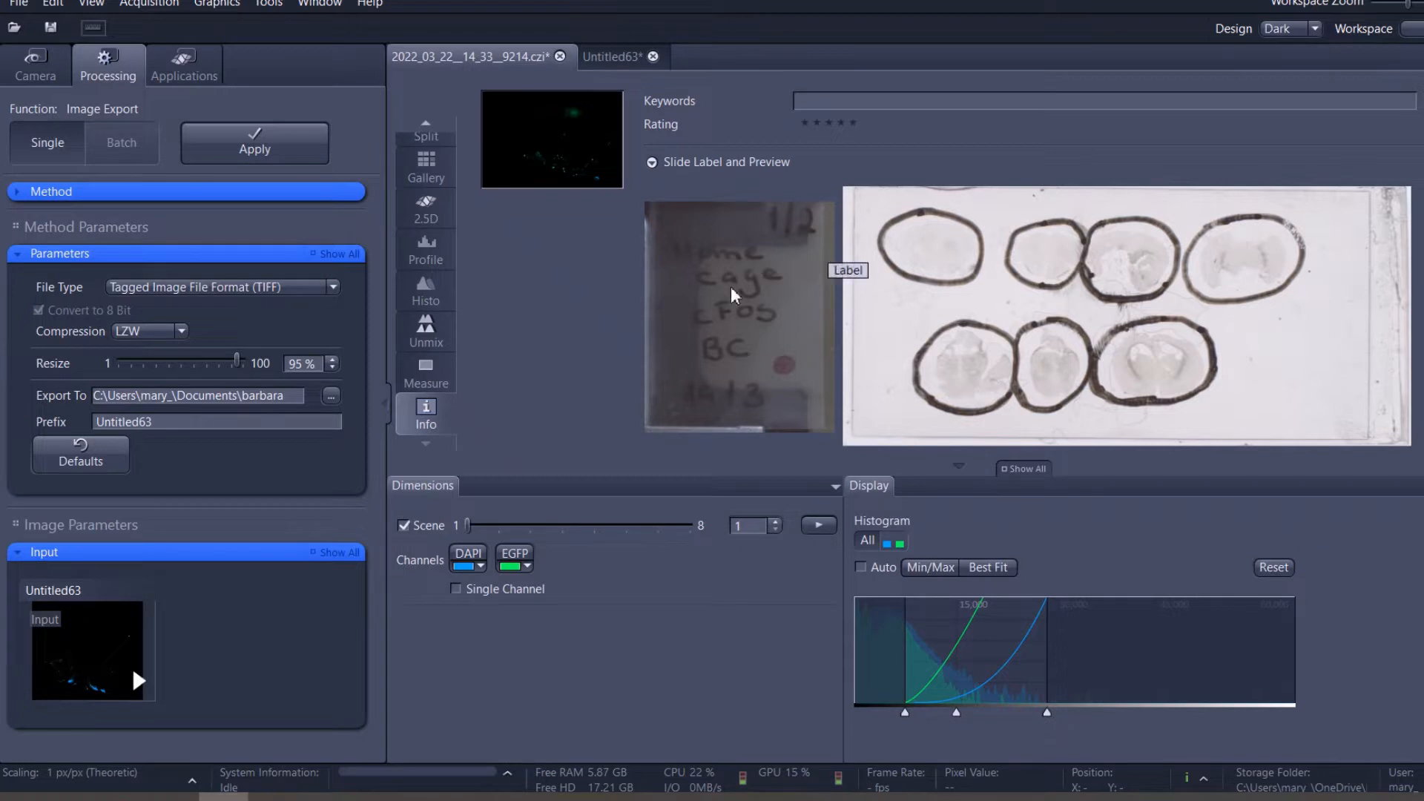
scroll(439, 301, "up", 2)
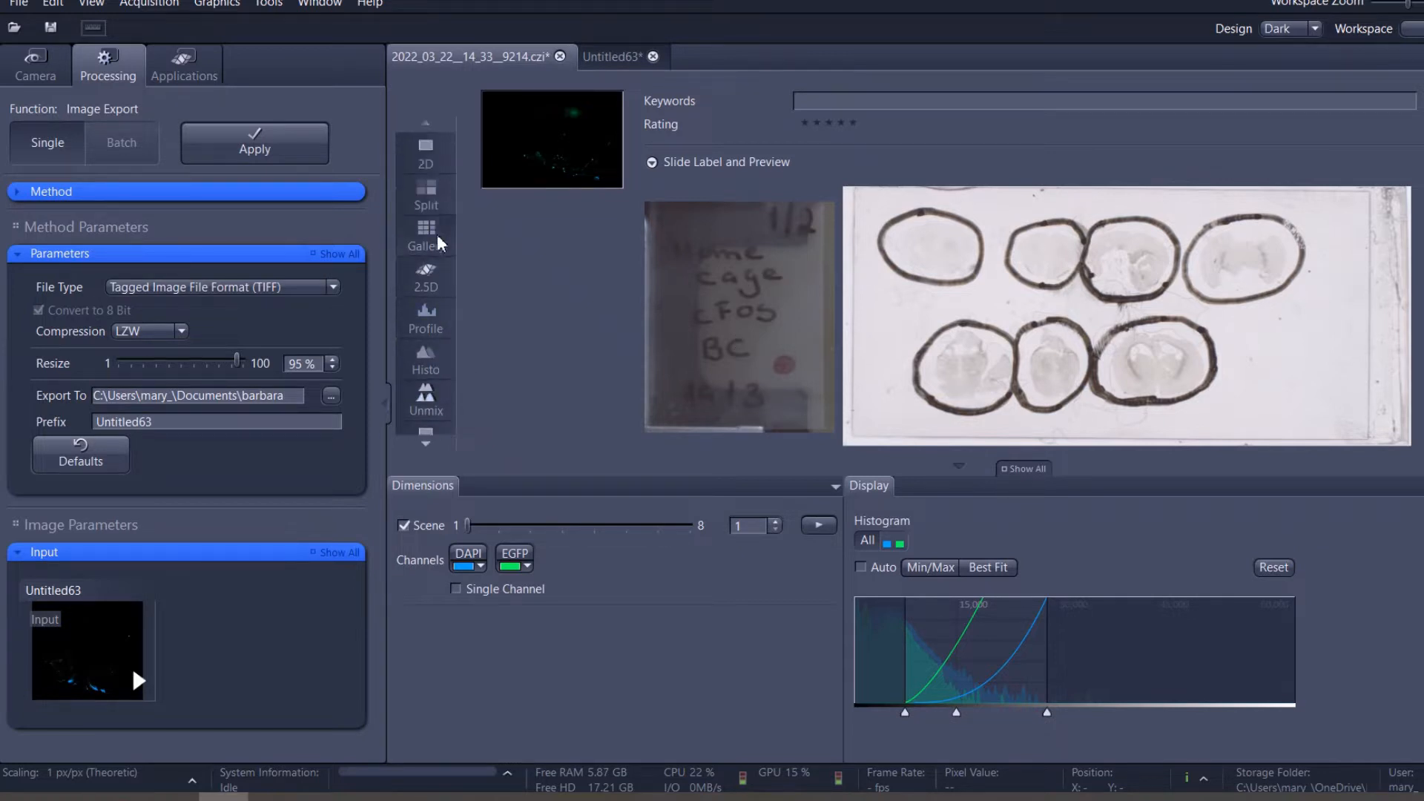
left_click(419, 158)
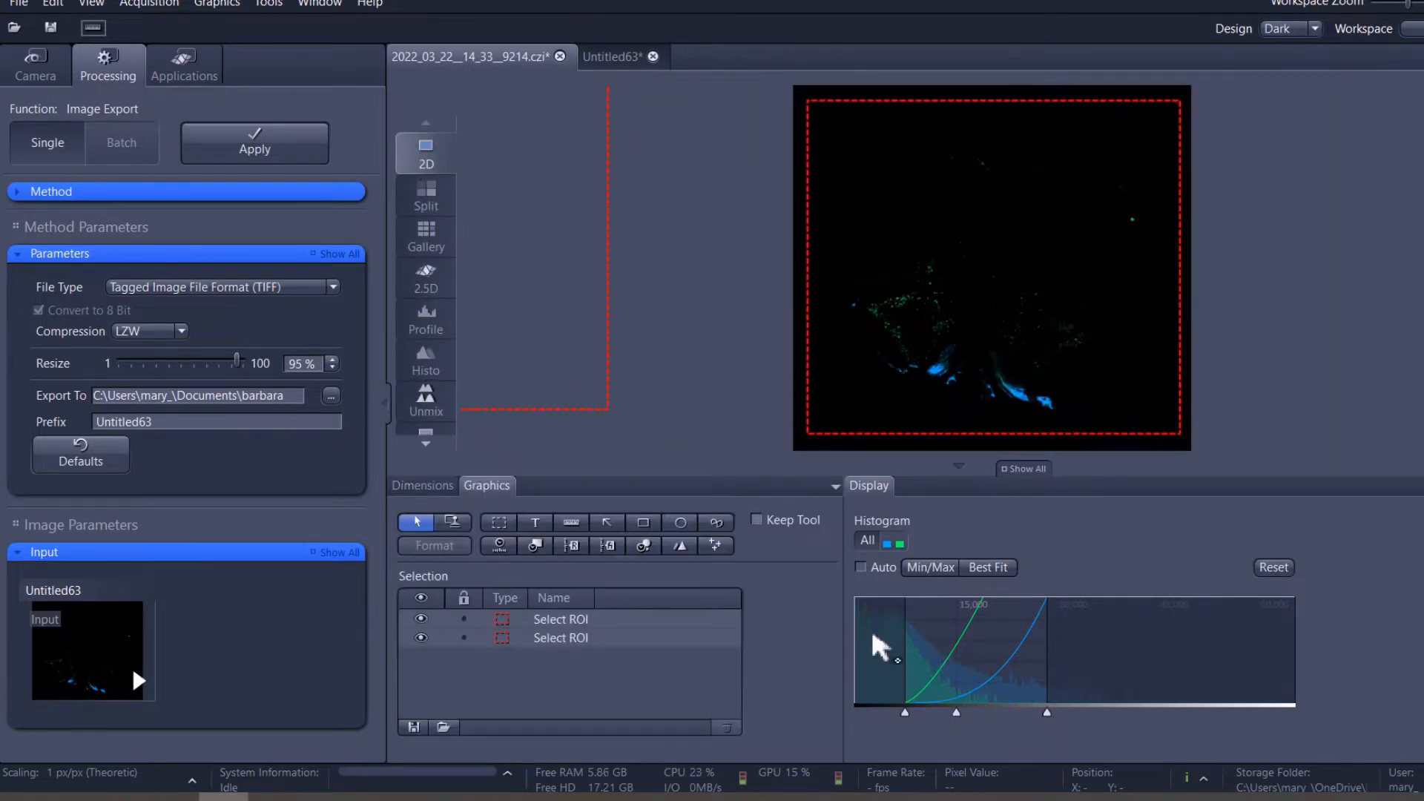
Adjust the scan's histogram display range for all channels together, and fine-tune the DAPI and EGFP channels separately.
mouse_move(1046, 713)
left_mouse_down()
mouse_move(1145, 714)
mouse_move(959, 710)
mouse_move(1037, 712)
left_mouse_up()
mouse_move(907, 710)
left_mouse_down()
mouse_move(845, 718)
mouse_move(896, 720)
left_mouse_up()
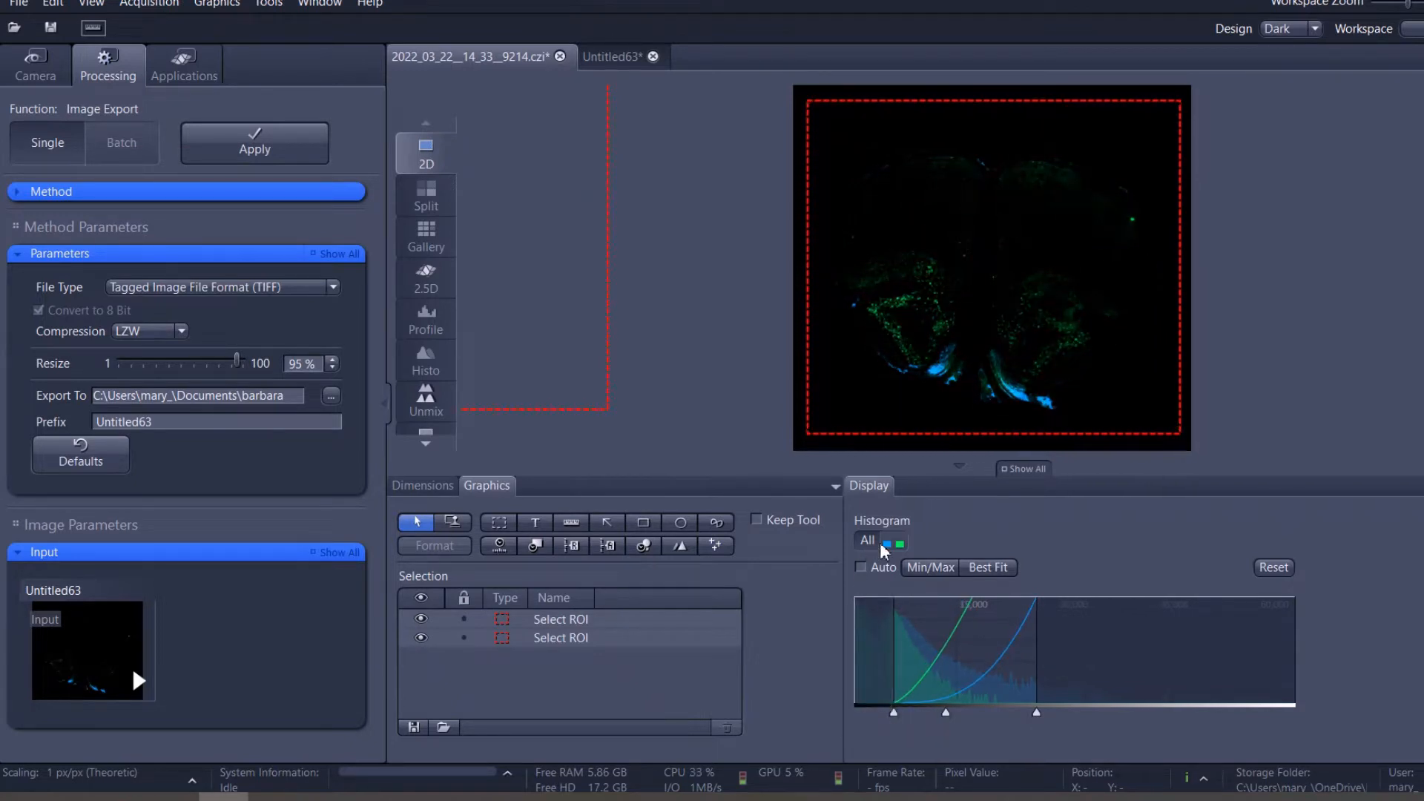
left_click(888, 544)
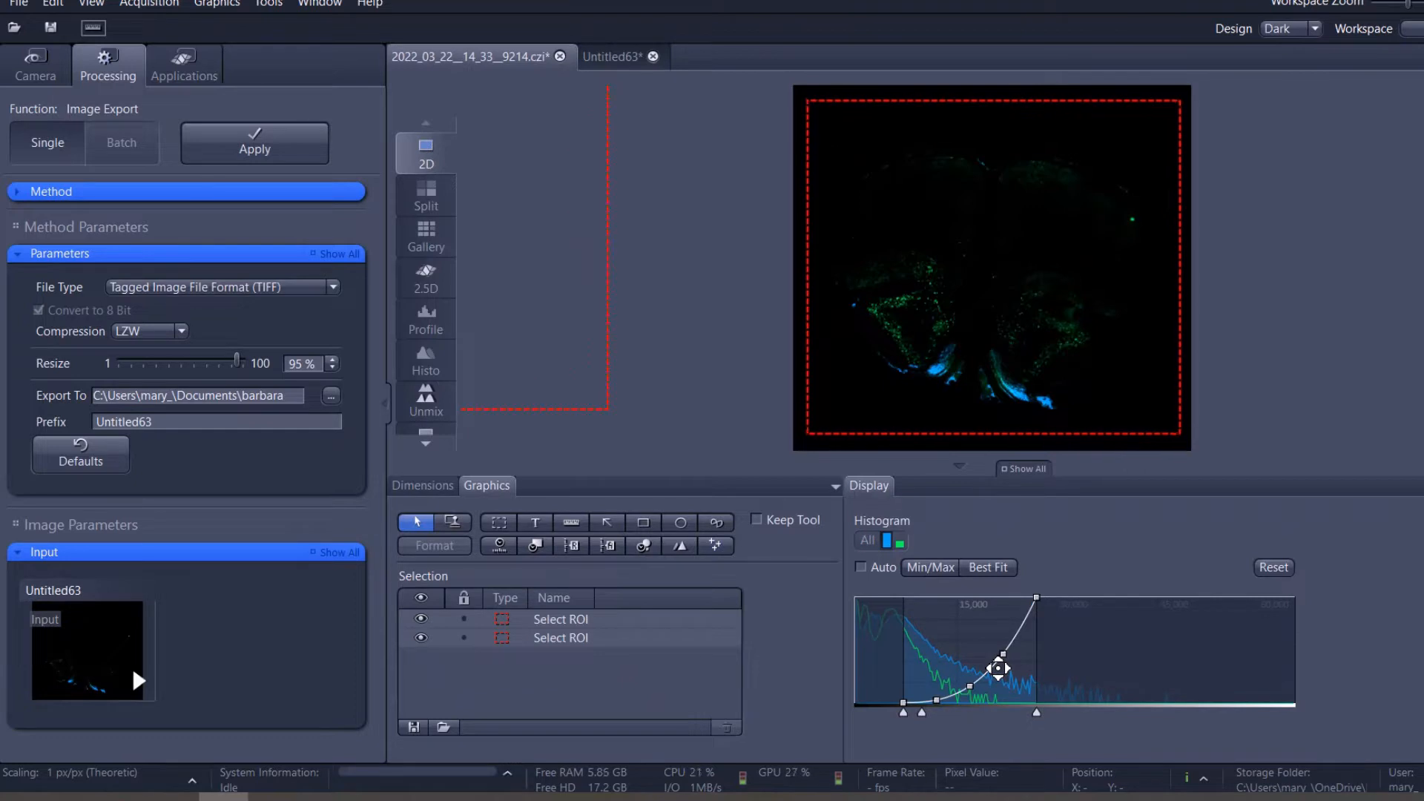
mouse_move(1023, 682)
left_mouse_down()
mouse_move(1042, 682)
mouse_move(1018, 681)
left_mouse_up()
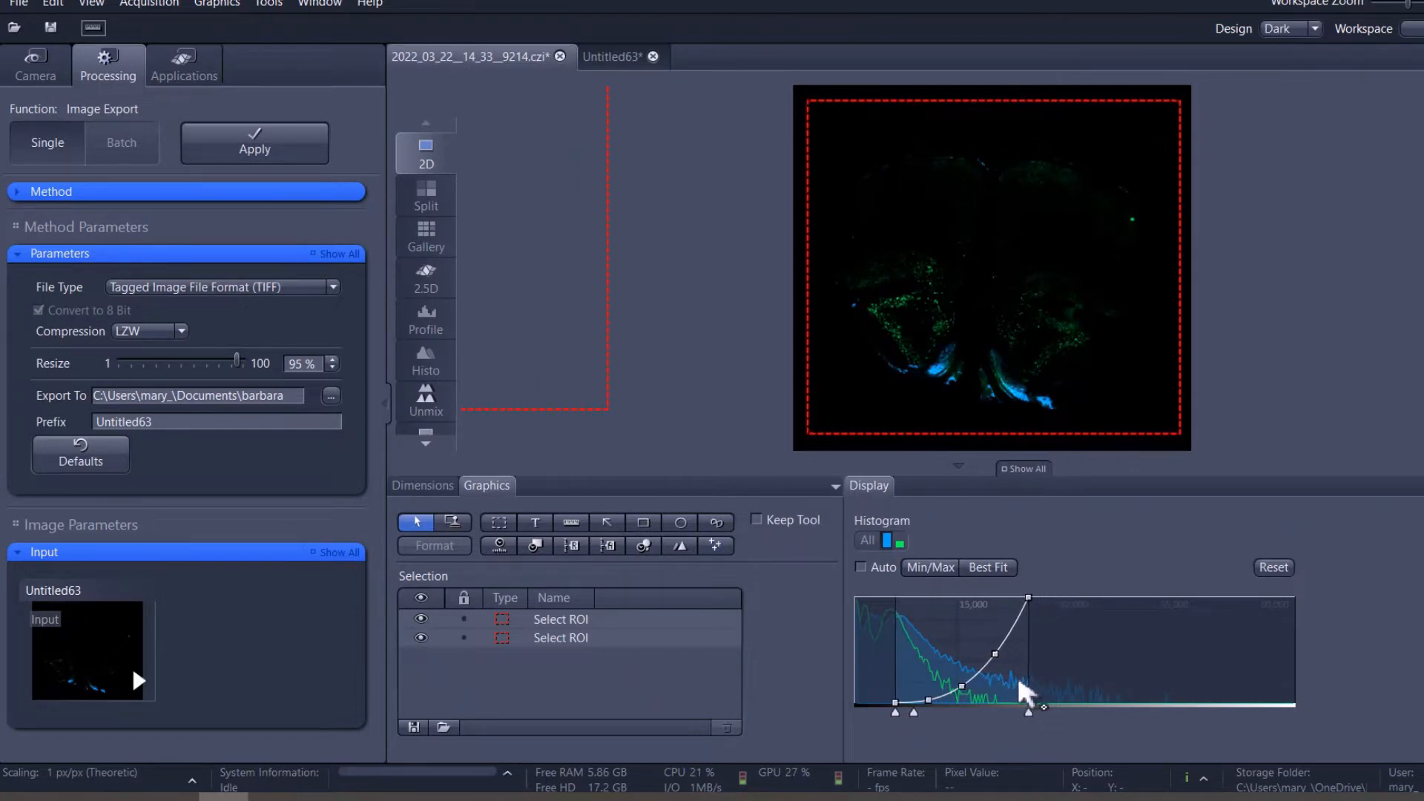
left_click(899, 540)
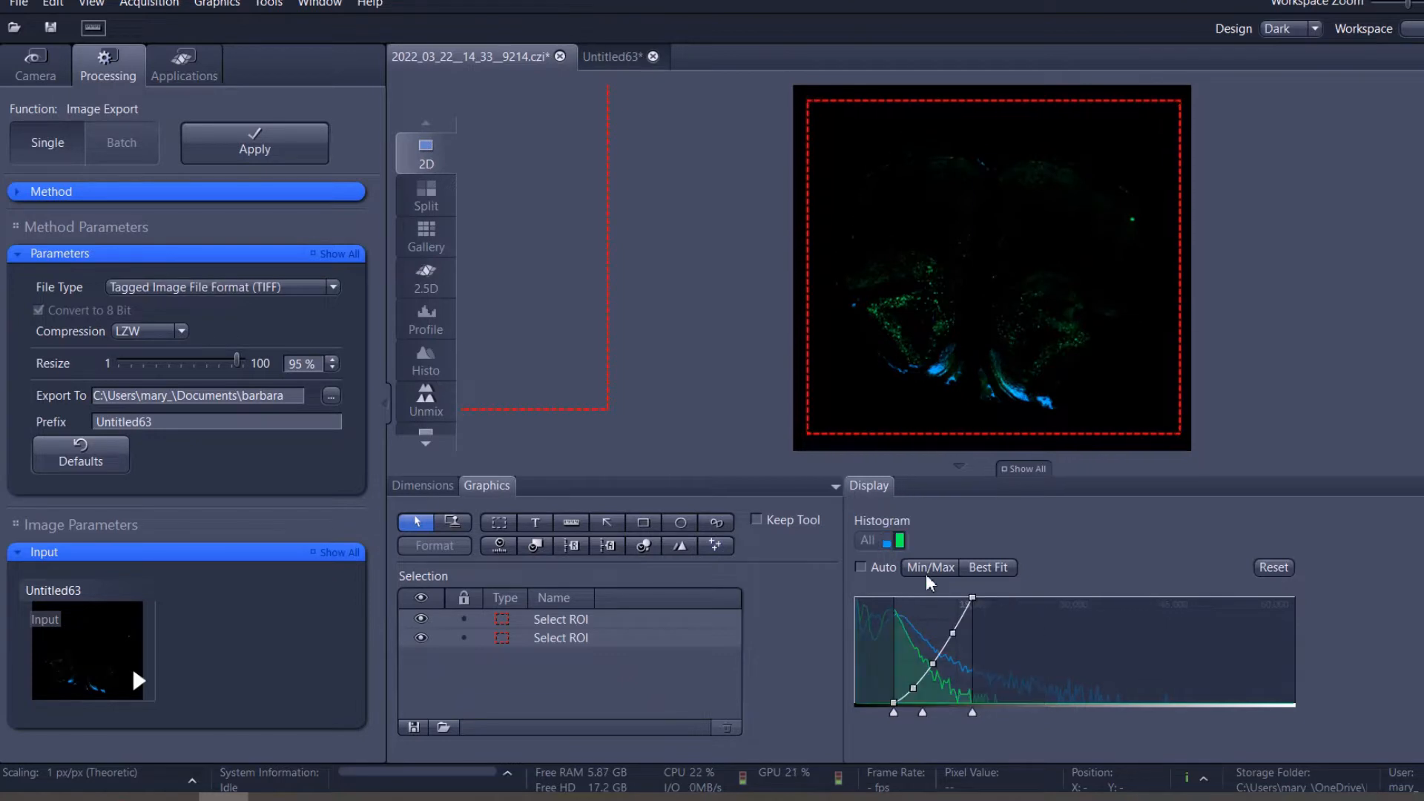
left_click_drag(973, 712, 901, 712)
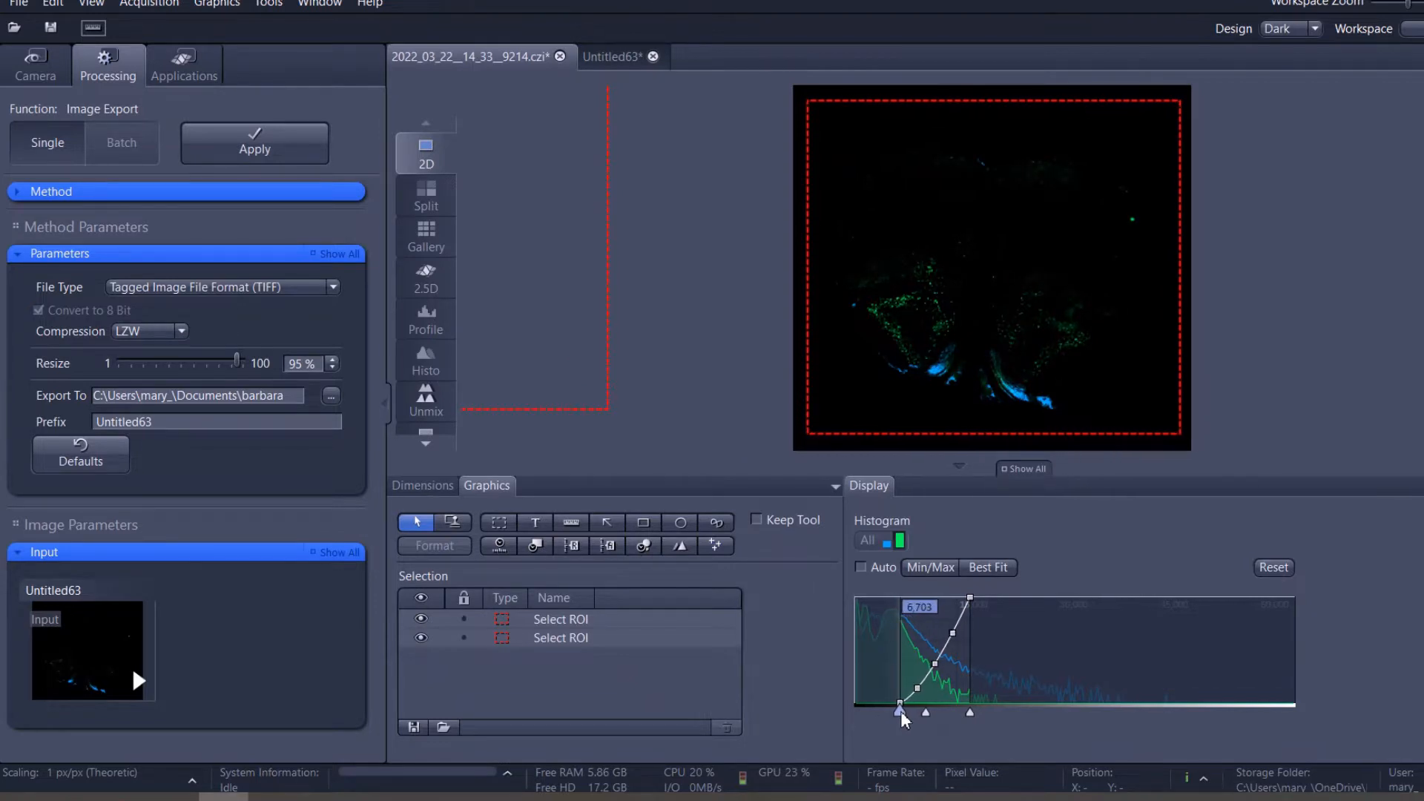
Create a subset image from the ROI around the brain section.
left_click(972, 247)
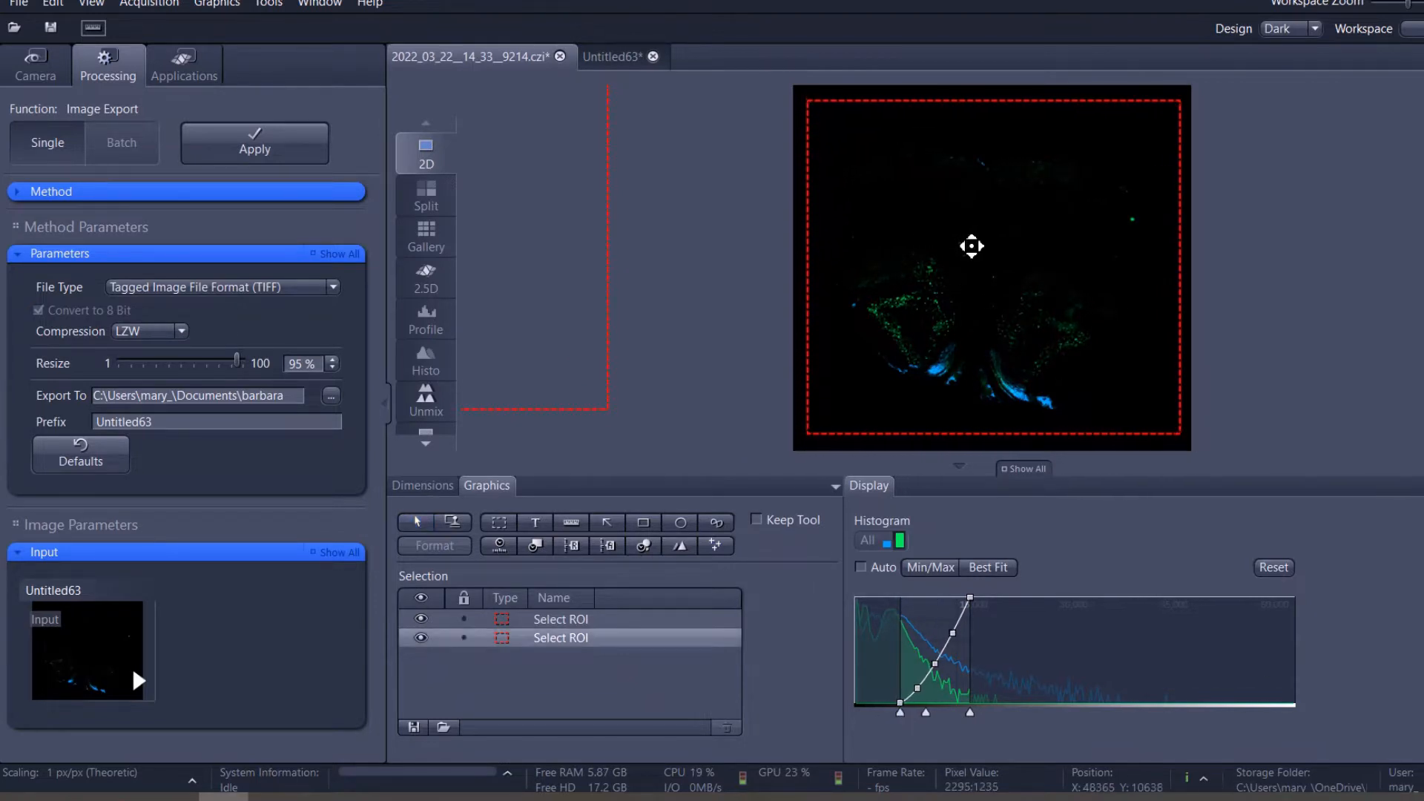
right_click(971, 245)
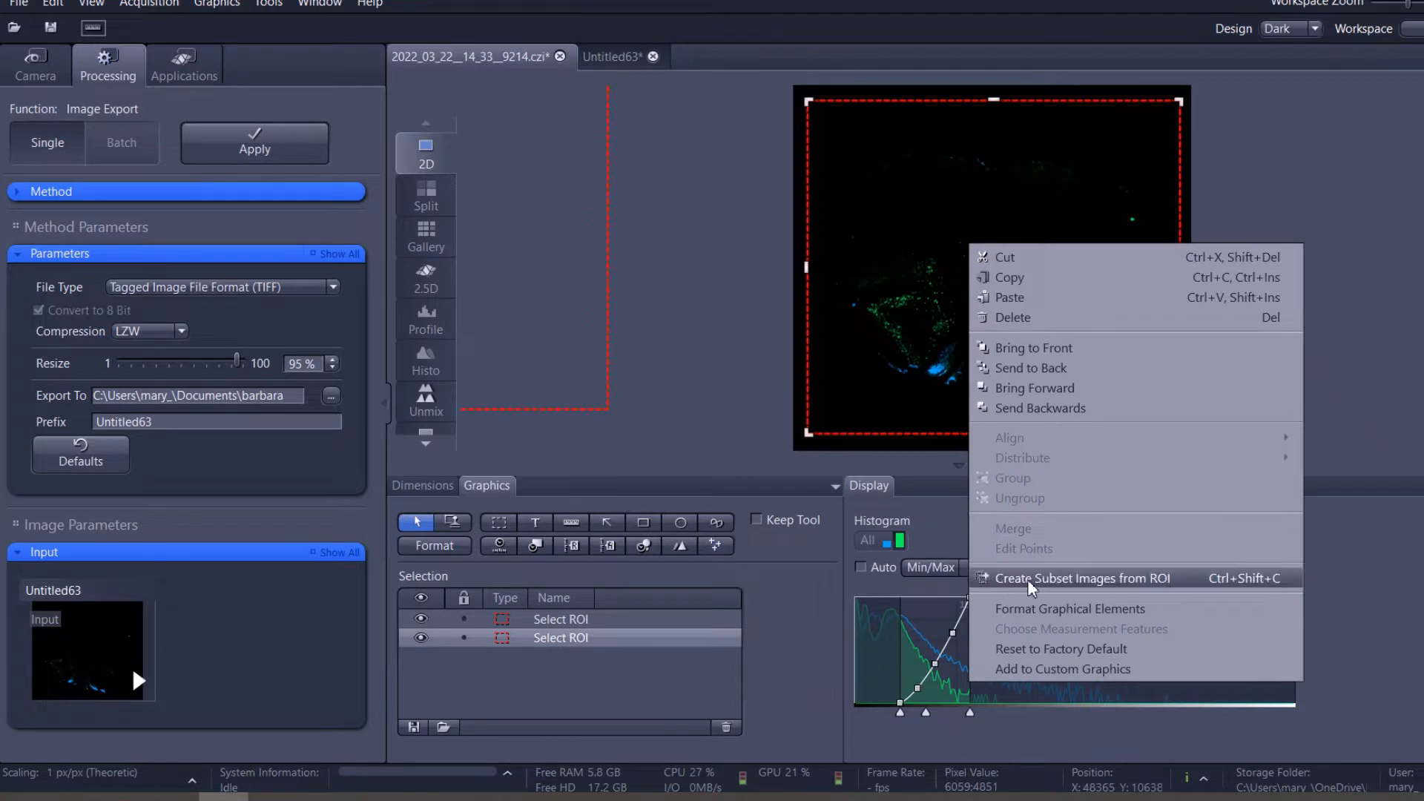
left_click(1181, 582)
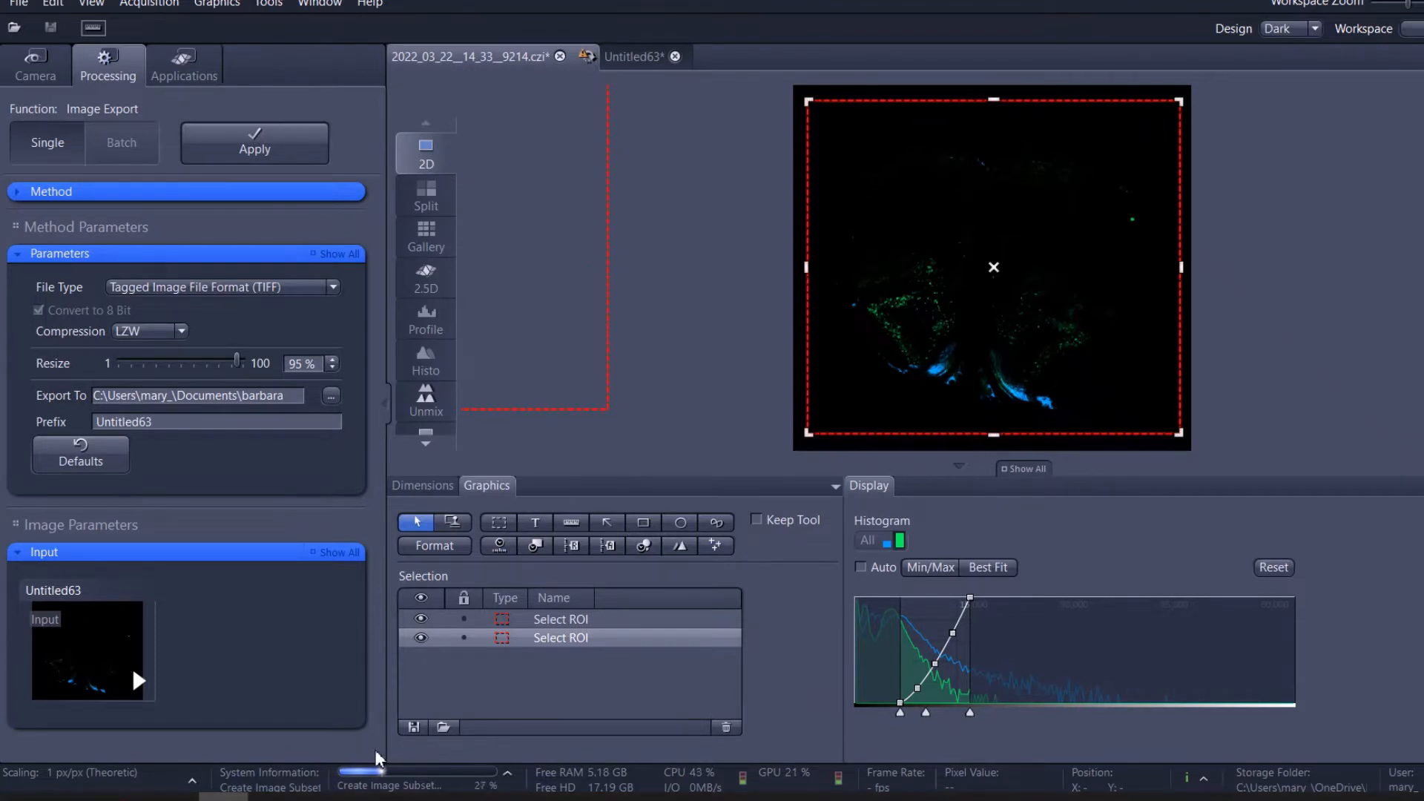
Show the Image Export parameters for Untitled63 and choose Tagged Image File Format (TIFF) as the file type.
left_click(624, 56)
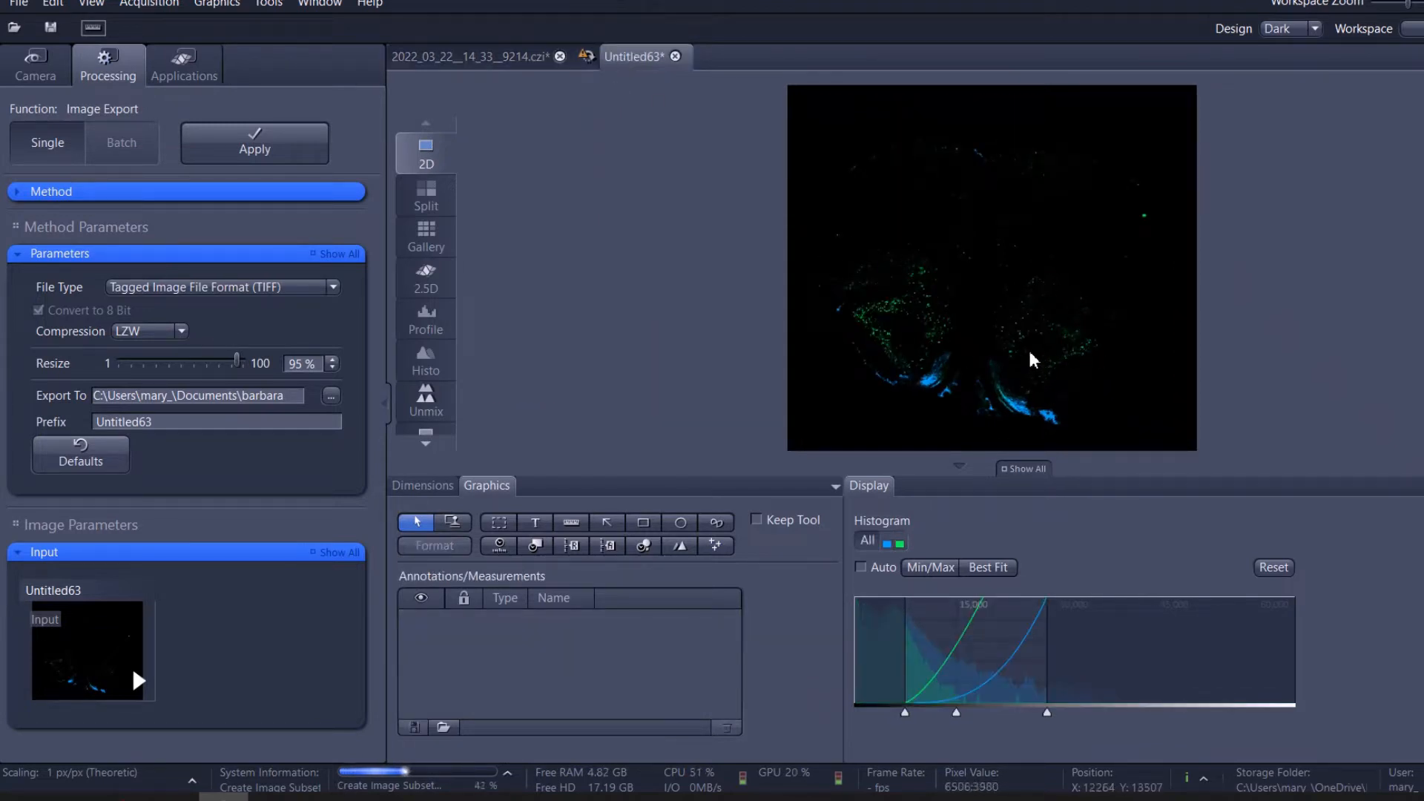
left_click(46, 65)
left_click(104, 71)
left_click(71, 191)
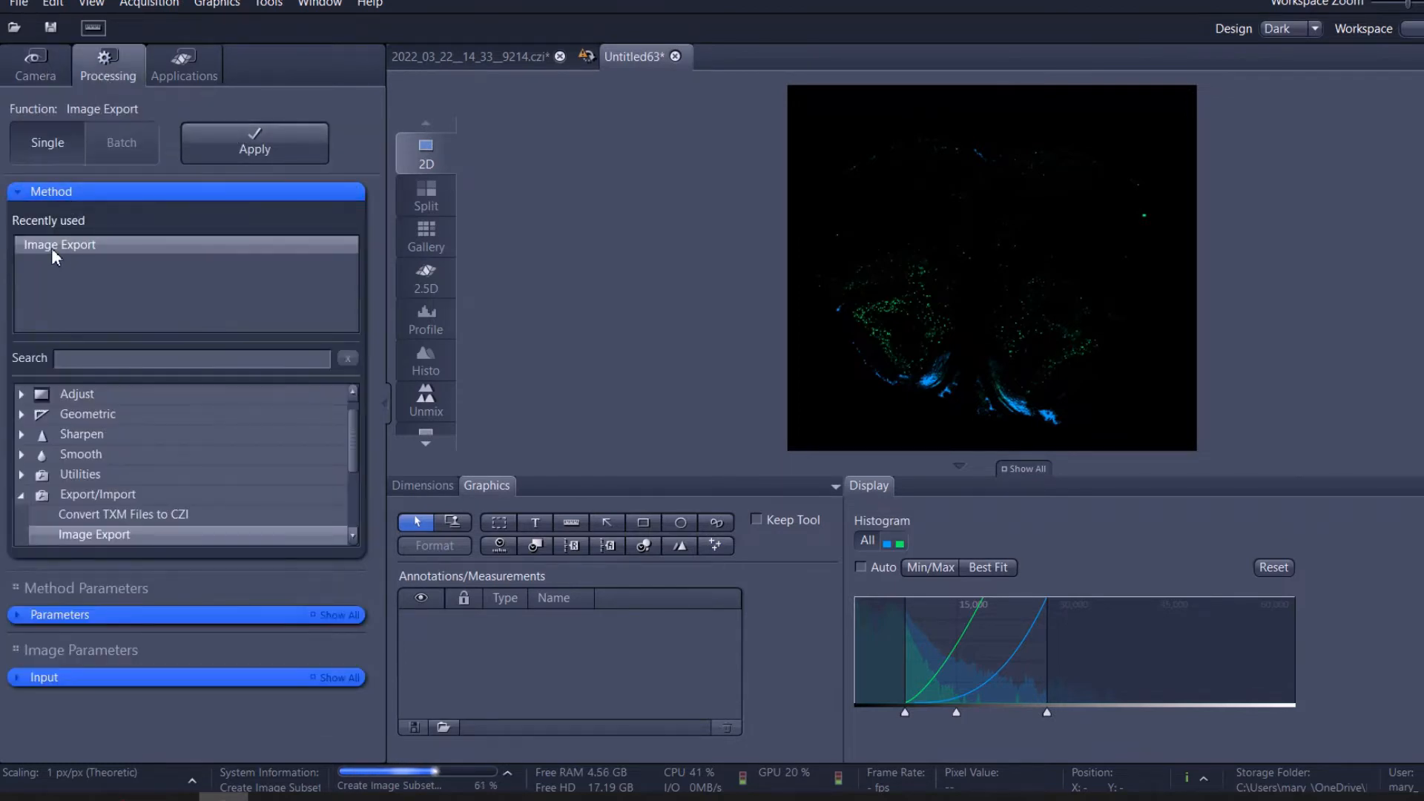
left_click(47, 191)
left_click(76, 256)
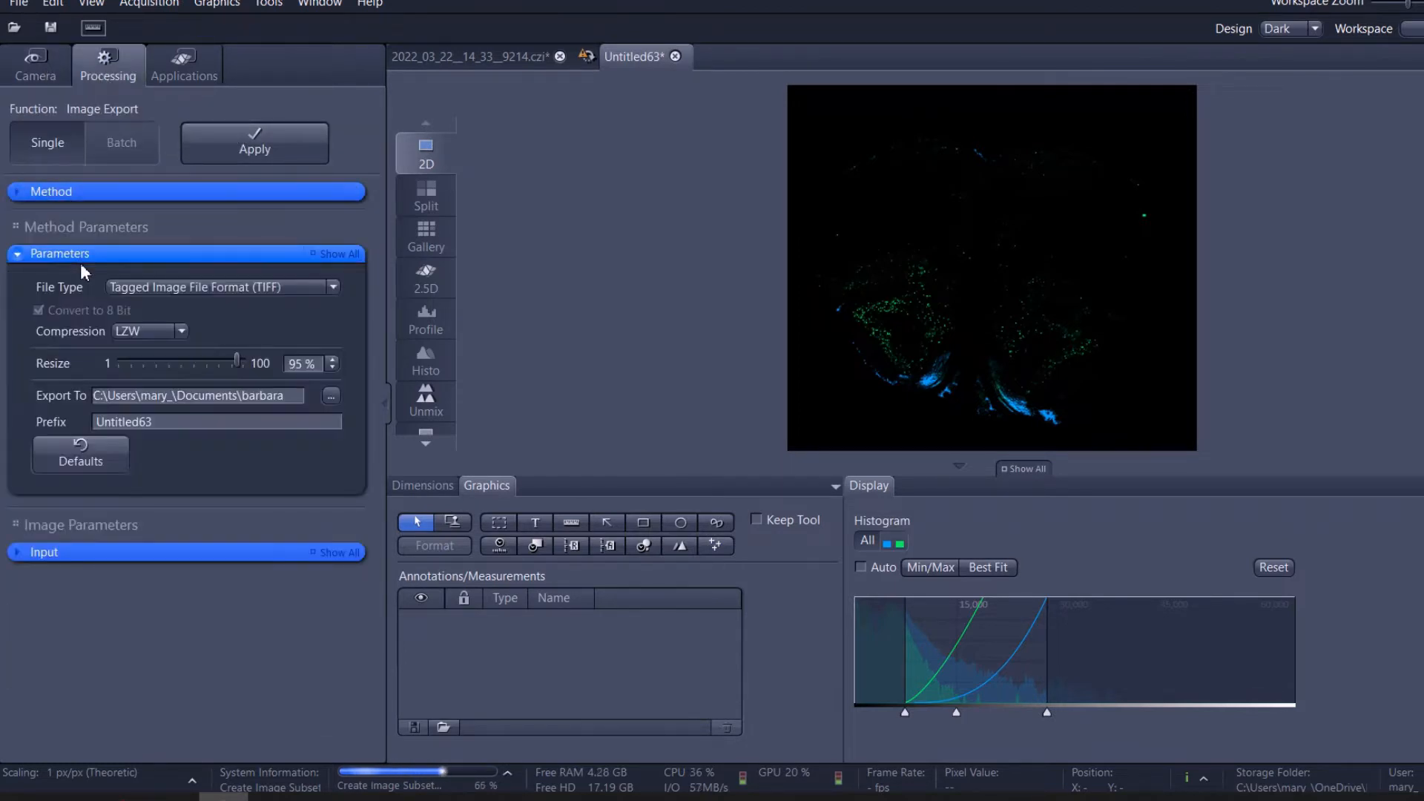
left_click(276, 286)
left_click(251, 355)
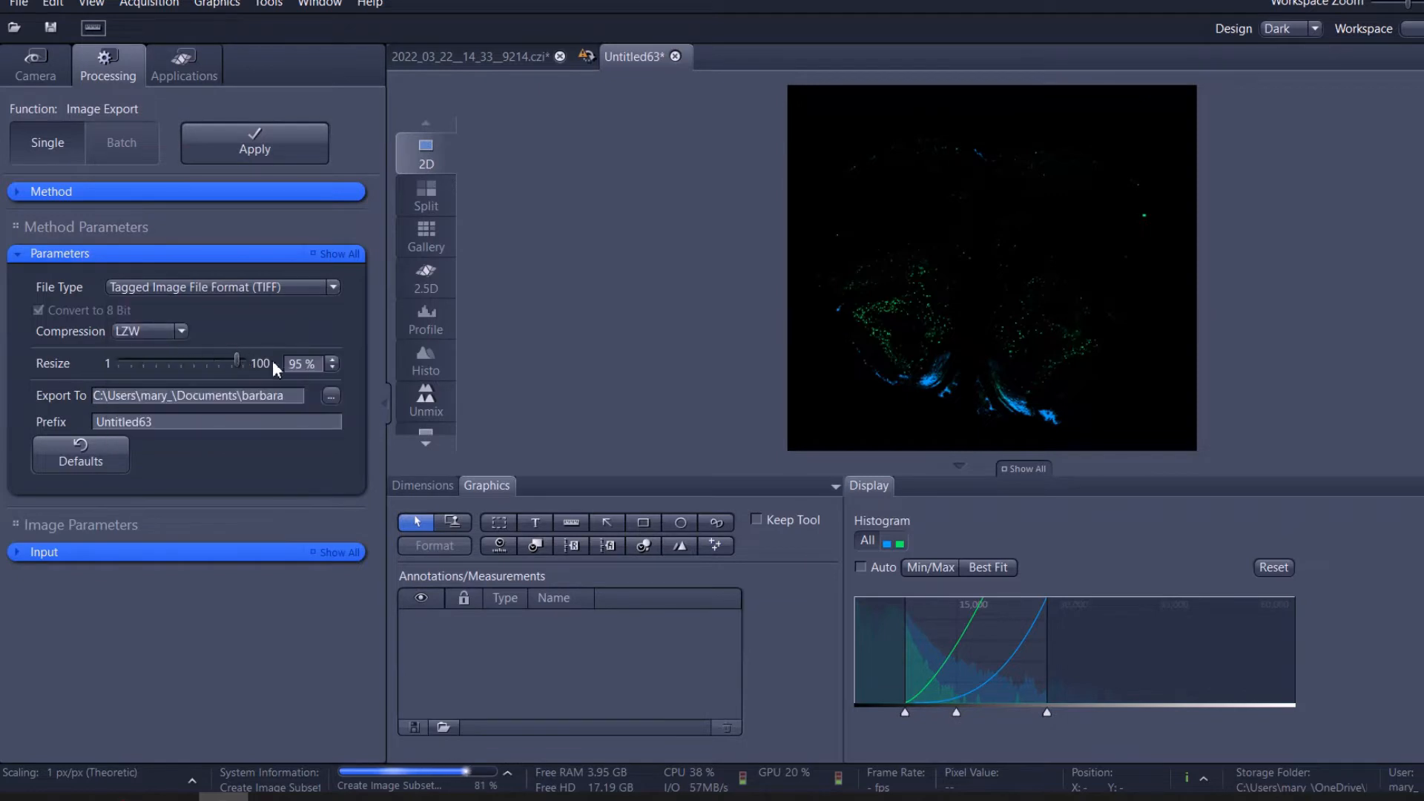
Try raising the export resize to 99 % and return it to 95 %.
left_click(332, 360)
left_click(331, 360)
left_click(331, 360)
left_click(331, 360)
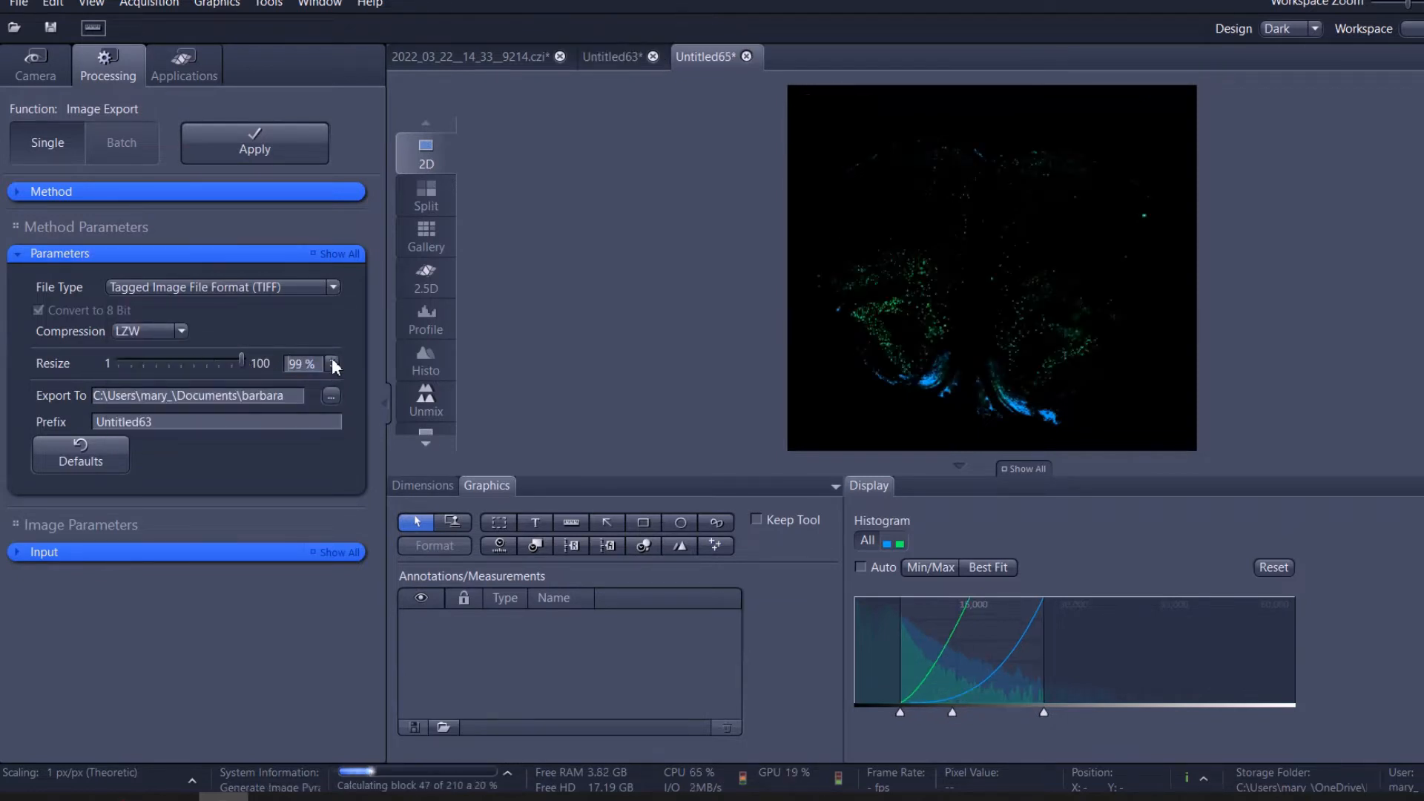
left_click(334, 366)
left_click(333, 366)
left_click(334, 366)
left_click(333, 366)
left_click(334, 366)
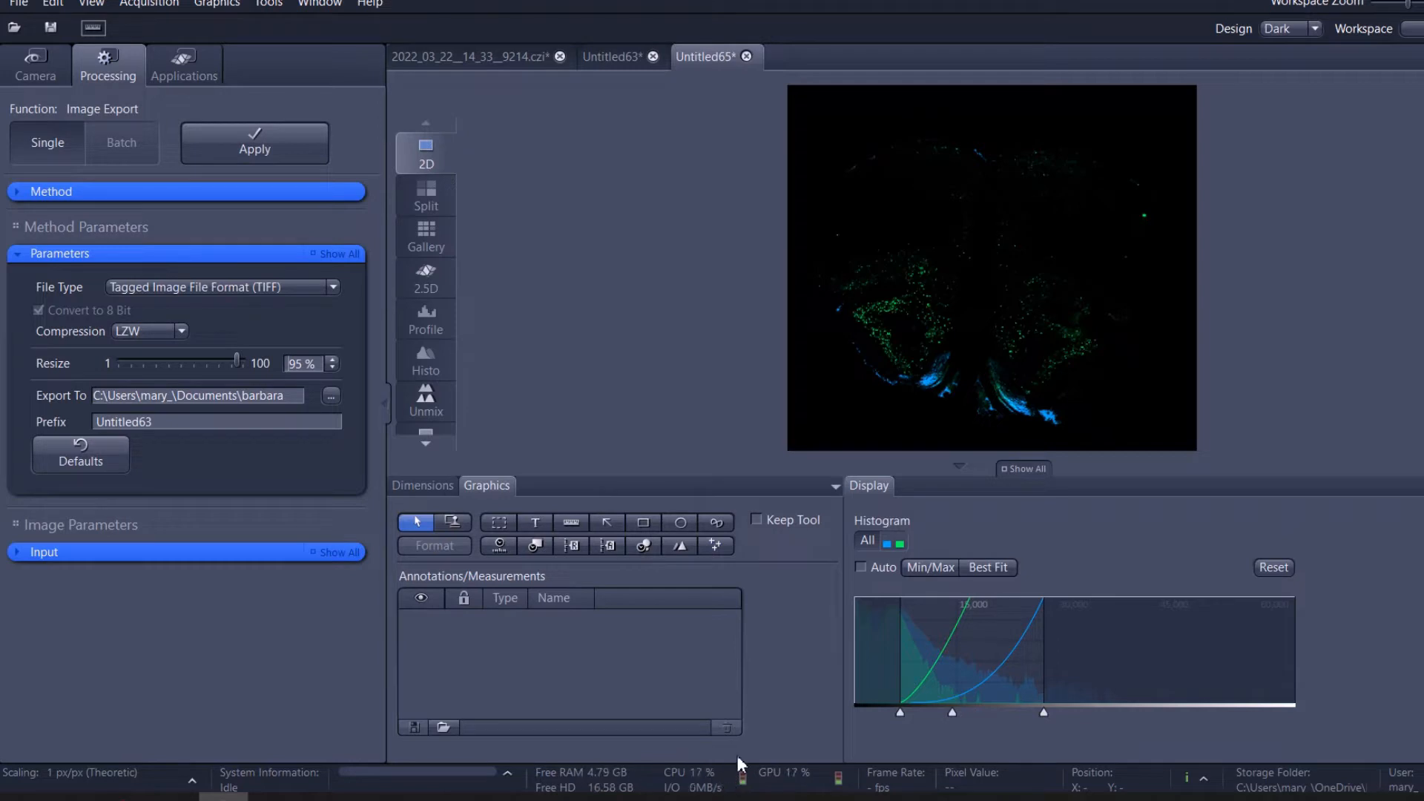
Compare the Untitled63 and Untitled65 subset images and close Untitled65 without saving.
left_click(608, 56)
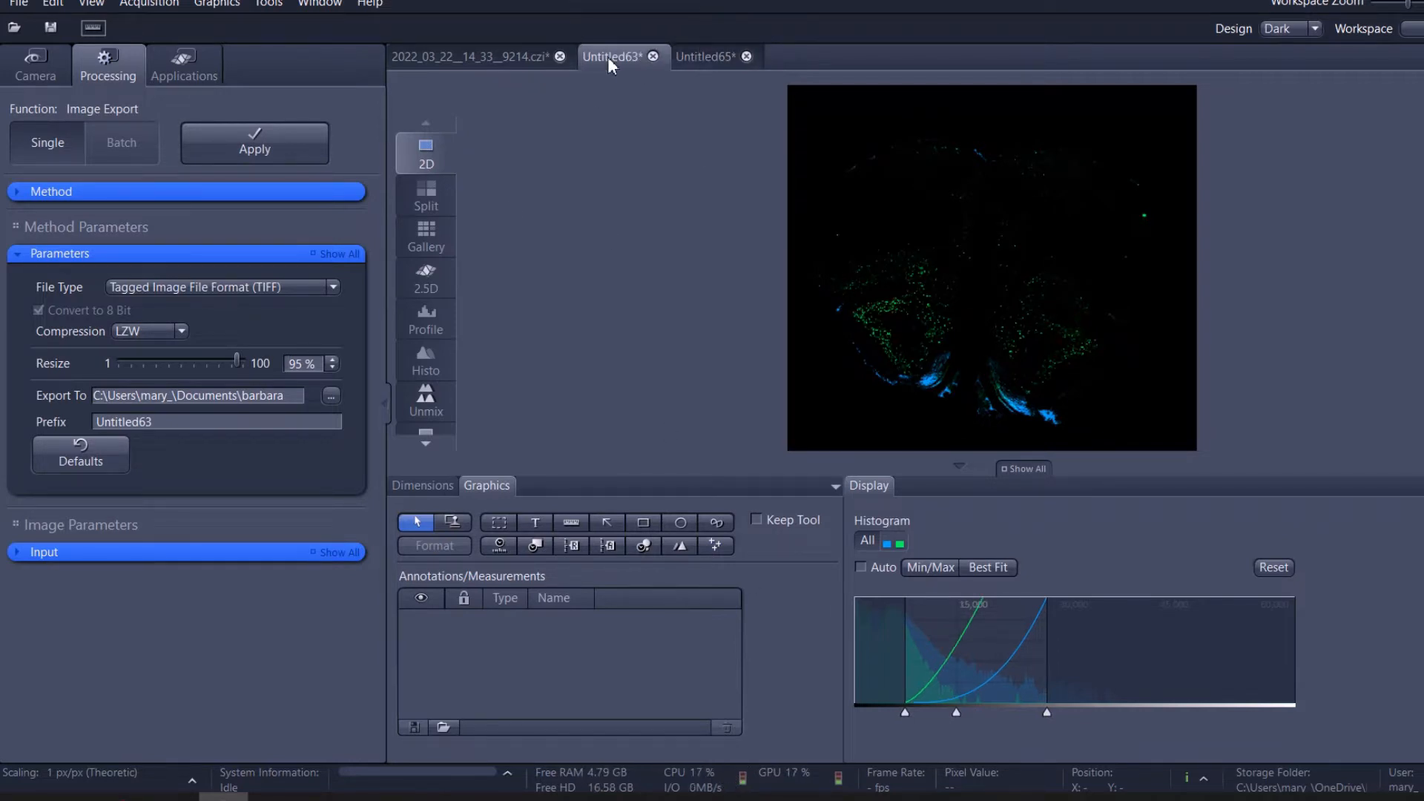
left_click(677, 58)
left_click(613, 59)
left_click(747, 56)
left_click(787, 421)
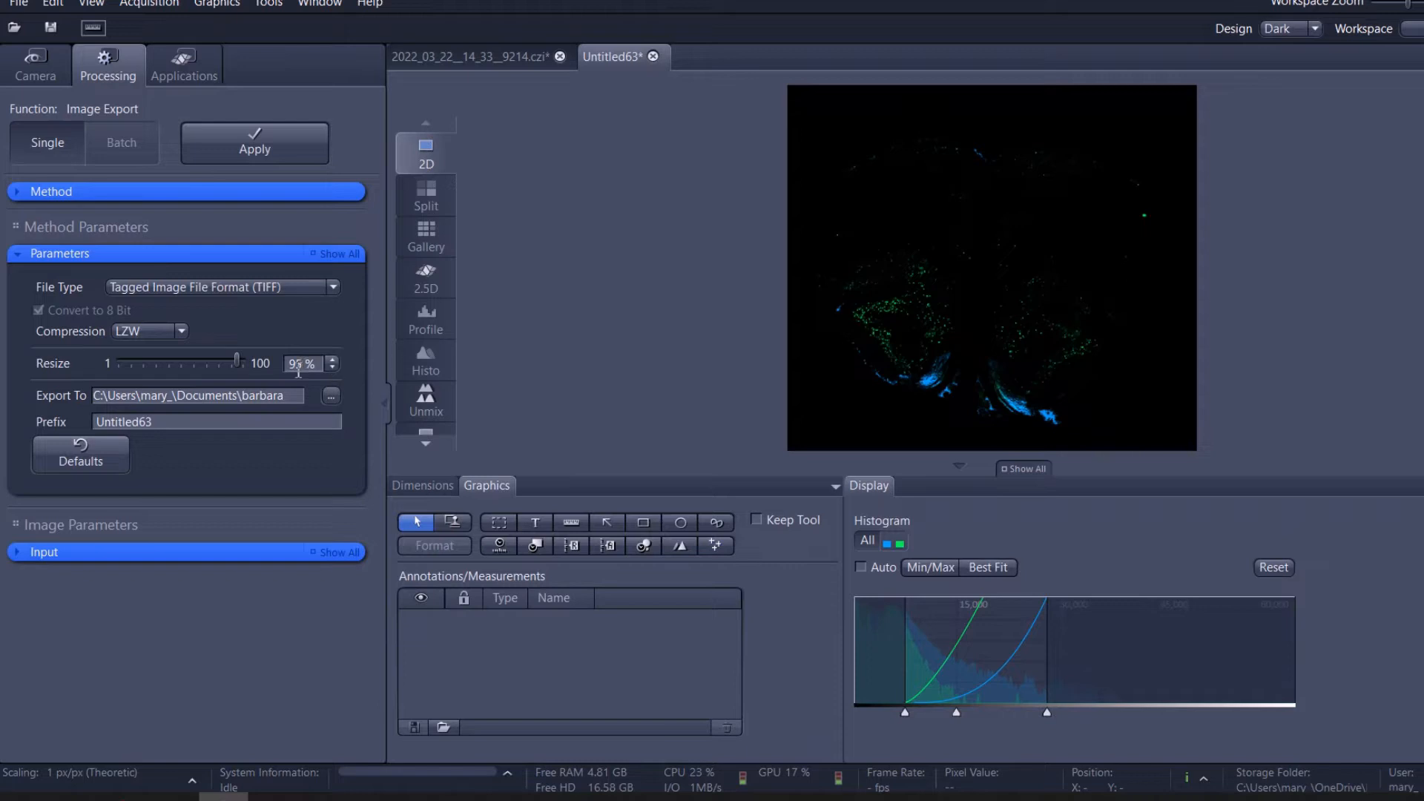
Check the scene number in the source CZI scan and set the export prefix of Untitled63 to 02.
double_click(173, 431)
left_click(491, 53)
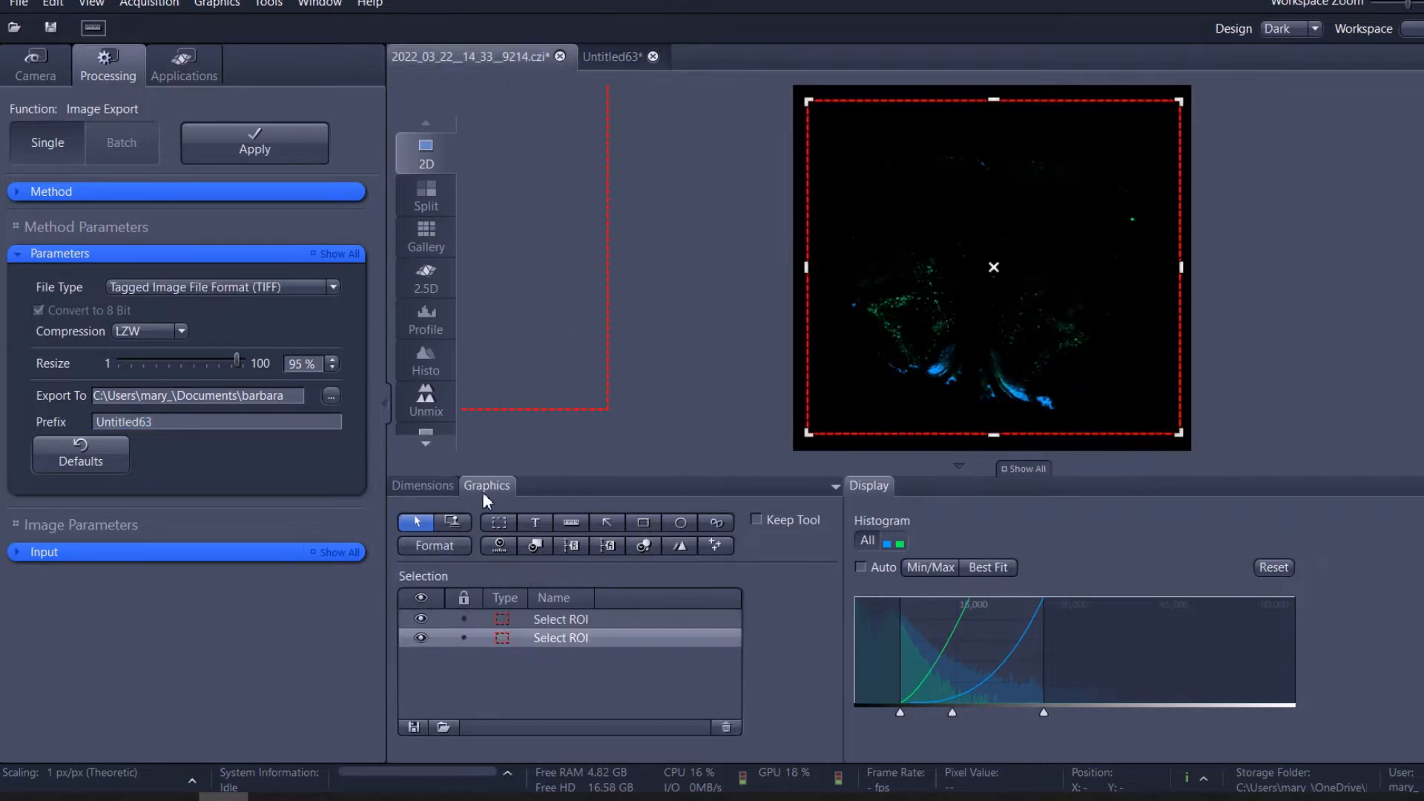
left_click(439, 486)
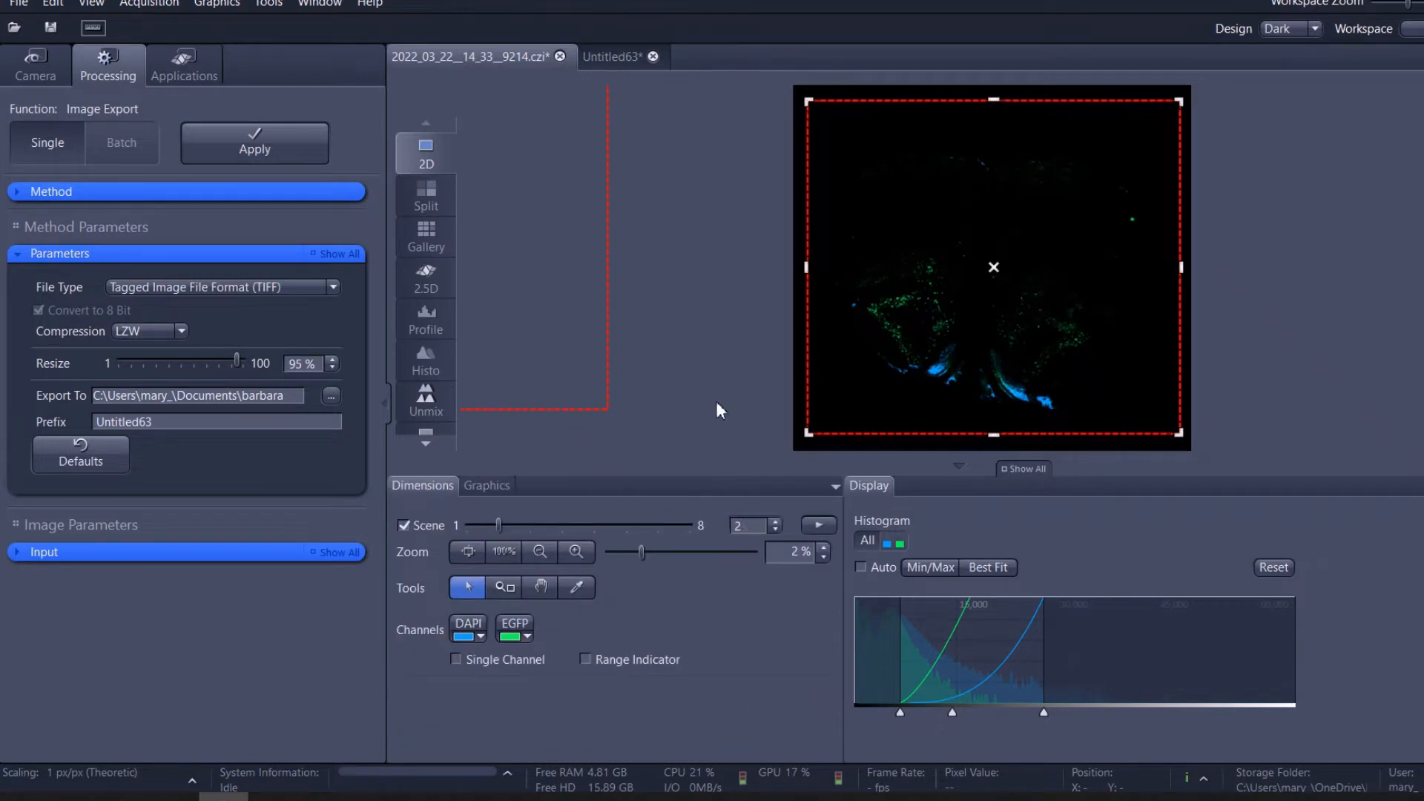
left_click(606, 58)
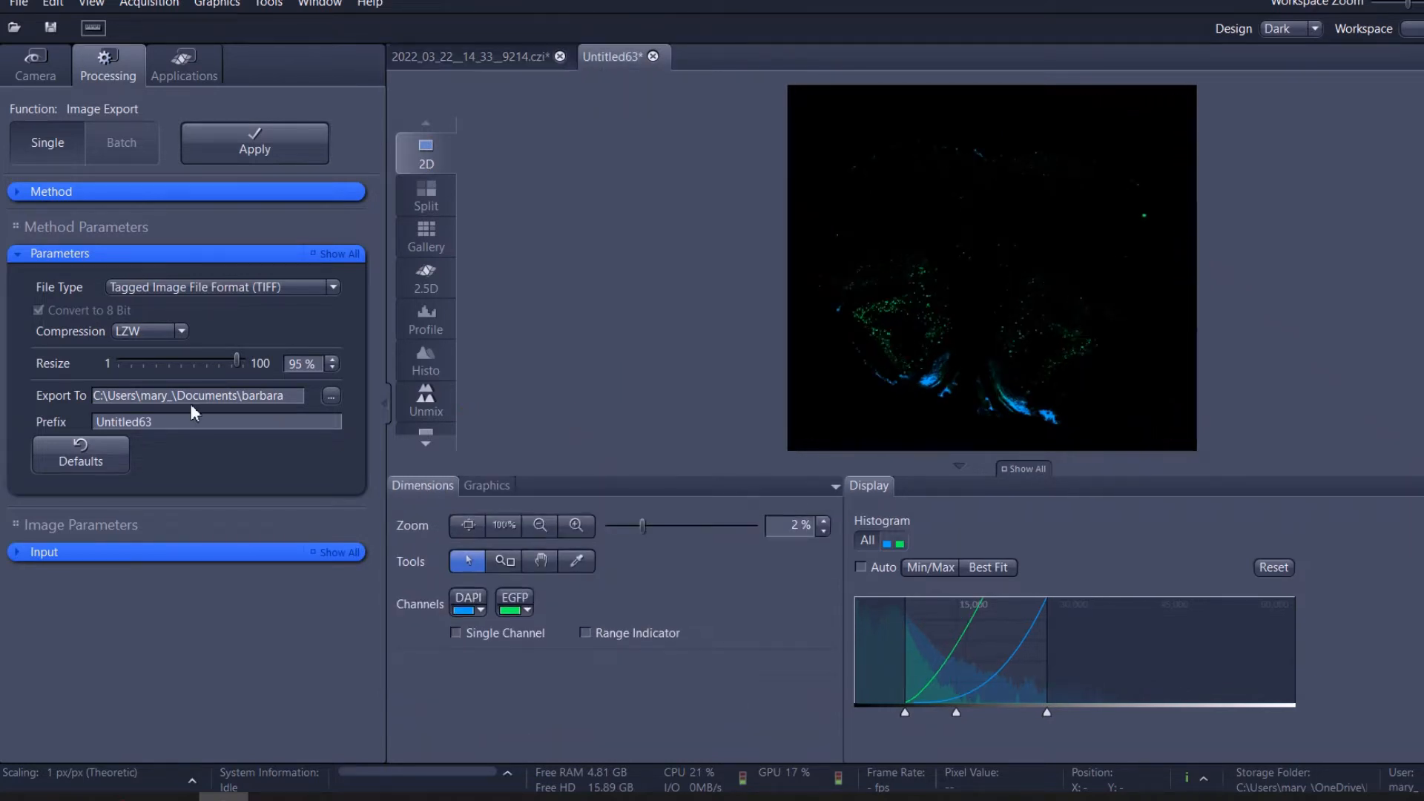
double_click(154, 420)
type("02")
Select Untitled63 as the input image and run the TIFF export.
left_click(112, 552)
left_click(113, 655)
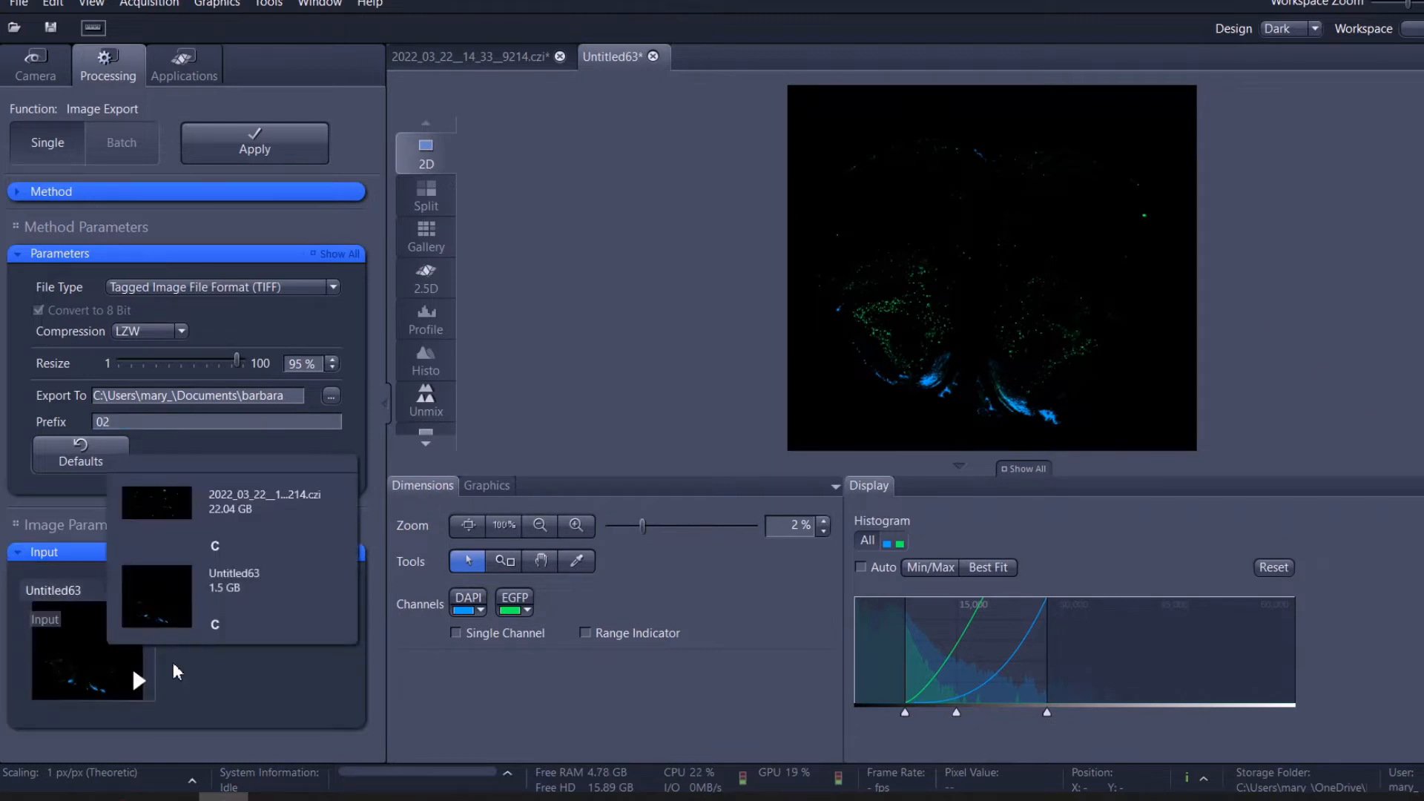
left_click(182, 577)
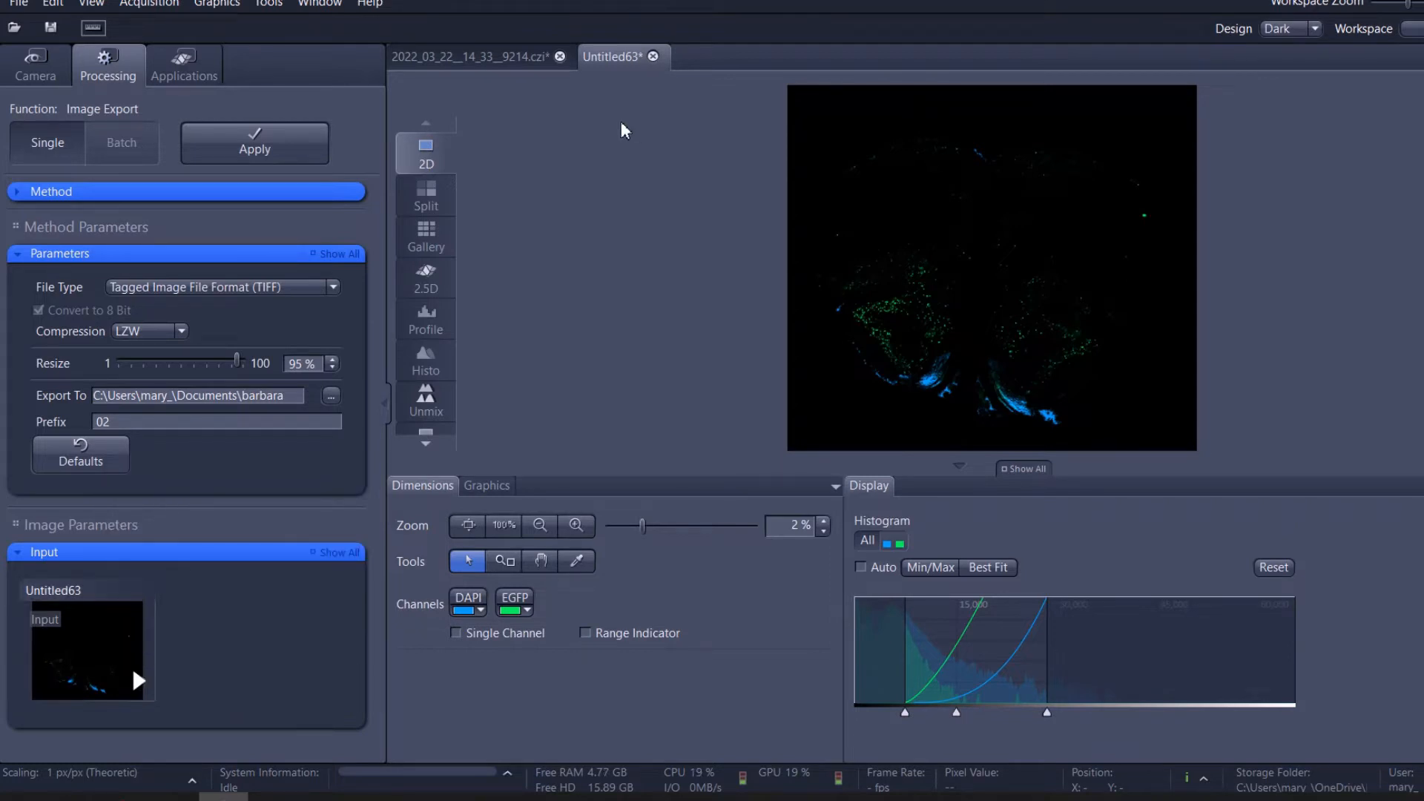
left_click(74, 623)
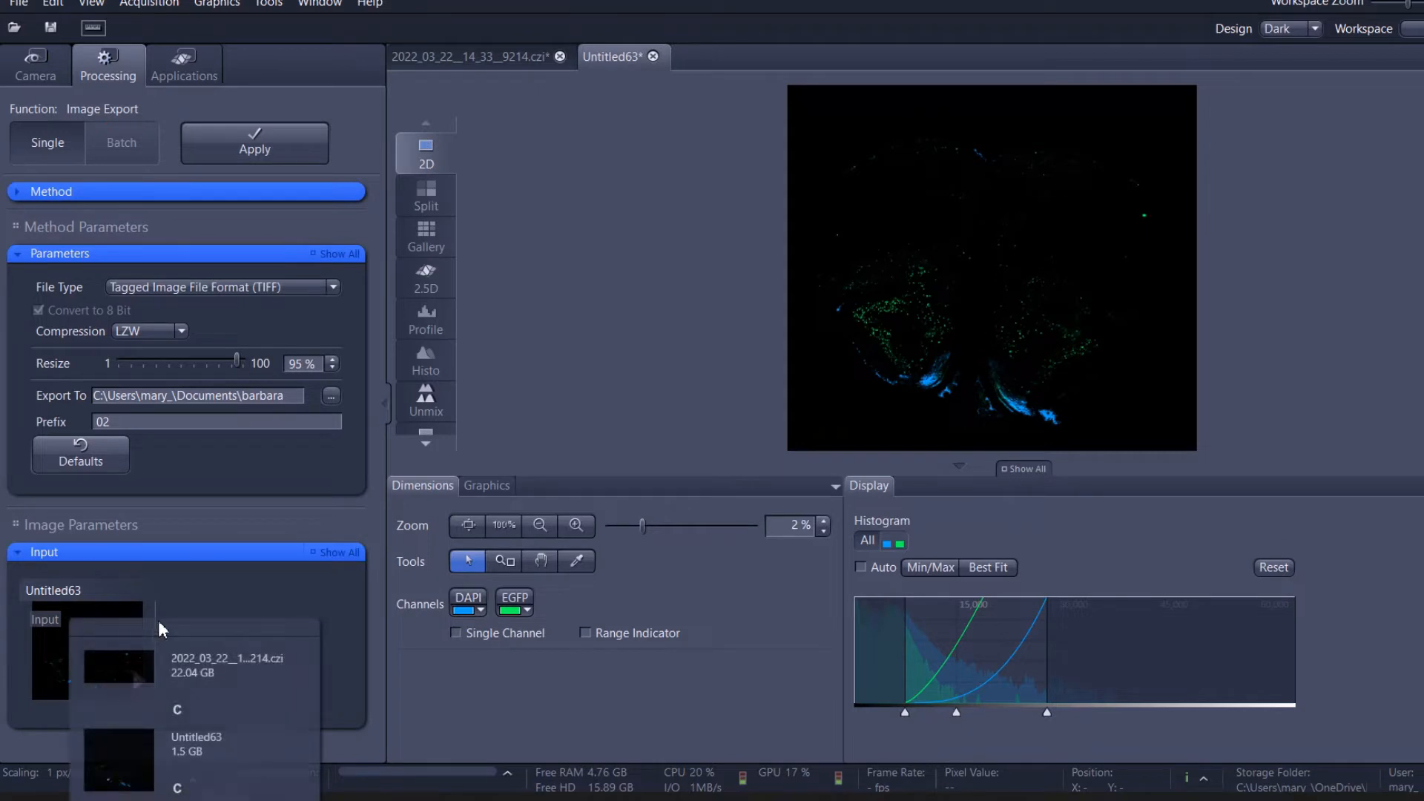
left_click(260, 536)
left_click(242, 146)
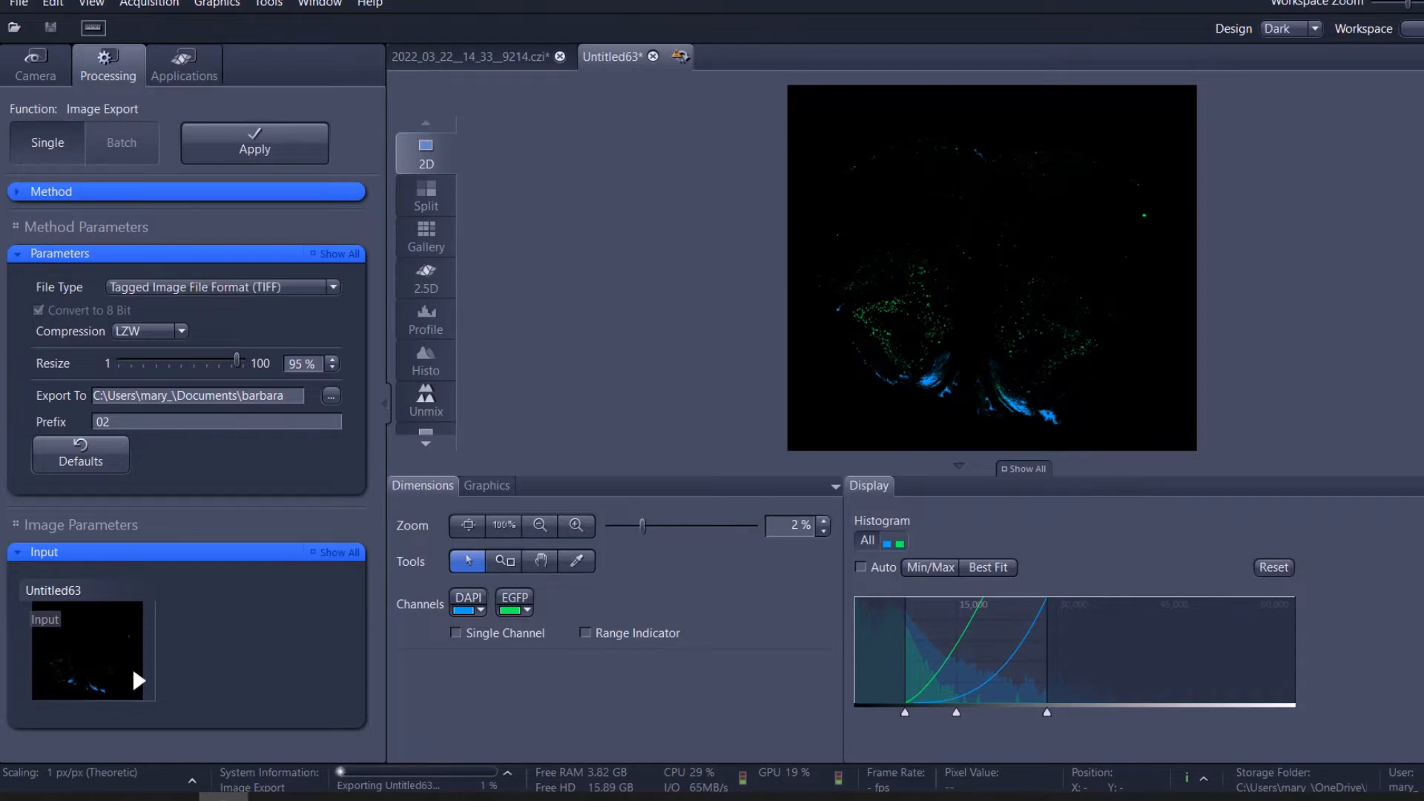
Switch to File Explorer and open the Untitled63 folder inside the export folder in Documents.
left_click(174, 797)
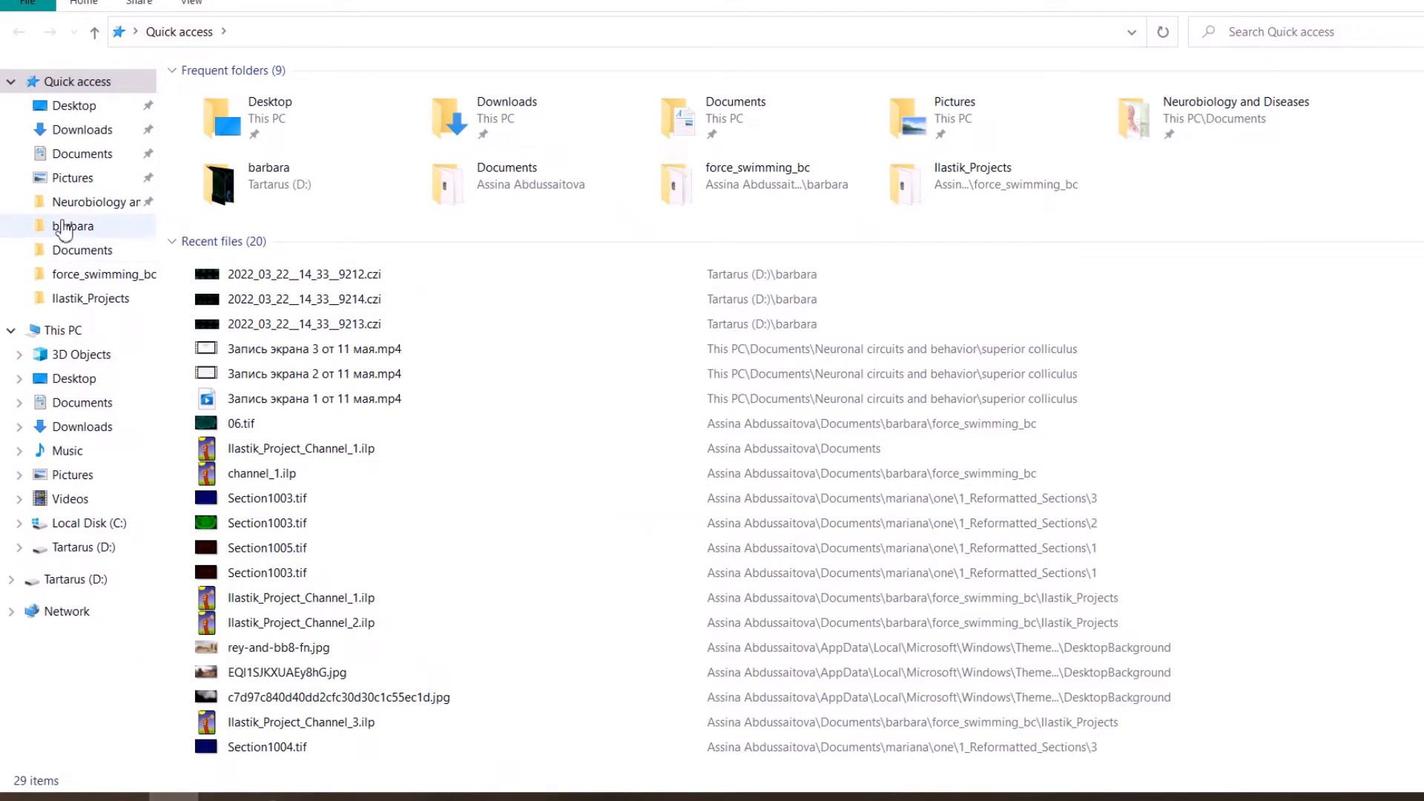
left_click(64, 227)
left_click(82, 274)
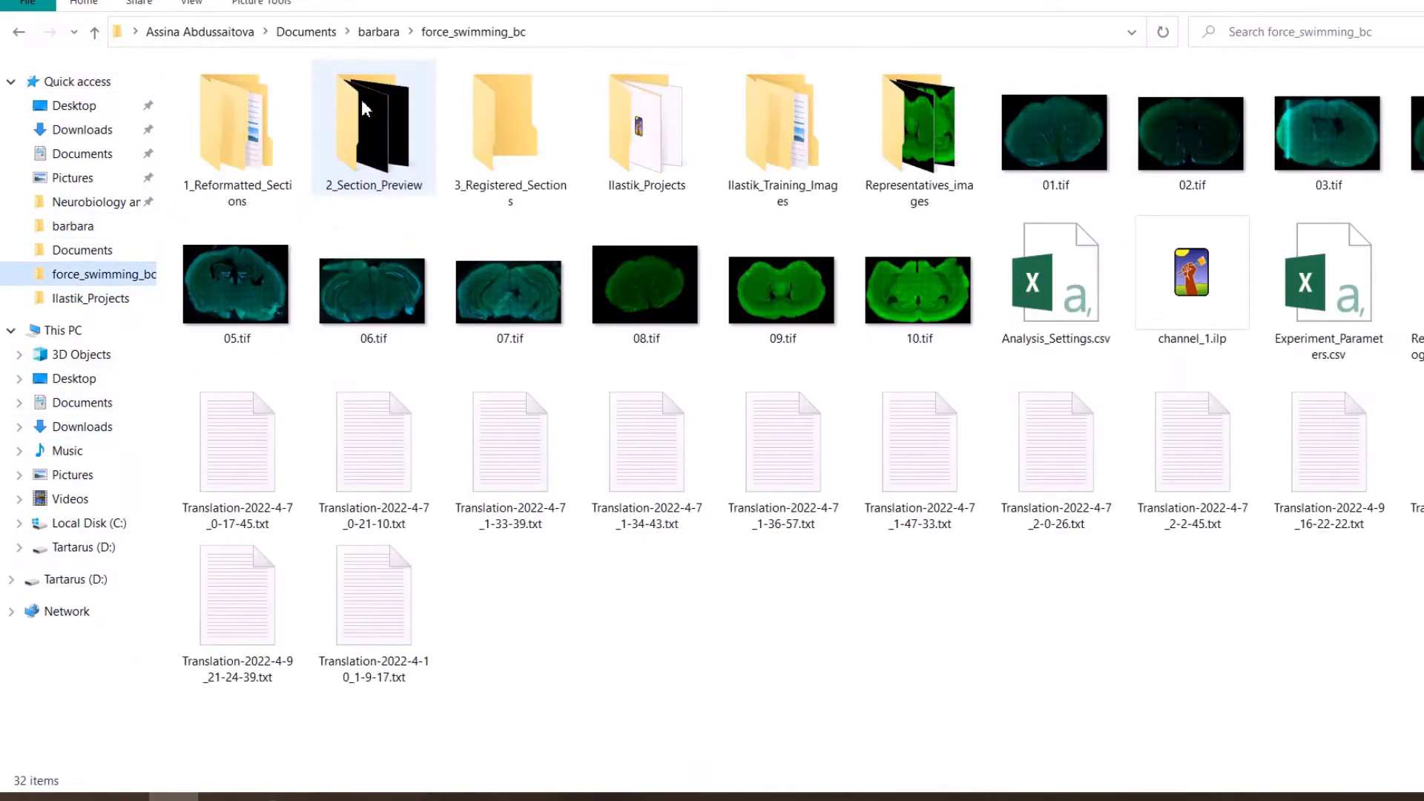
left_click(379, 31)
left_click_drag(199, 431, 387, 456)
double_click(232, 357)
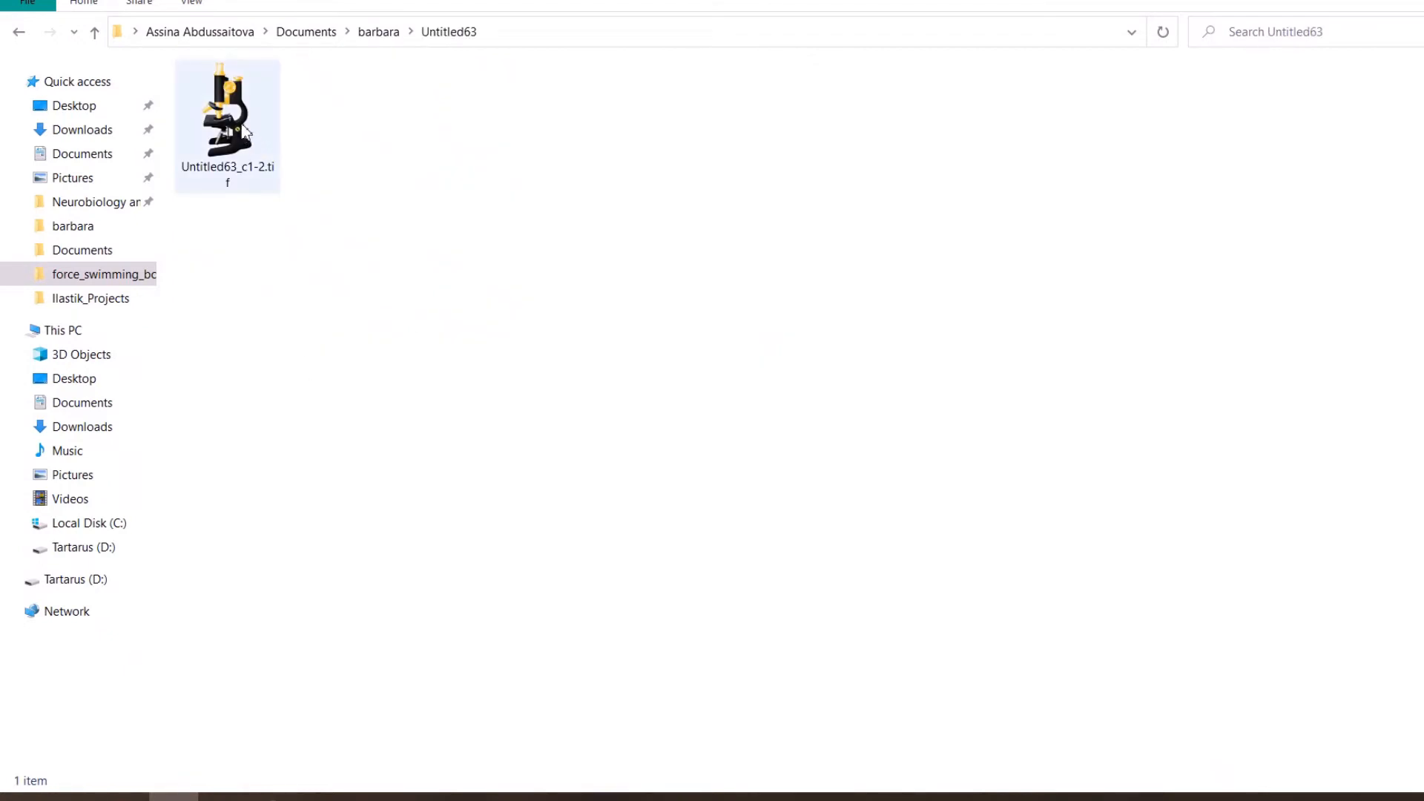
Open Untitled63_c1-2.tif in Fiji, inspect the labelled cells up close, and return to the whole section.
double_click(245, 130)
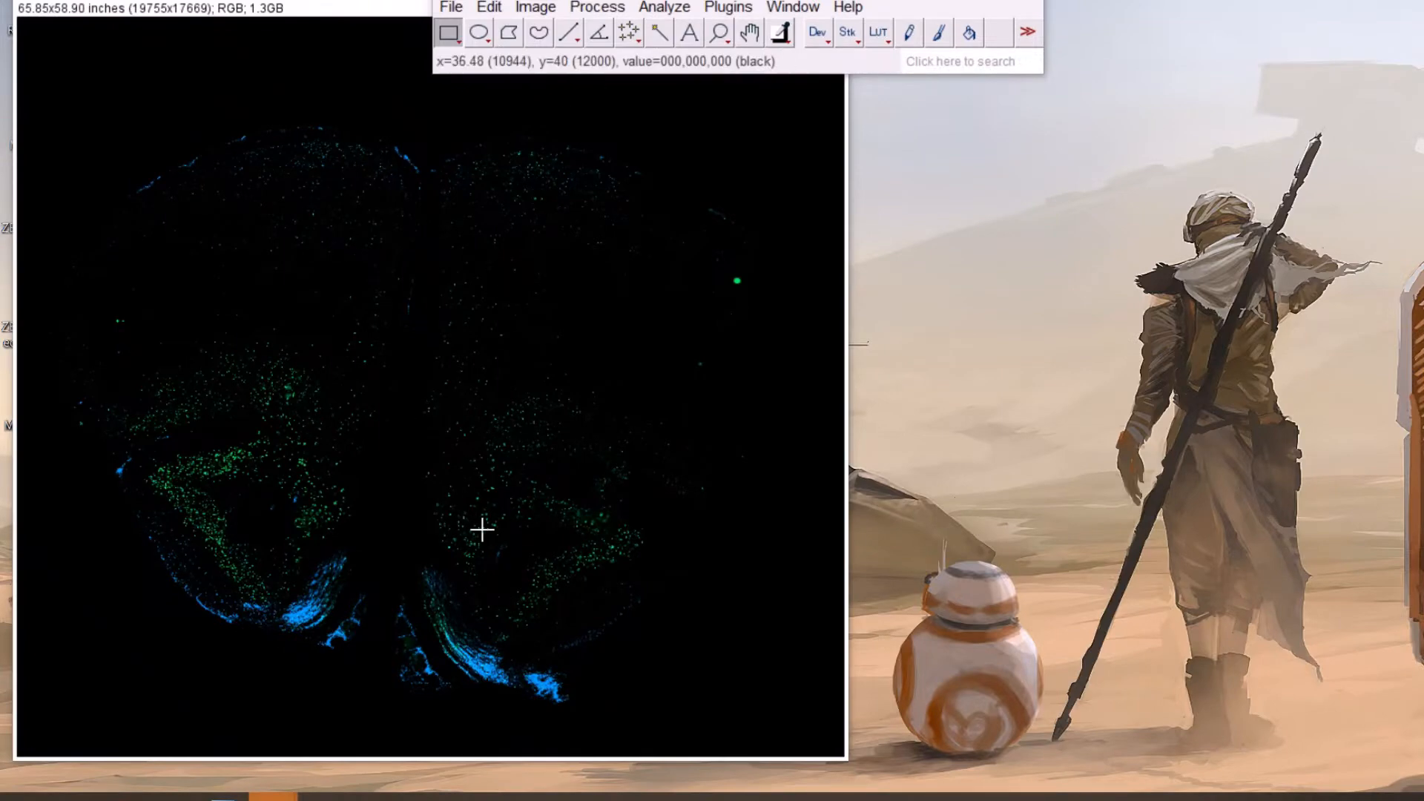
scroll(515, 534, "up", 8)
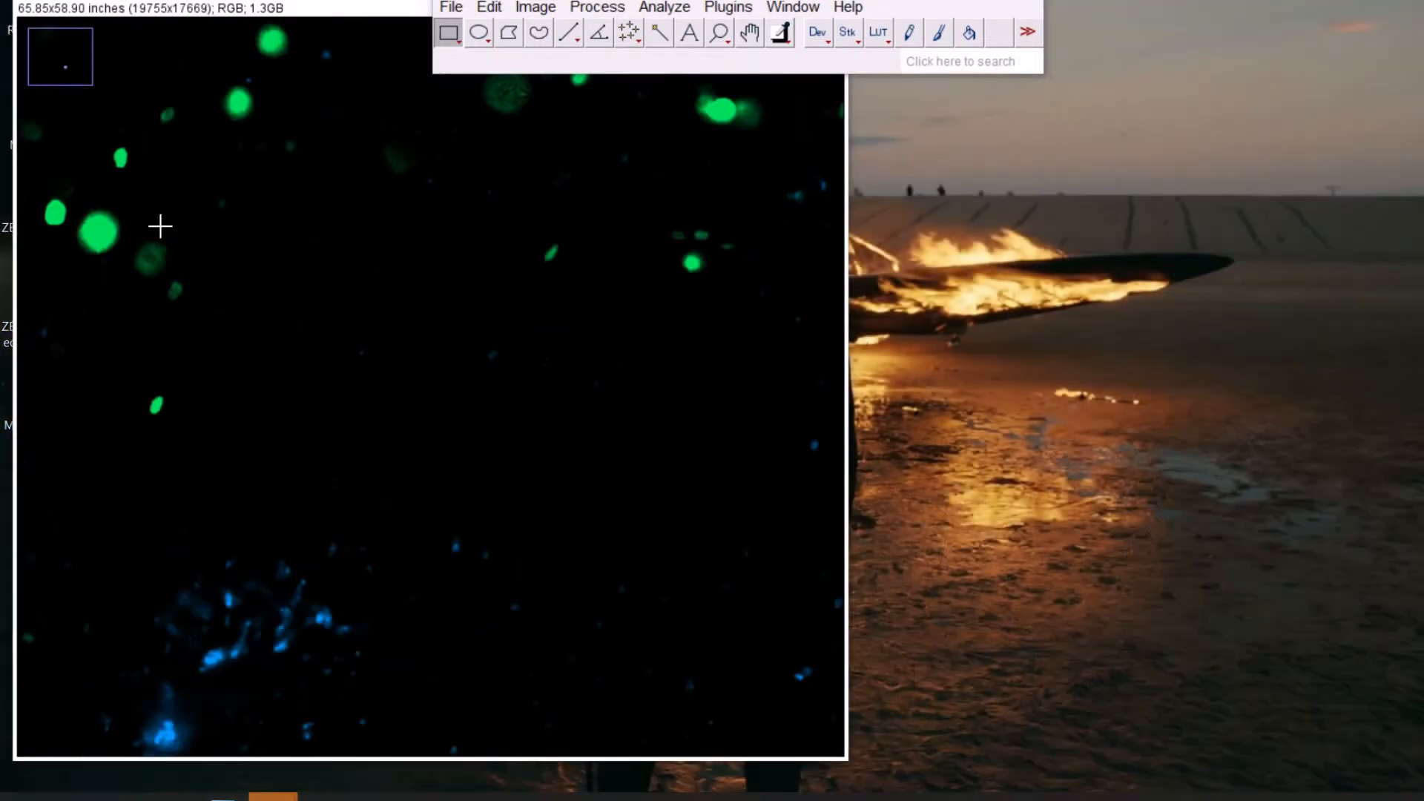
scroll(140, 238, "down", 3)
scroll(133, 648, "down", 2)
scroll(133, 648, "down", 2)
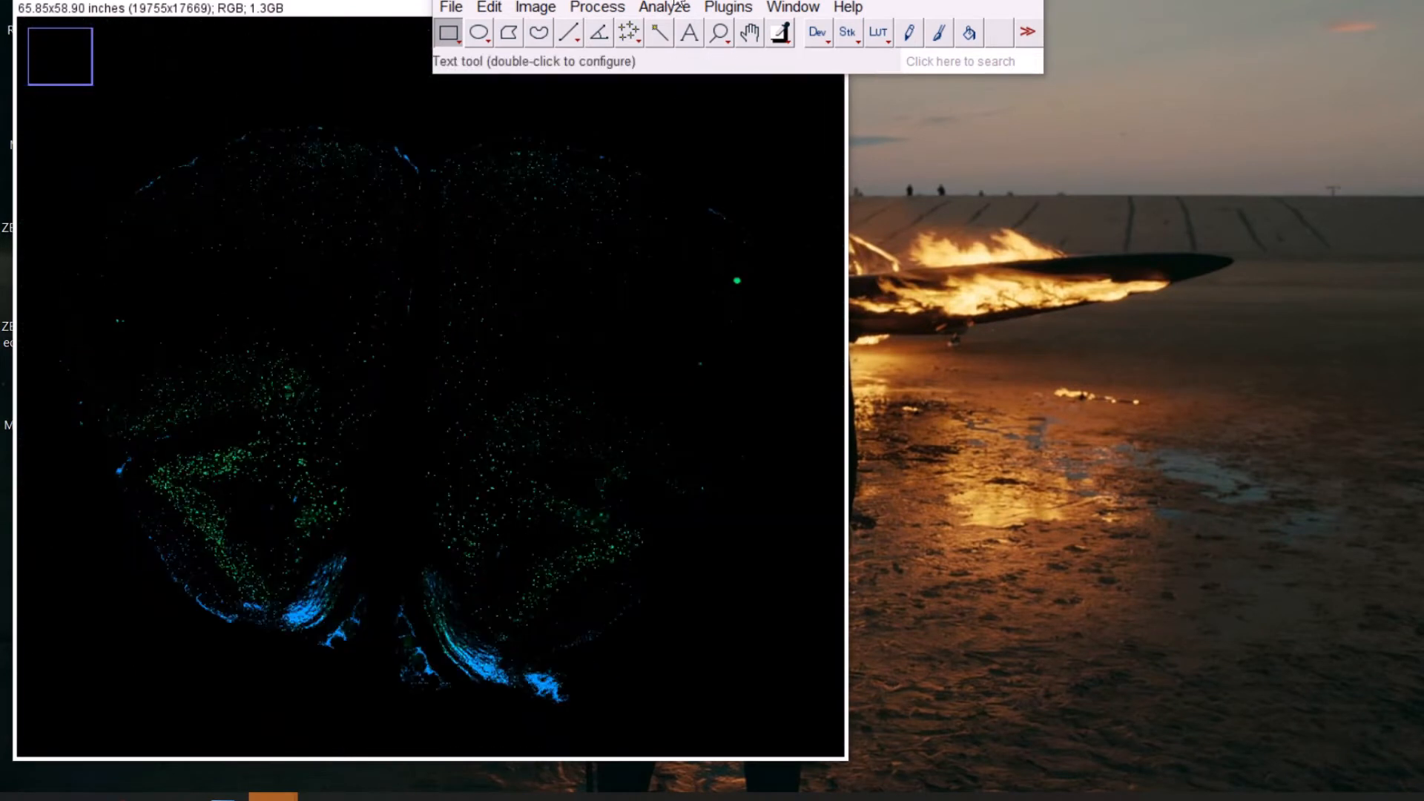
Look up the BrainJ plugin's commands in Fiji.
left_click(729, 7)
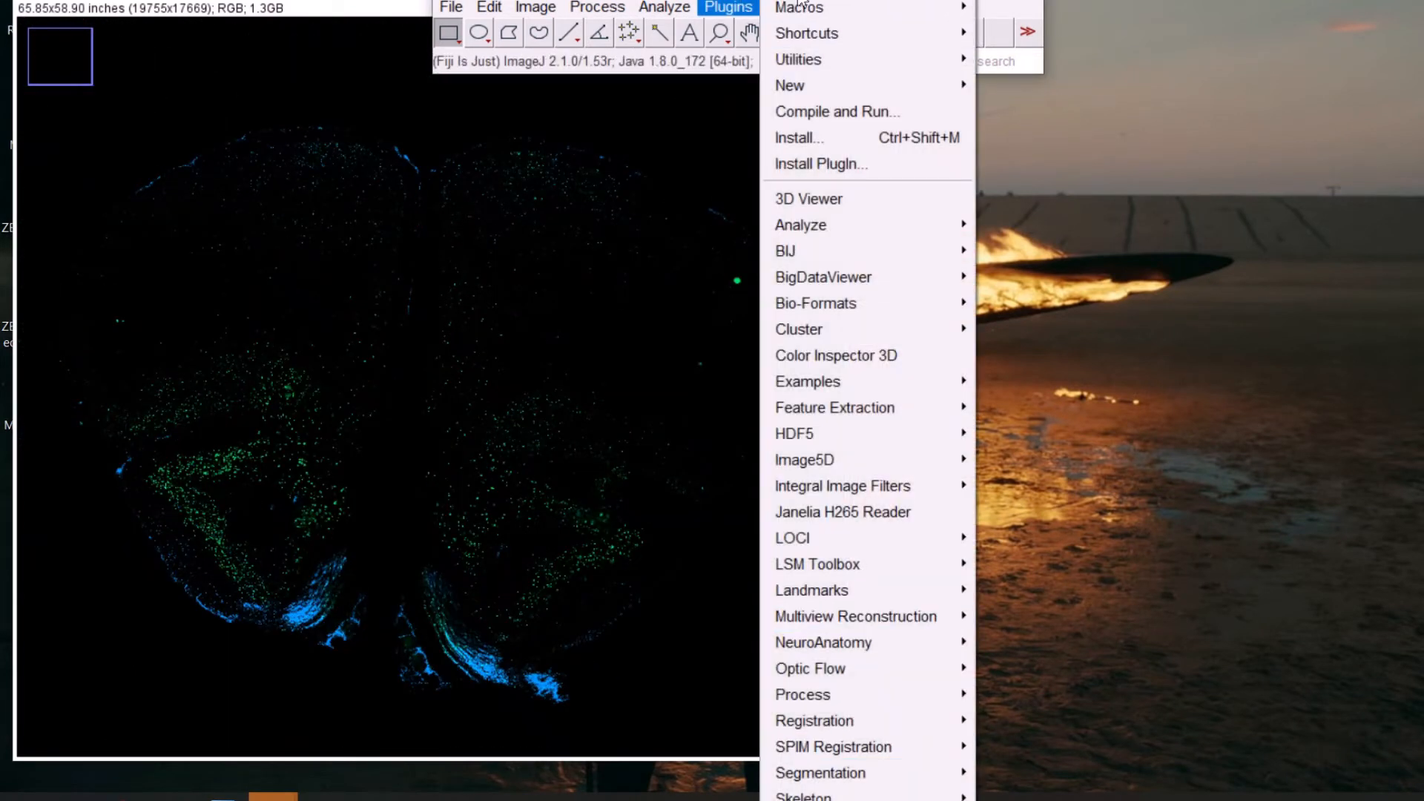
scroll(868, 401, "down", 3)
scroll(807, 764, "down", 3)
mouse_move(807, 757)
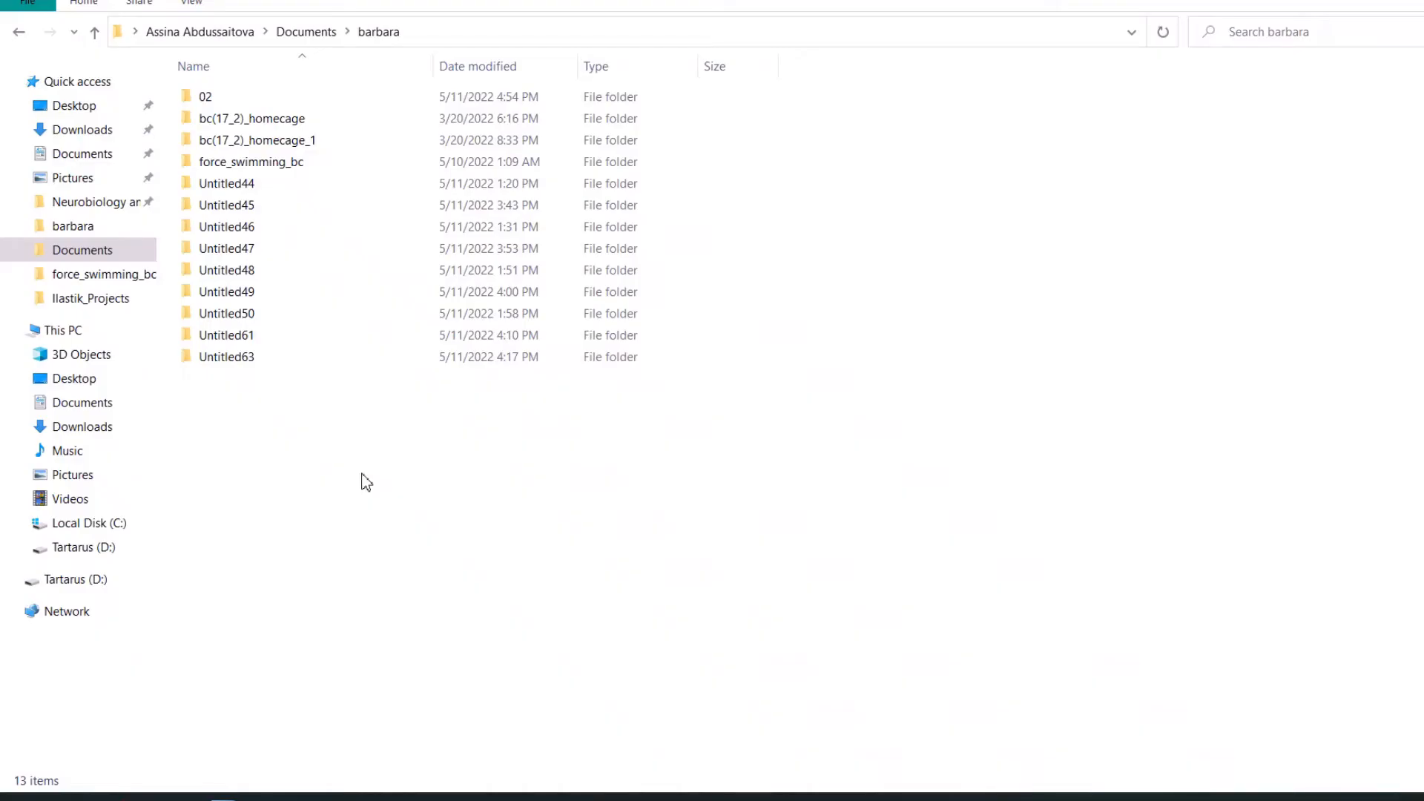
Create a folder named home_cage_c-fos_example inside the export folder in Documents.
right_click(363, 480)
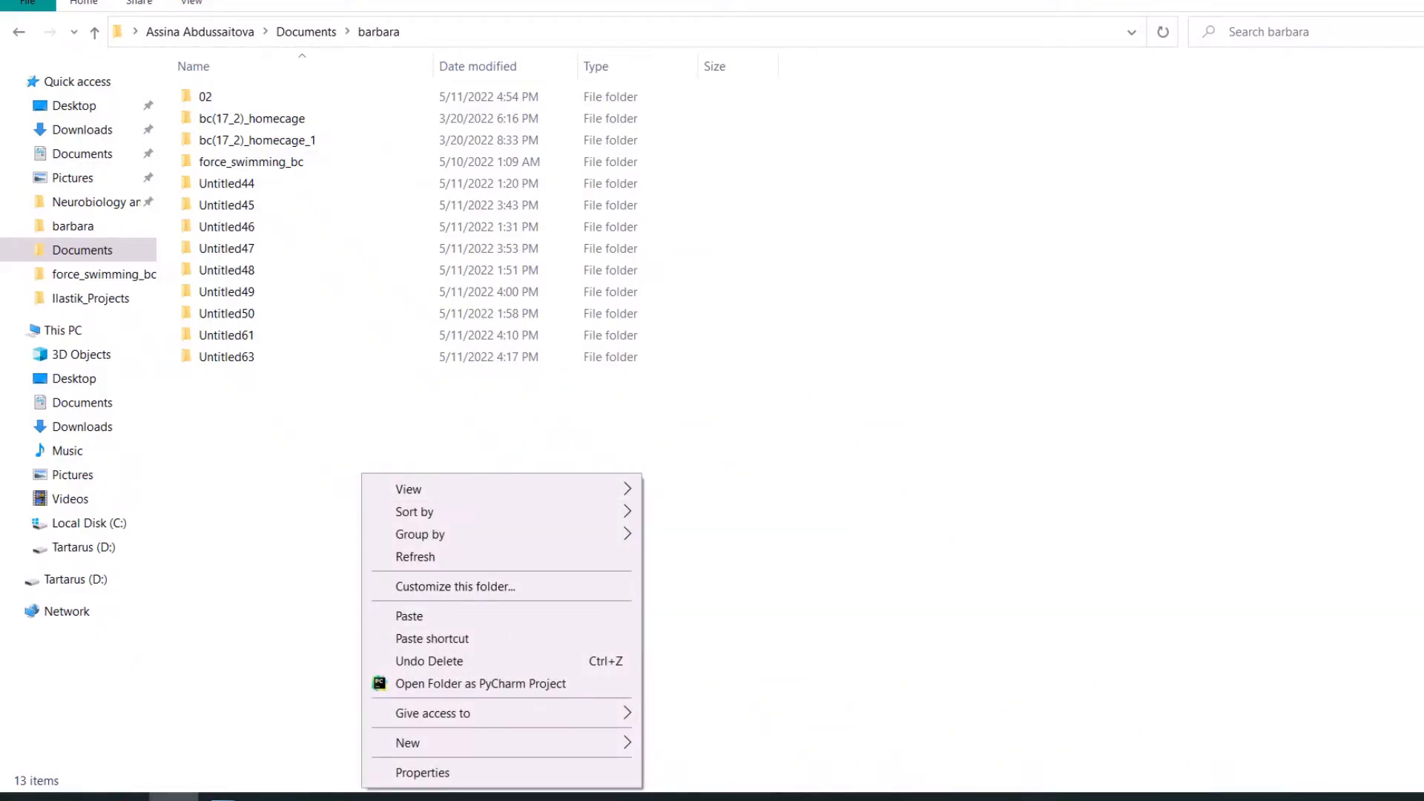
mouse_move(594, 744)
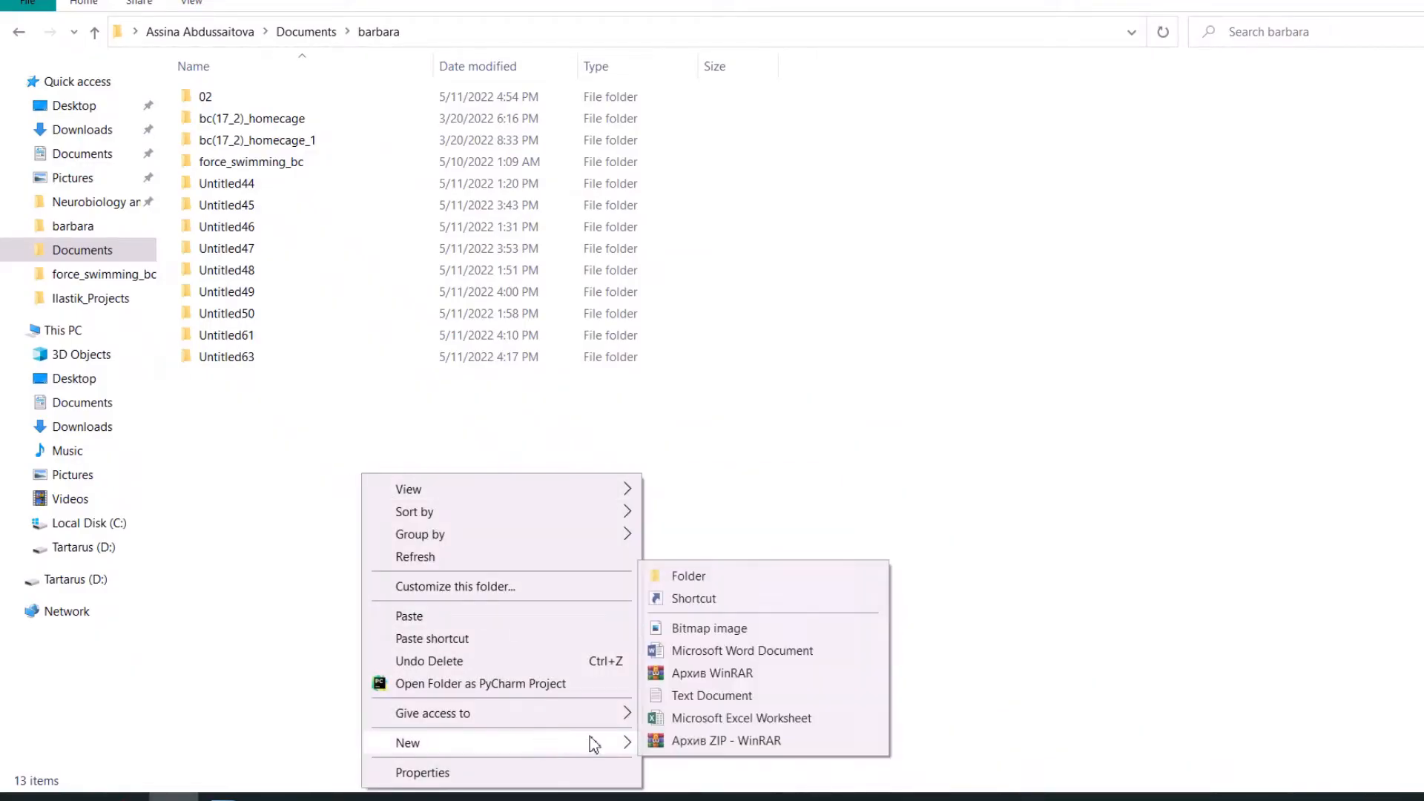
left_click(736, 575)
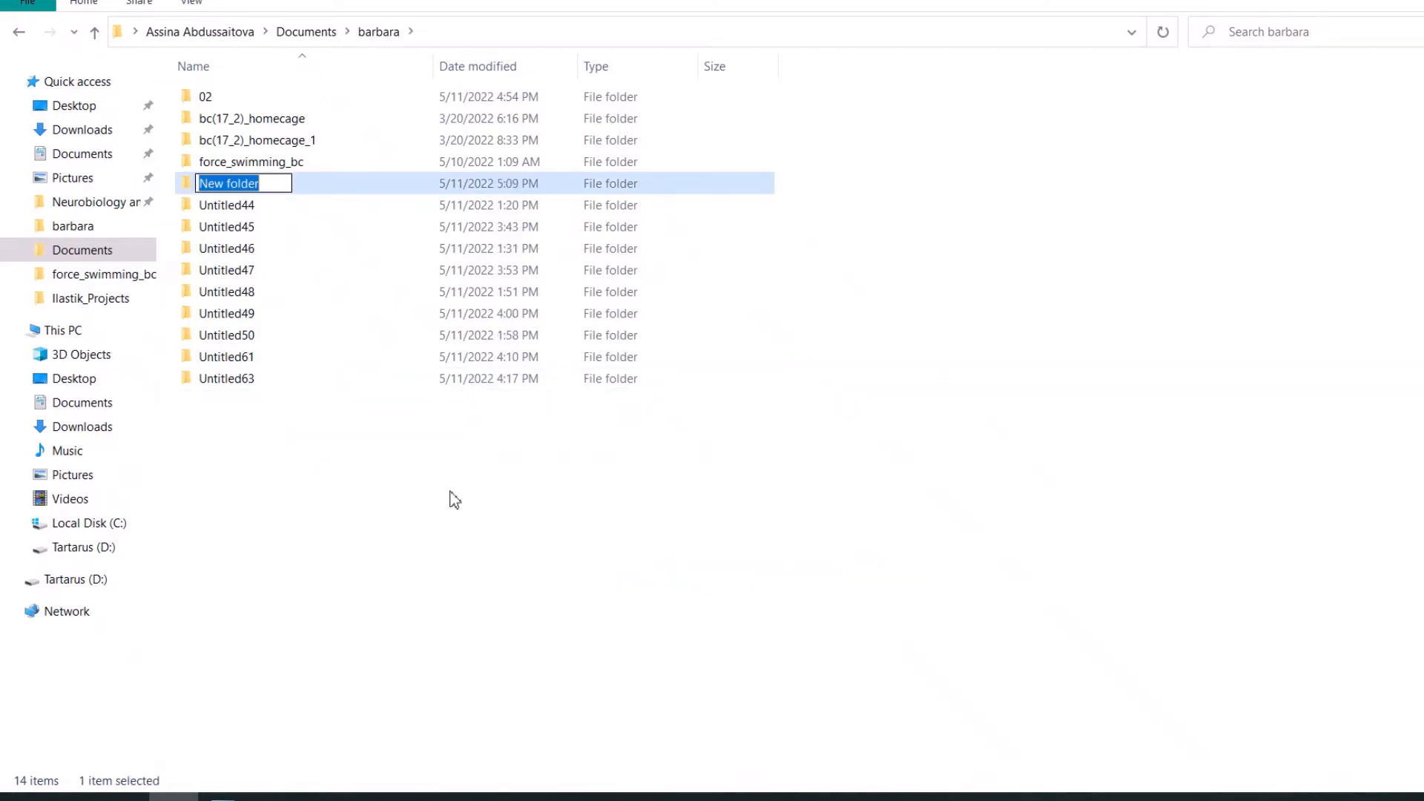
type("home")
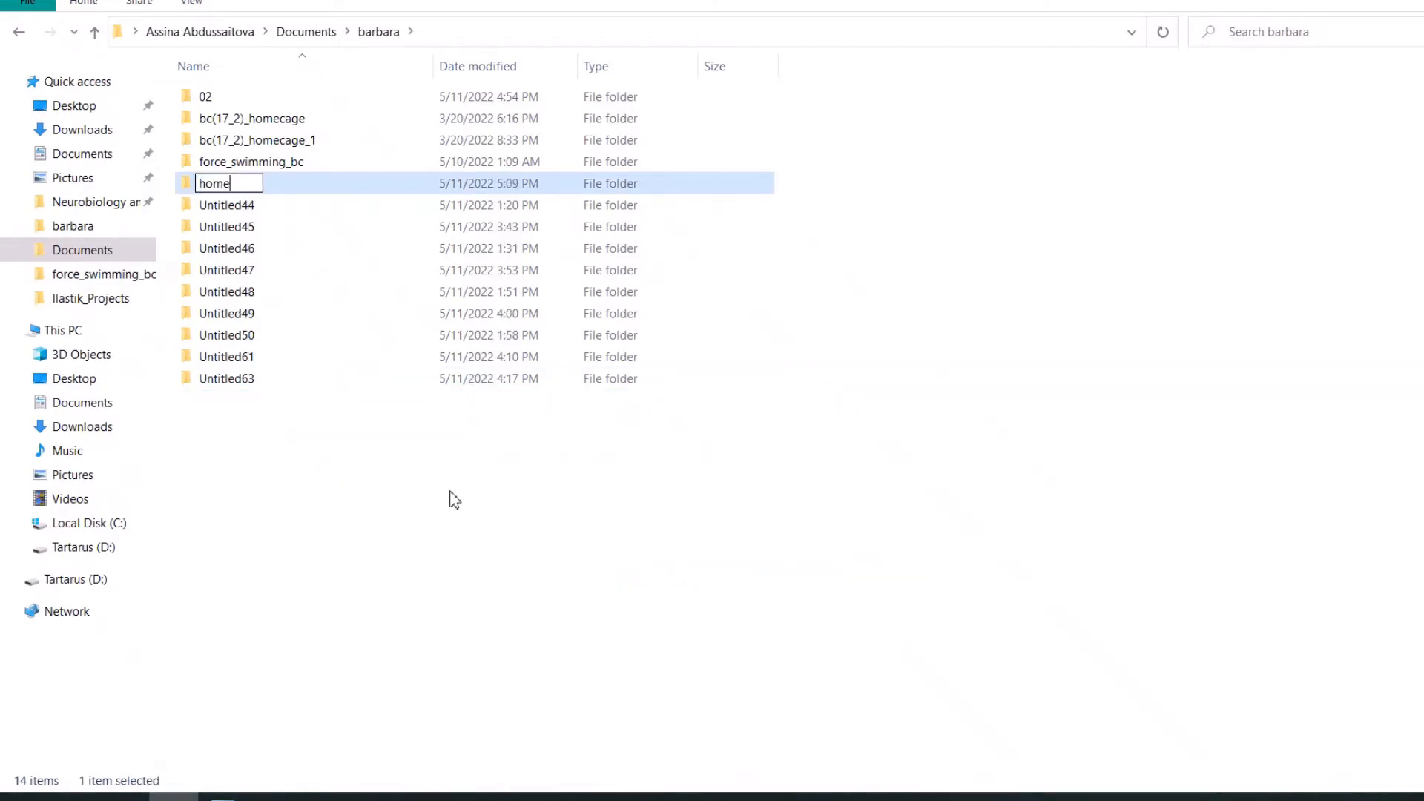
type("_cage_")
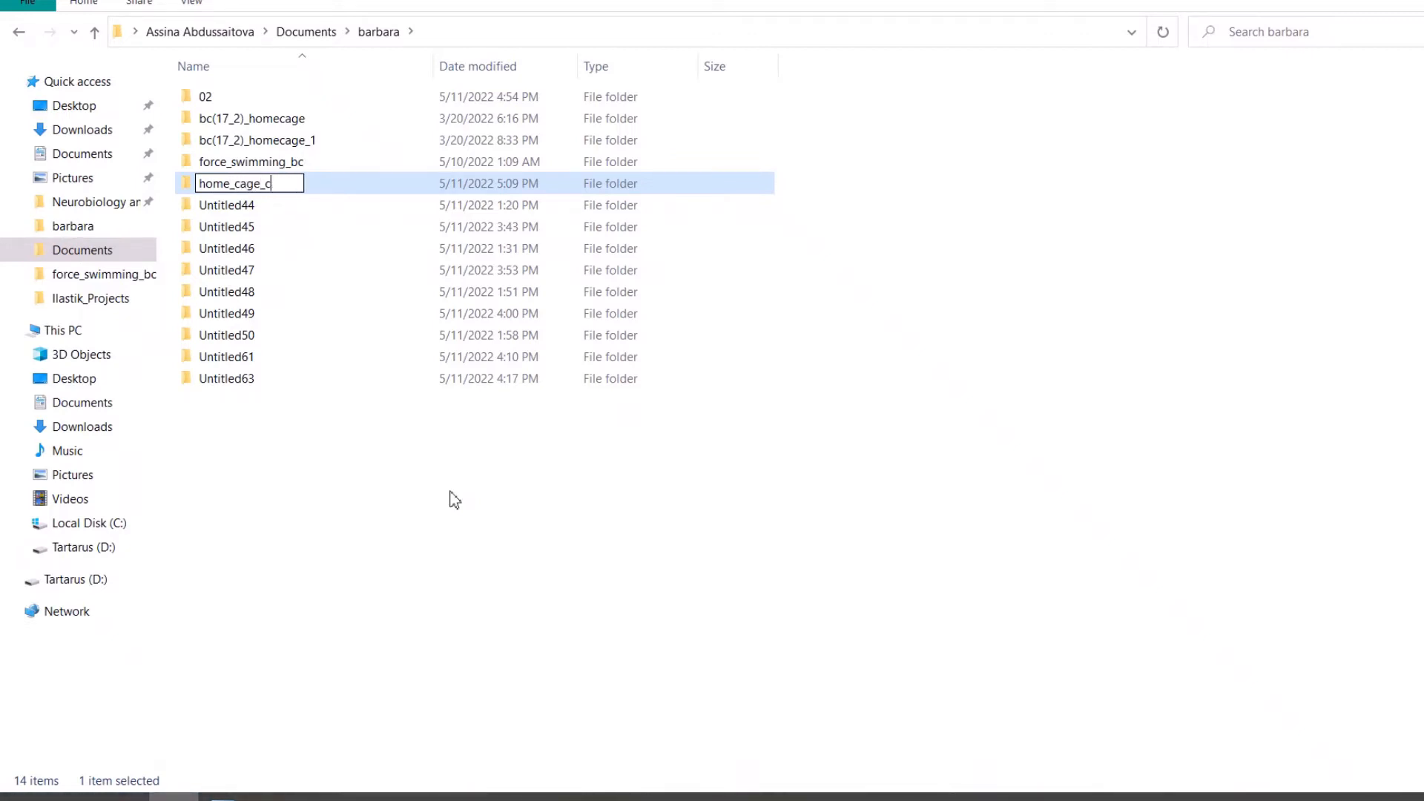
type("c-fos_example")
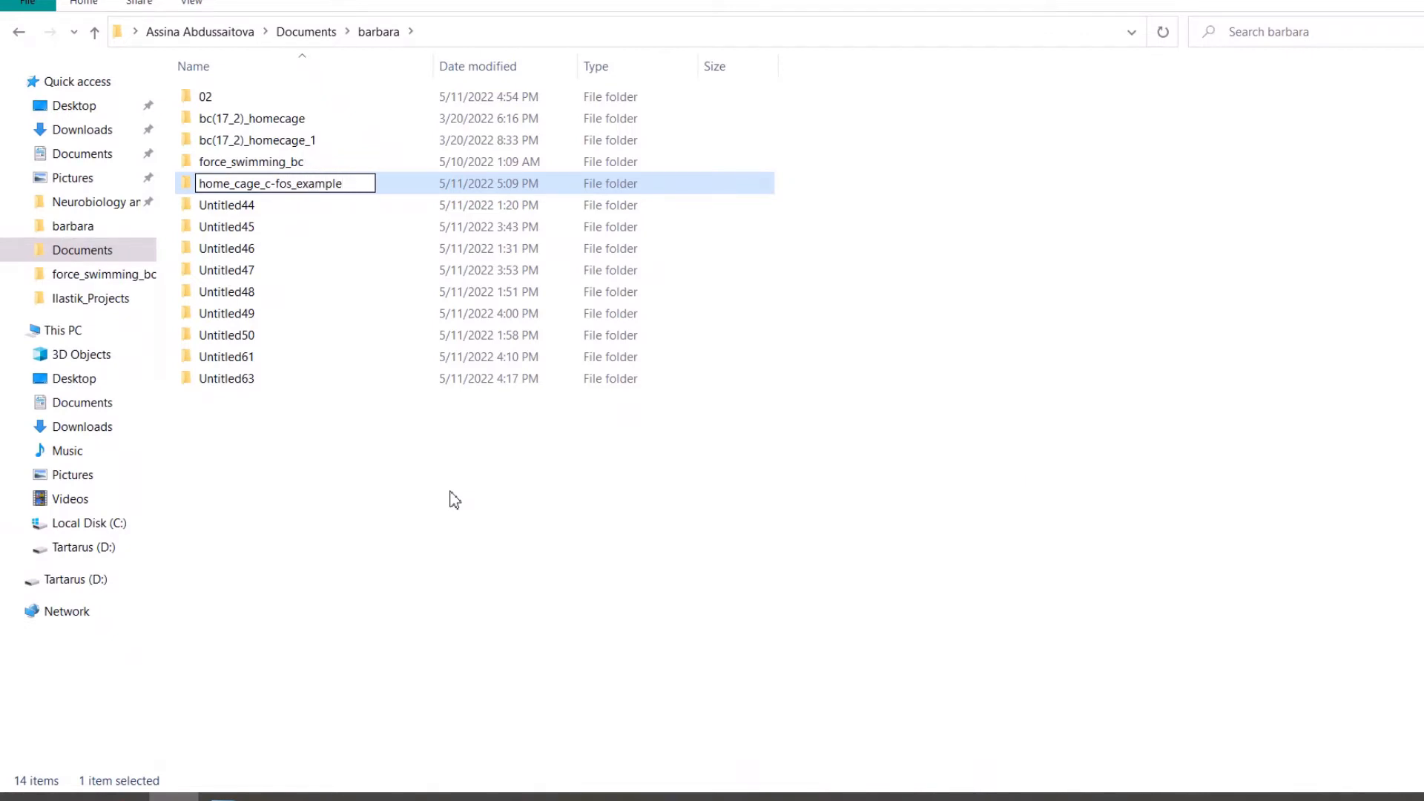
key("Return")
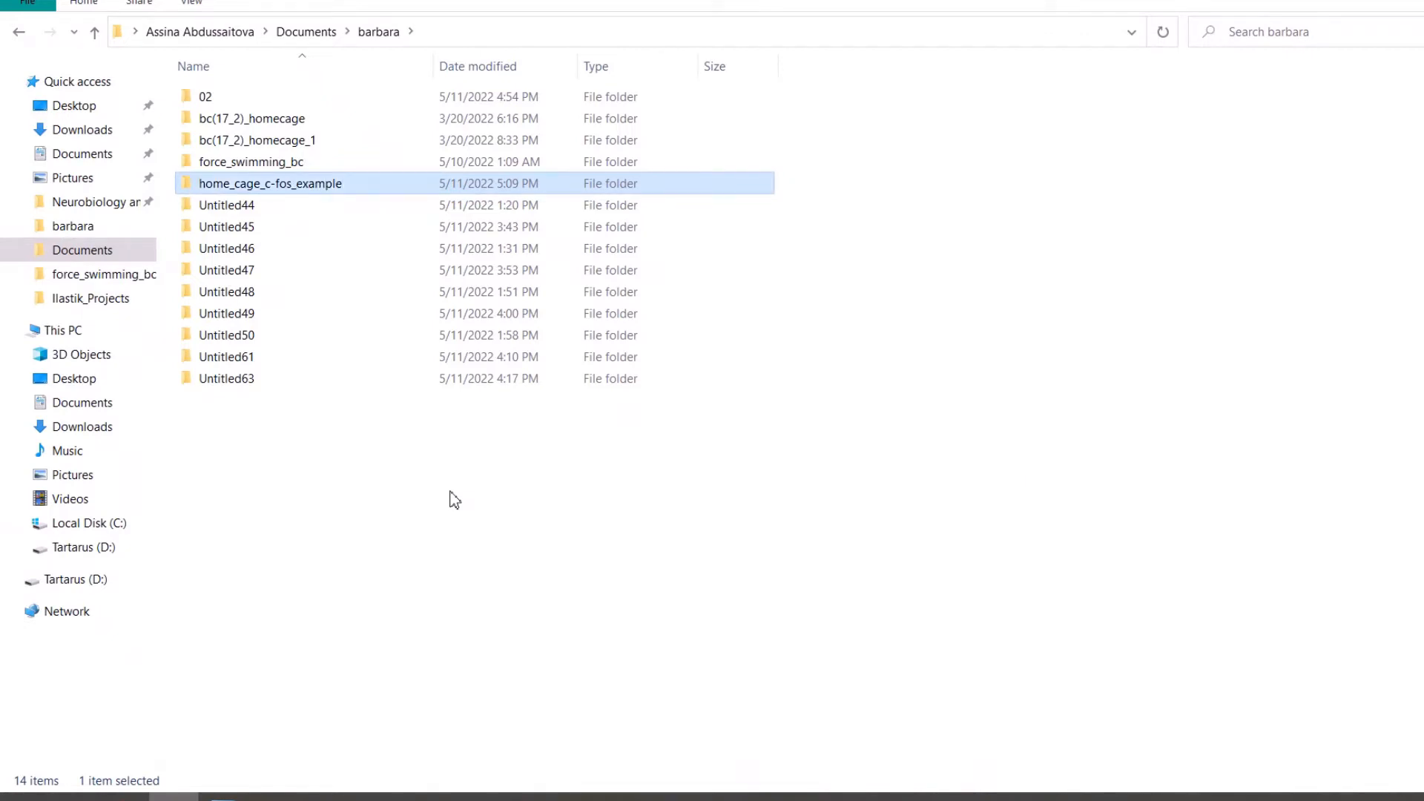
Copy Untitled44_c1-2.tif from the Untitled44 folder into home_cage_c-fos_example and return to the export folder.
left_click(236, 212)
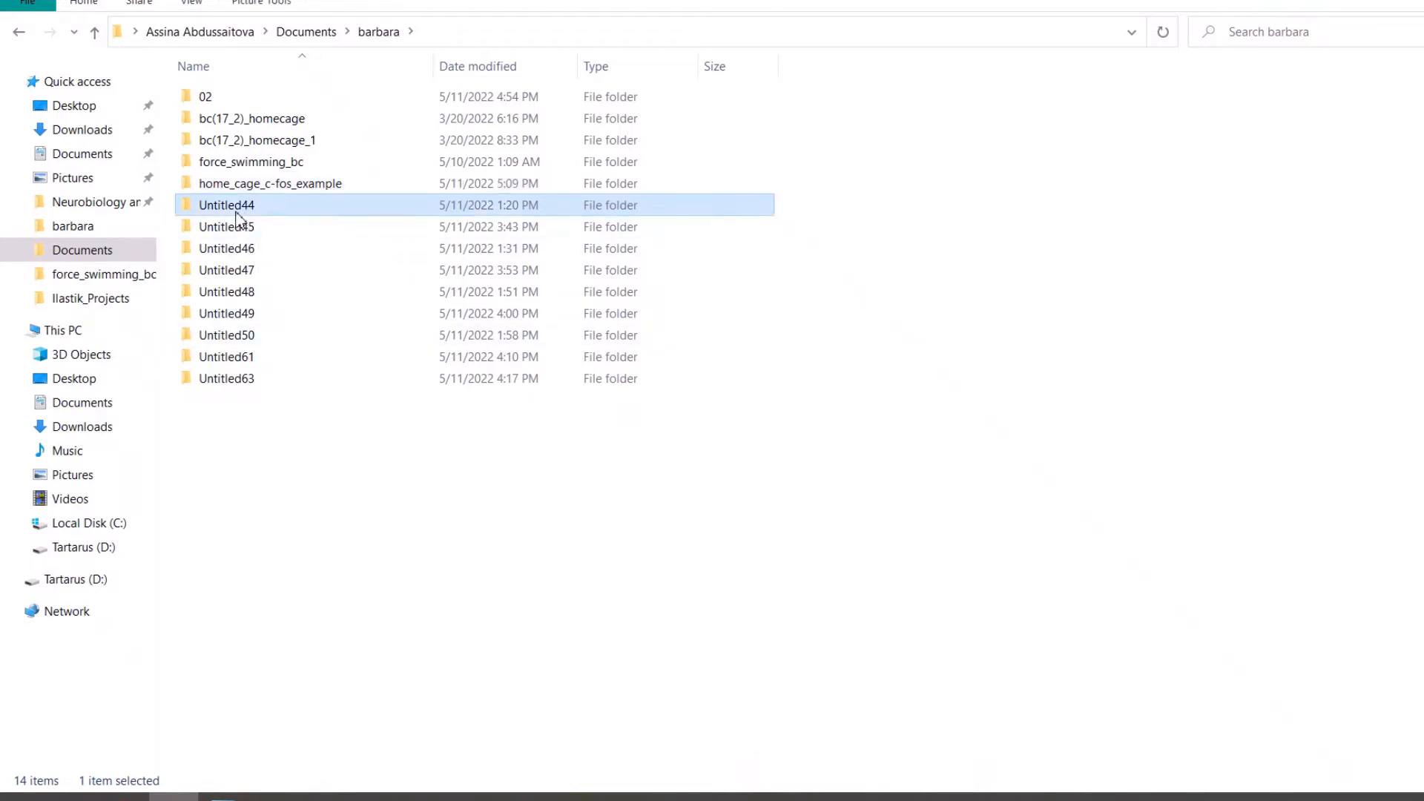
double_click(236, 212)
left_click(242, 128)
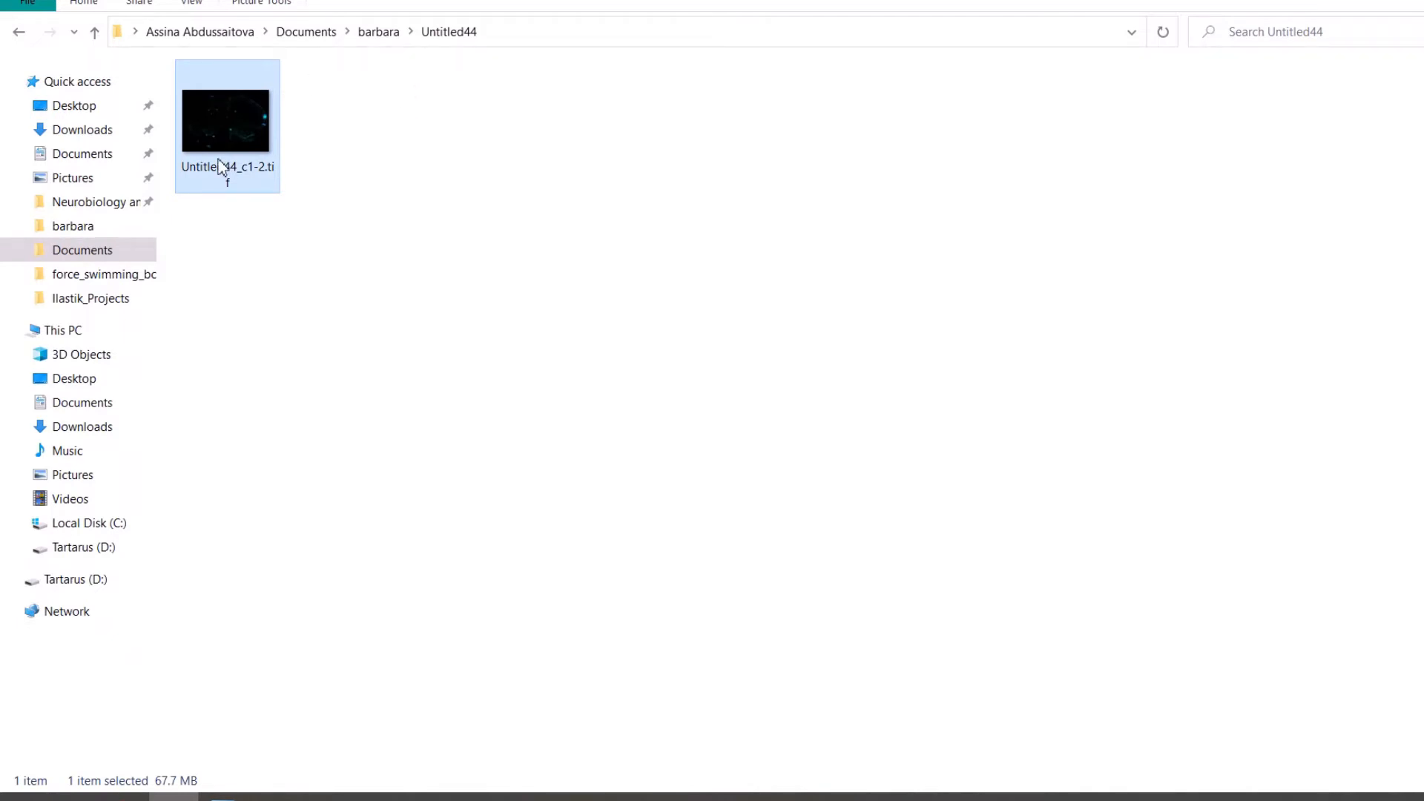
right_click(218, 150)
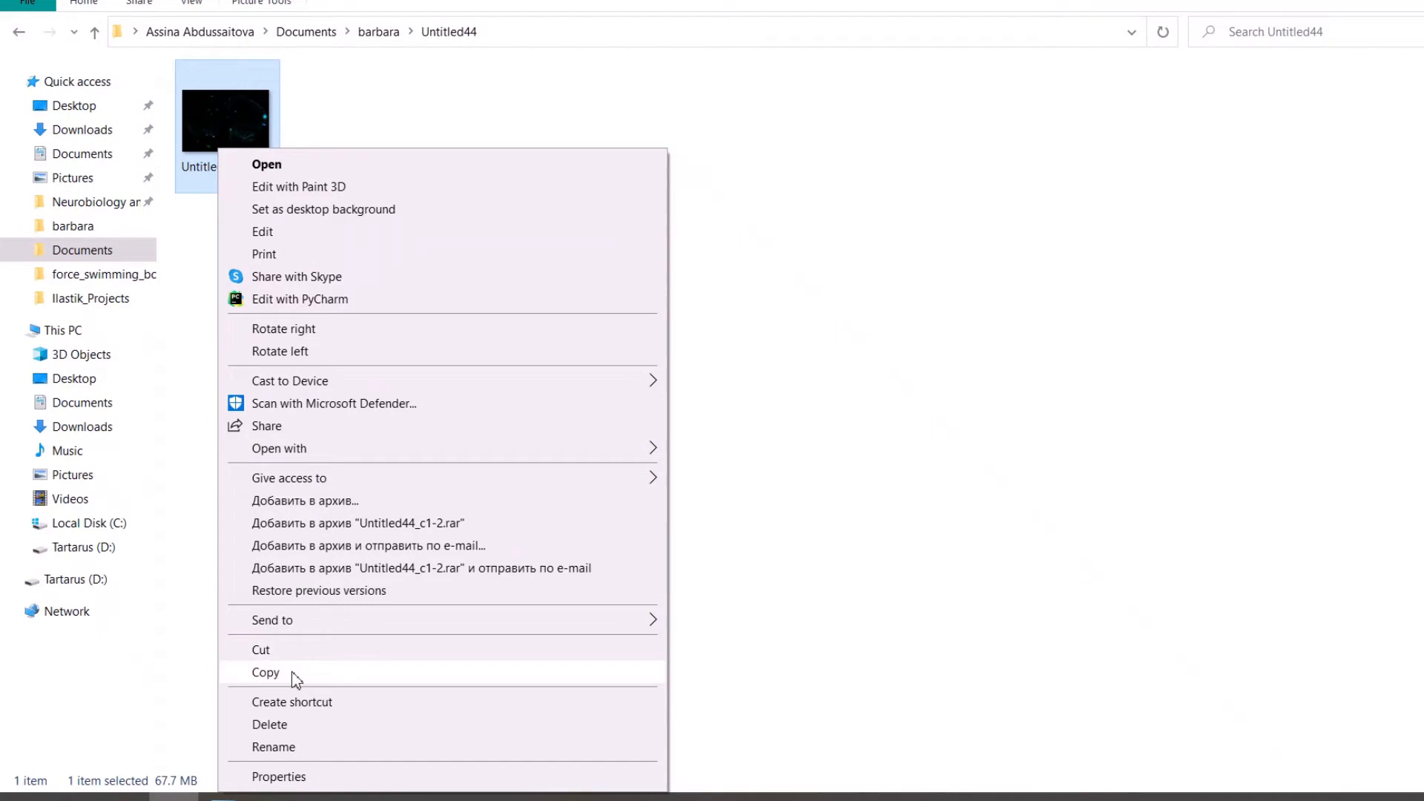
left_click(265, 672)
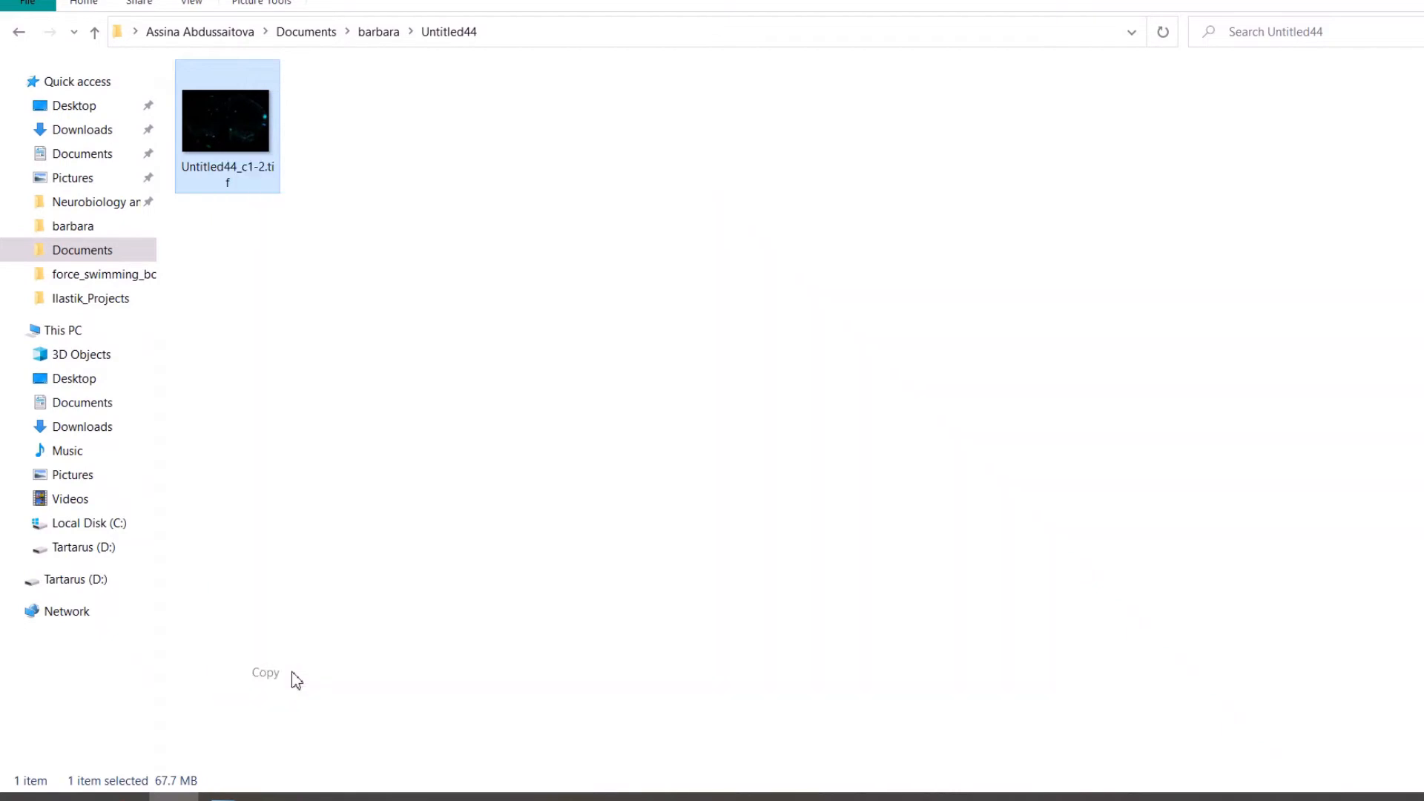
left_click(374, 32)
left_click(267, 189)
double_click(268, 192)
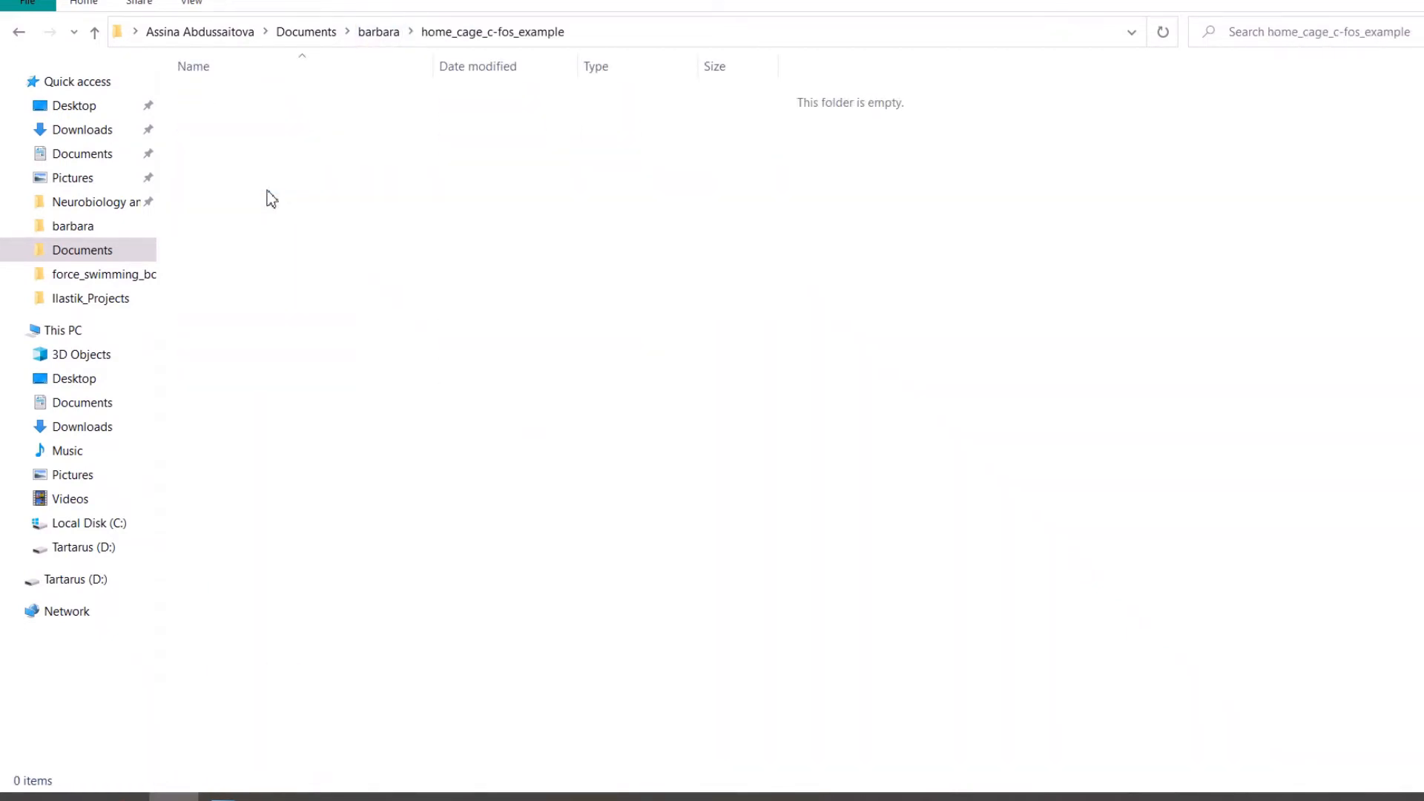
key("ctrl+v")
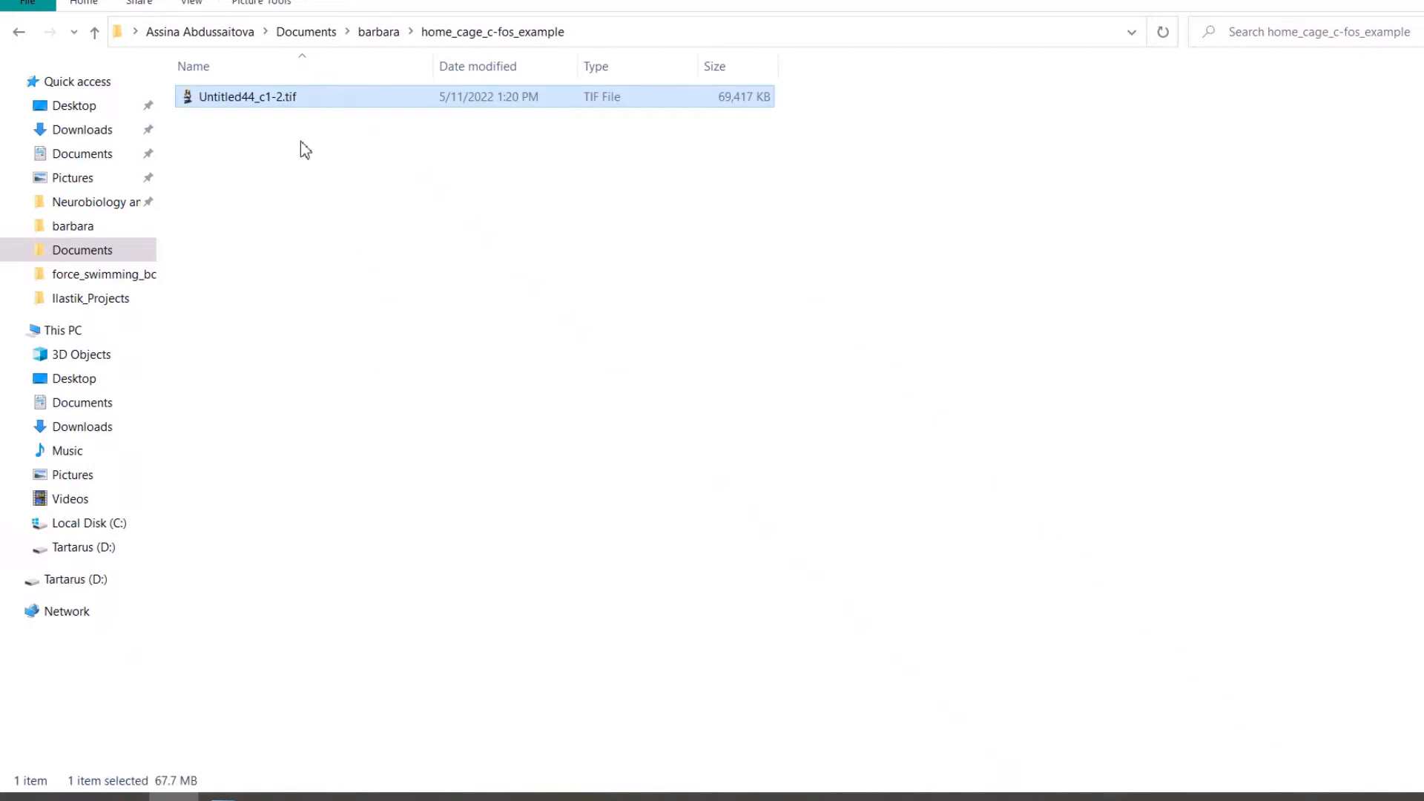
left_click(386, 32)
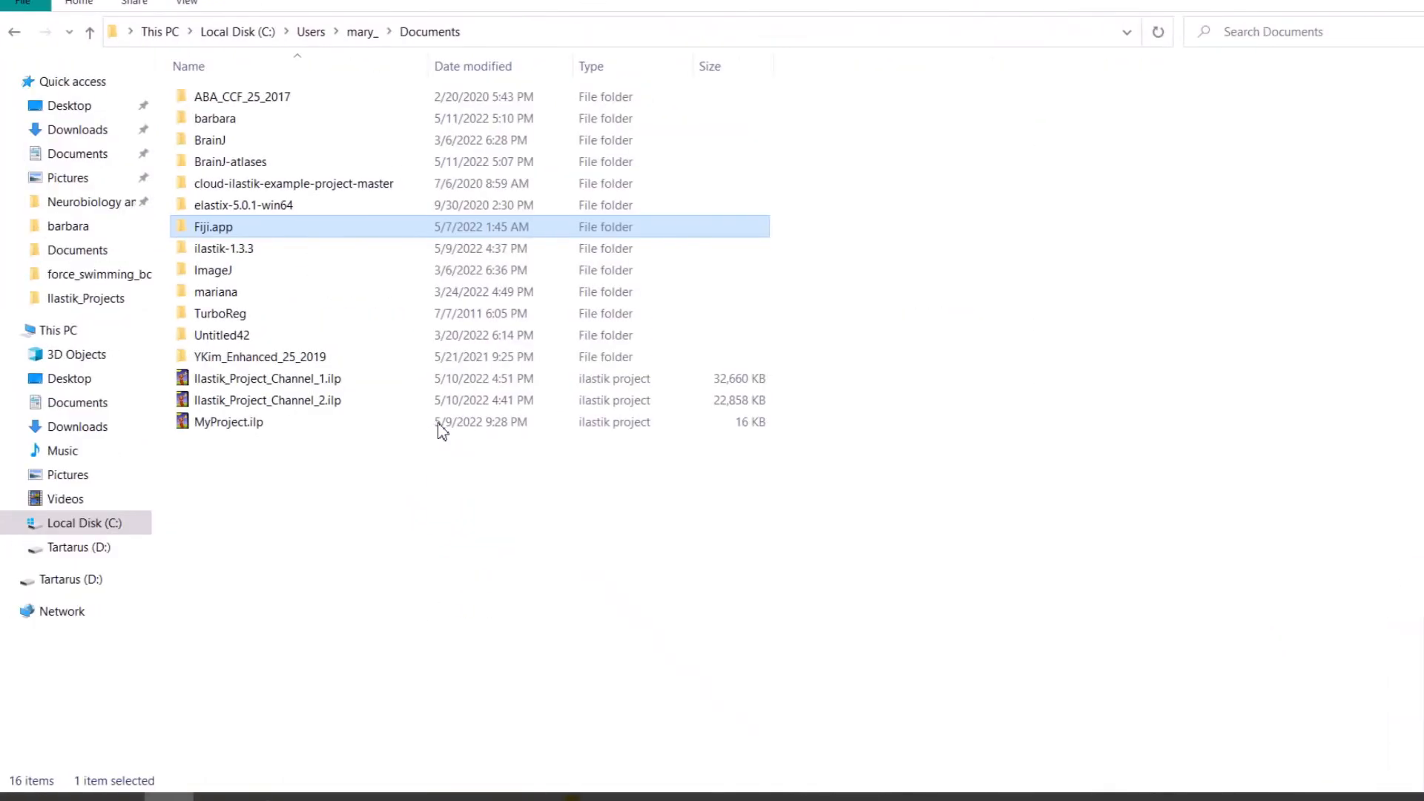
Switch to ZEN and open the slide scan 2022_03_22__14_33__9213.czi.
key("alt+Tab")
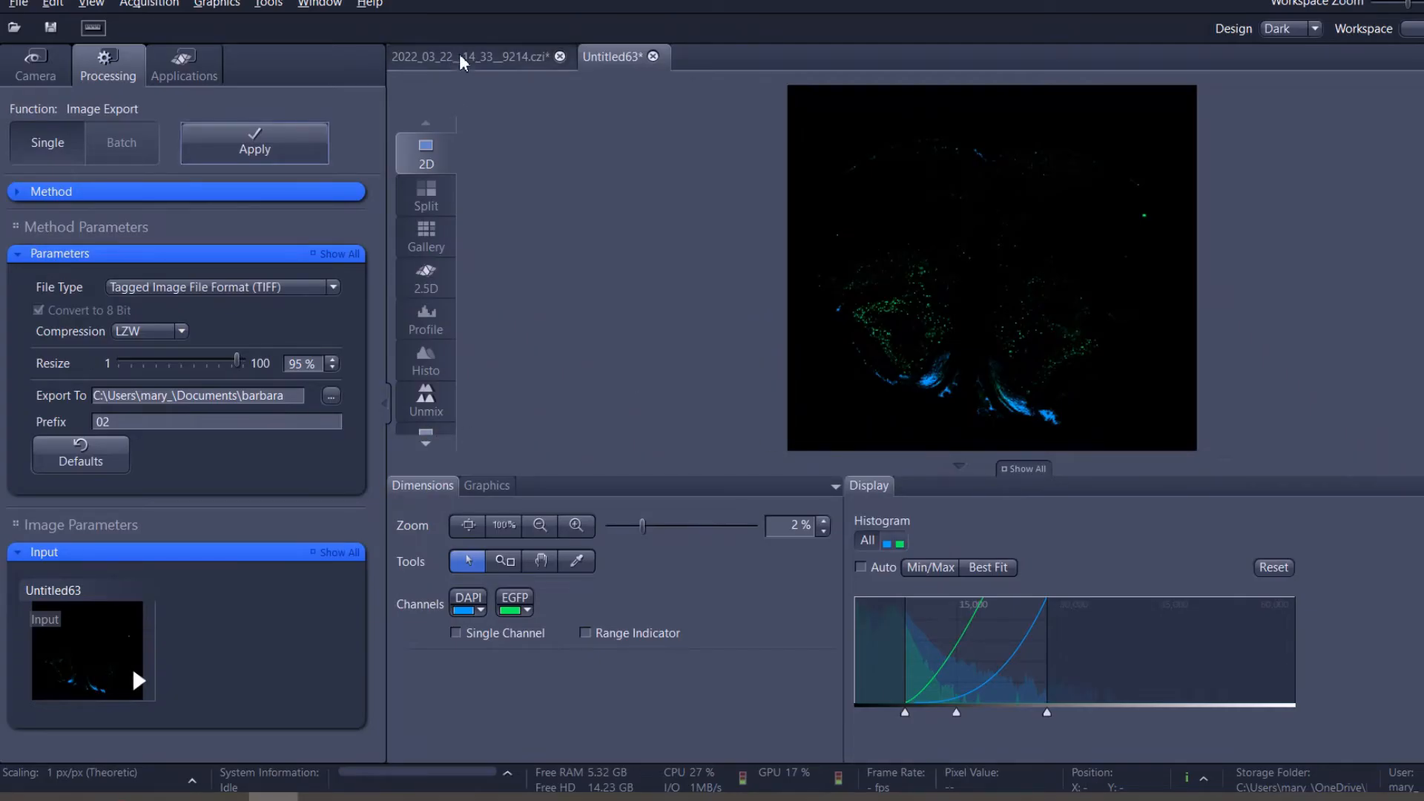
left_click(464, 59)
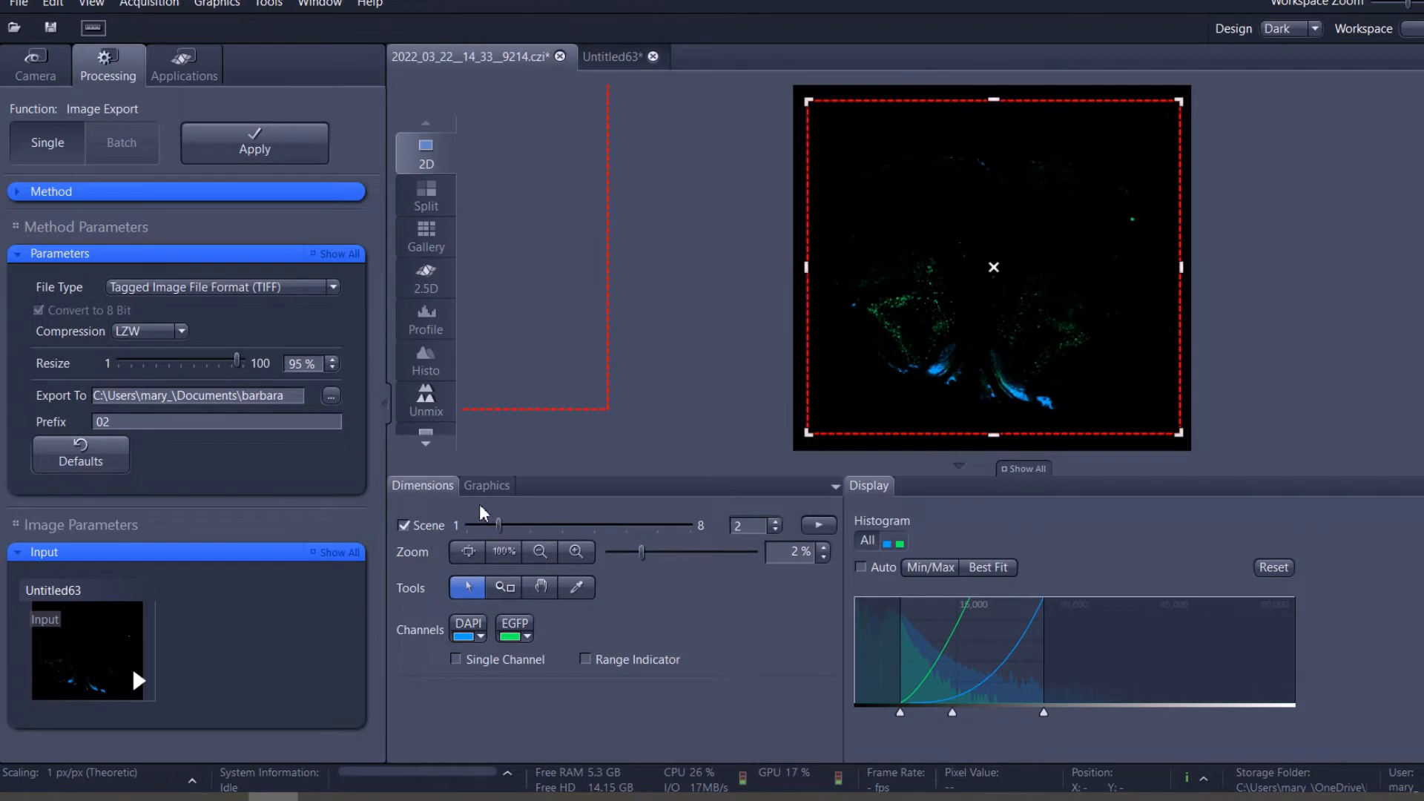
left_click(26, 6)
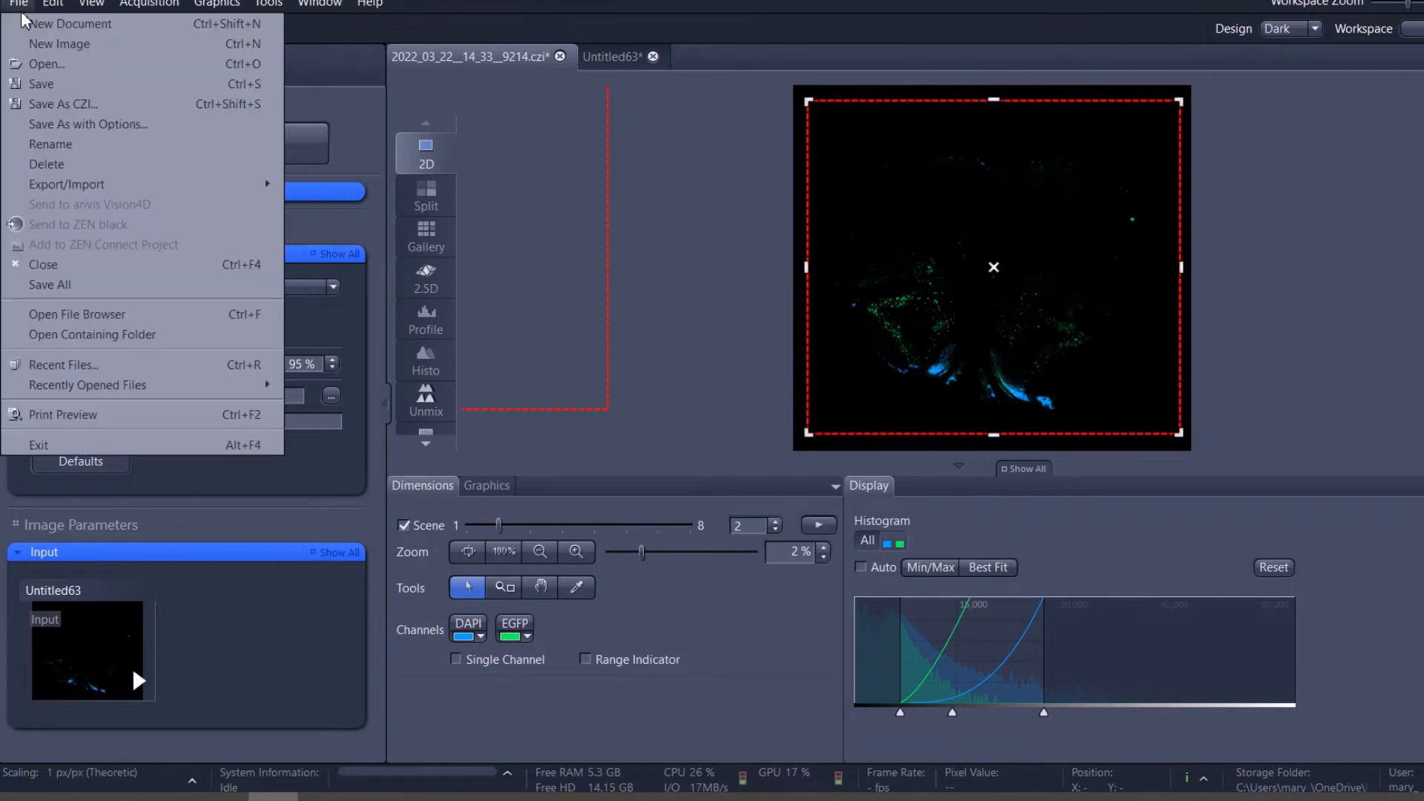
left_click(35, 65)
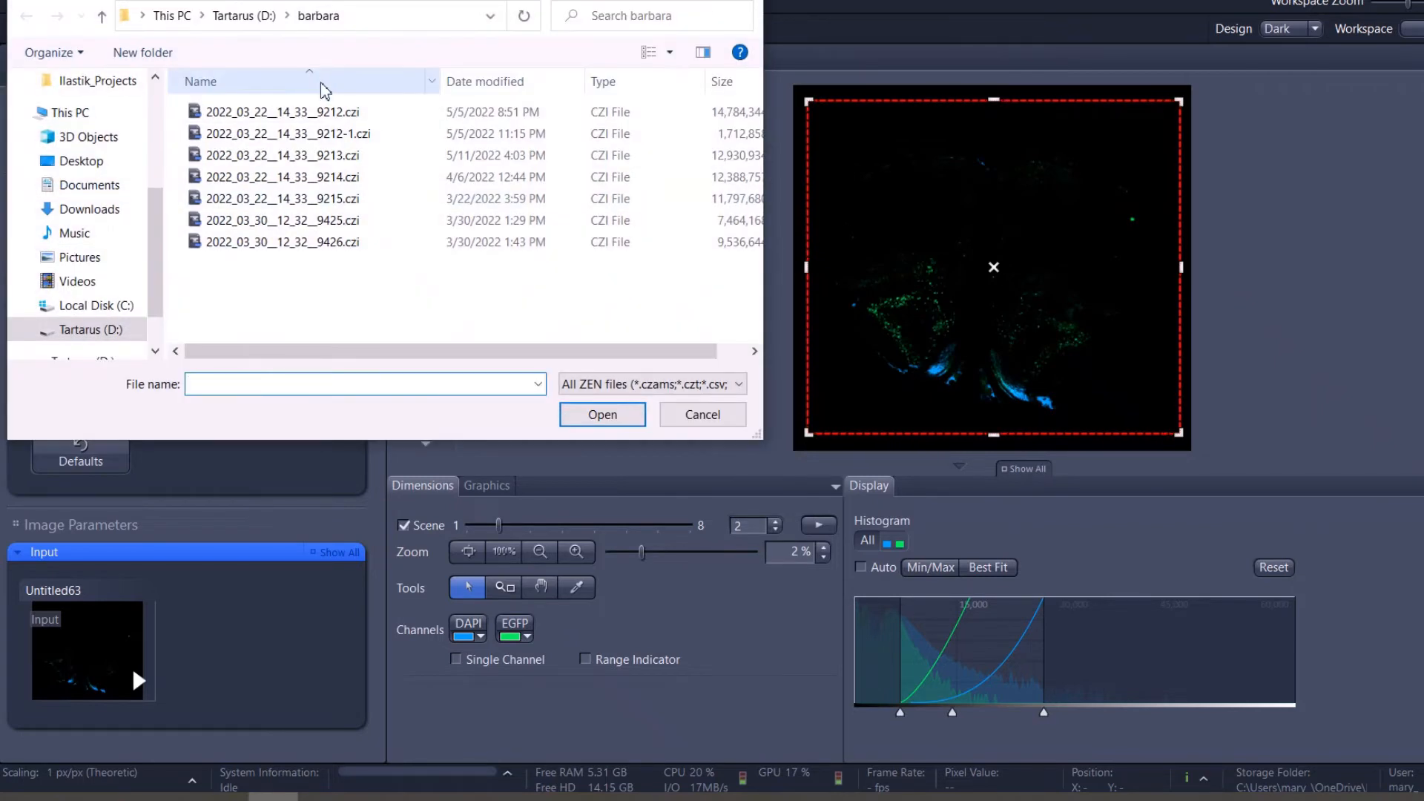
left_click(323, 177)
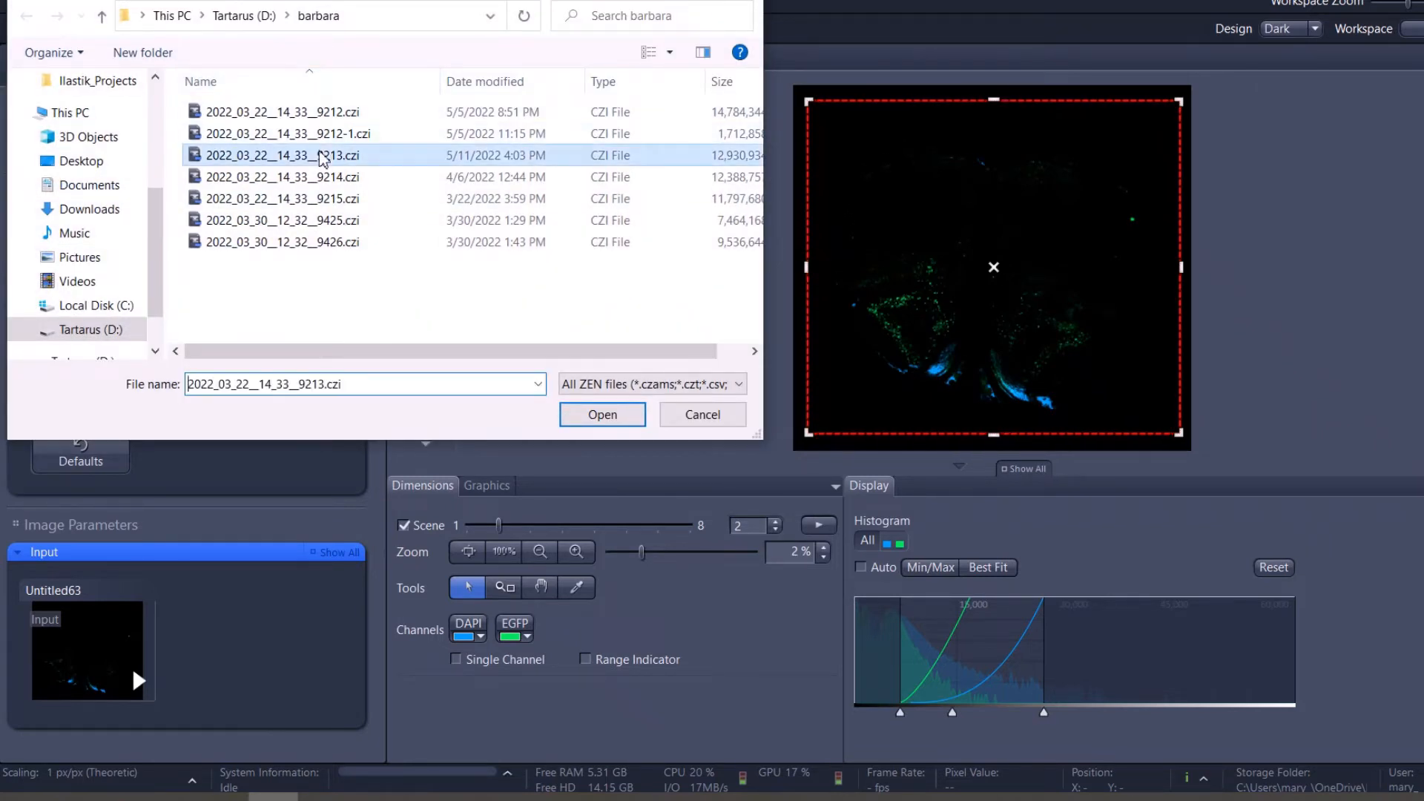
left_click(612, 417)
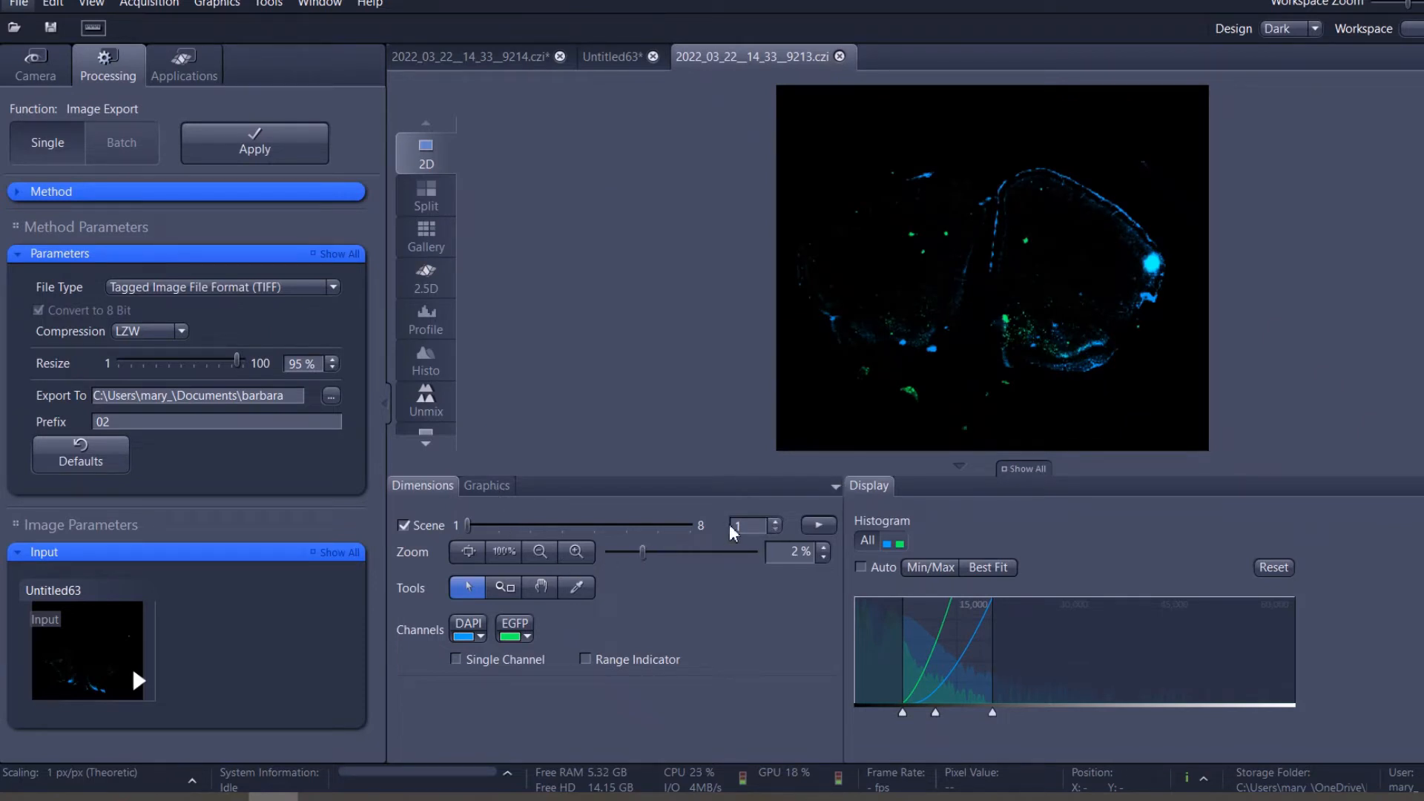
Switch back to File Explorer, rename the TIFF in home_cage_c-fos_example as 01.tif, and return to the export folder.
key("ctrl+super+Right")
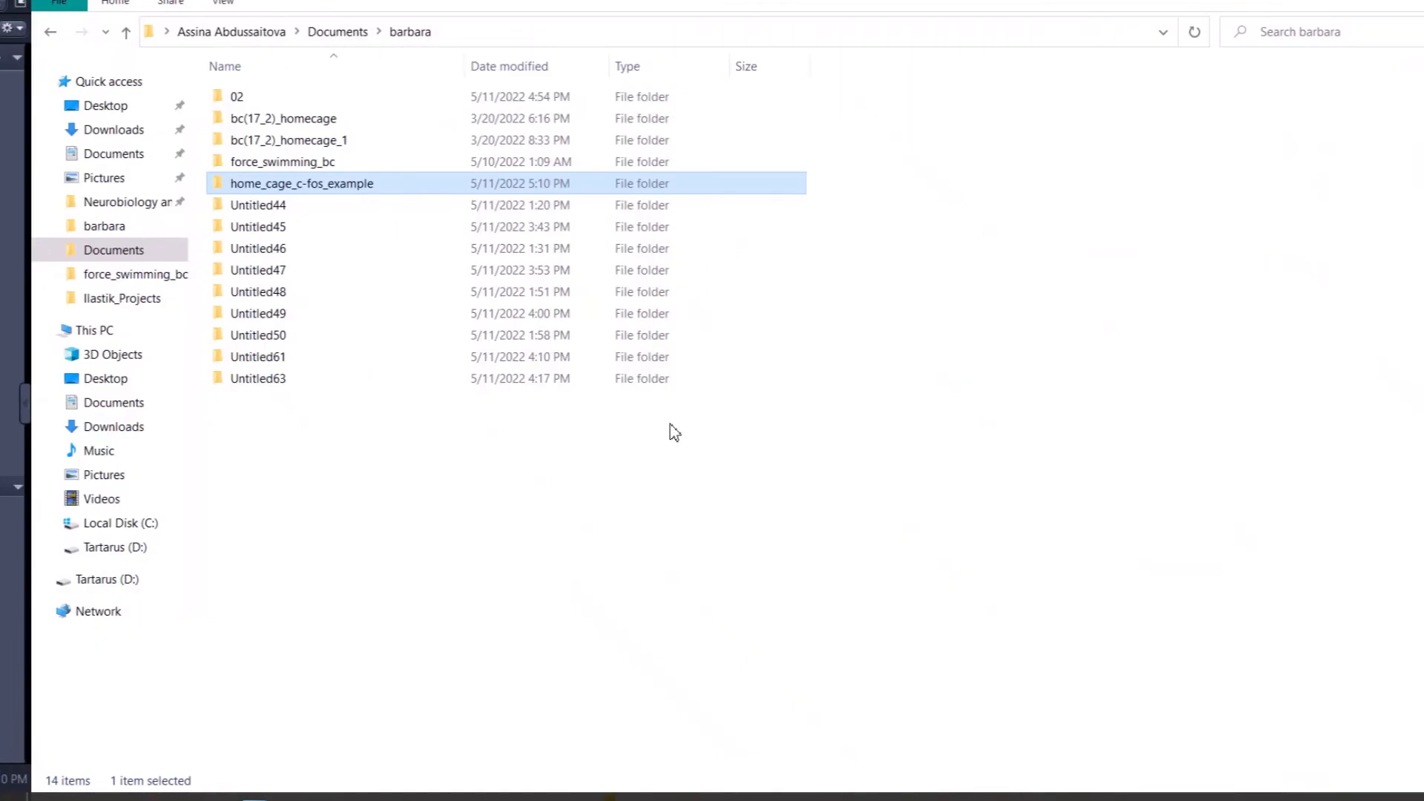
double_click(261, 187)
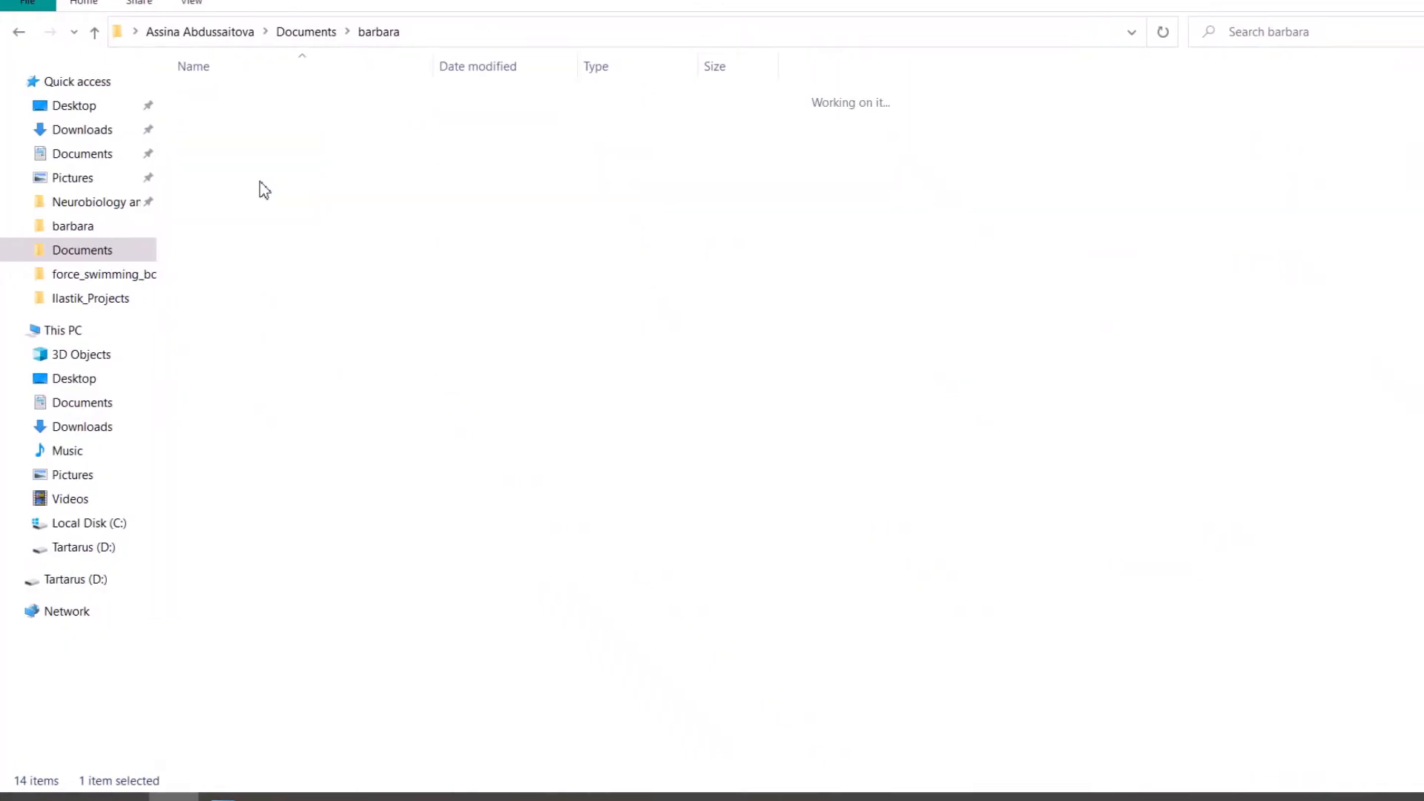
left_click(252, 169)
right_click(252, 170)
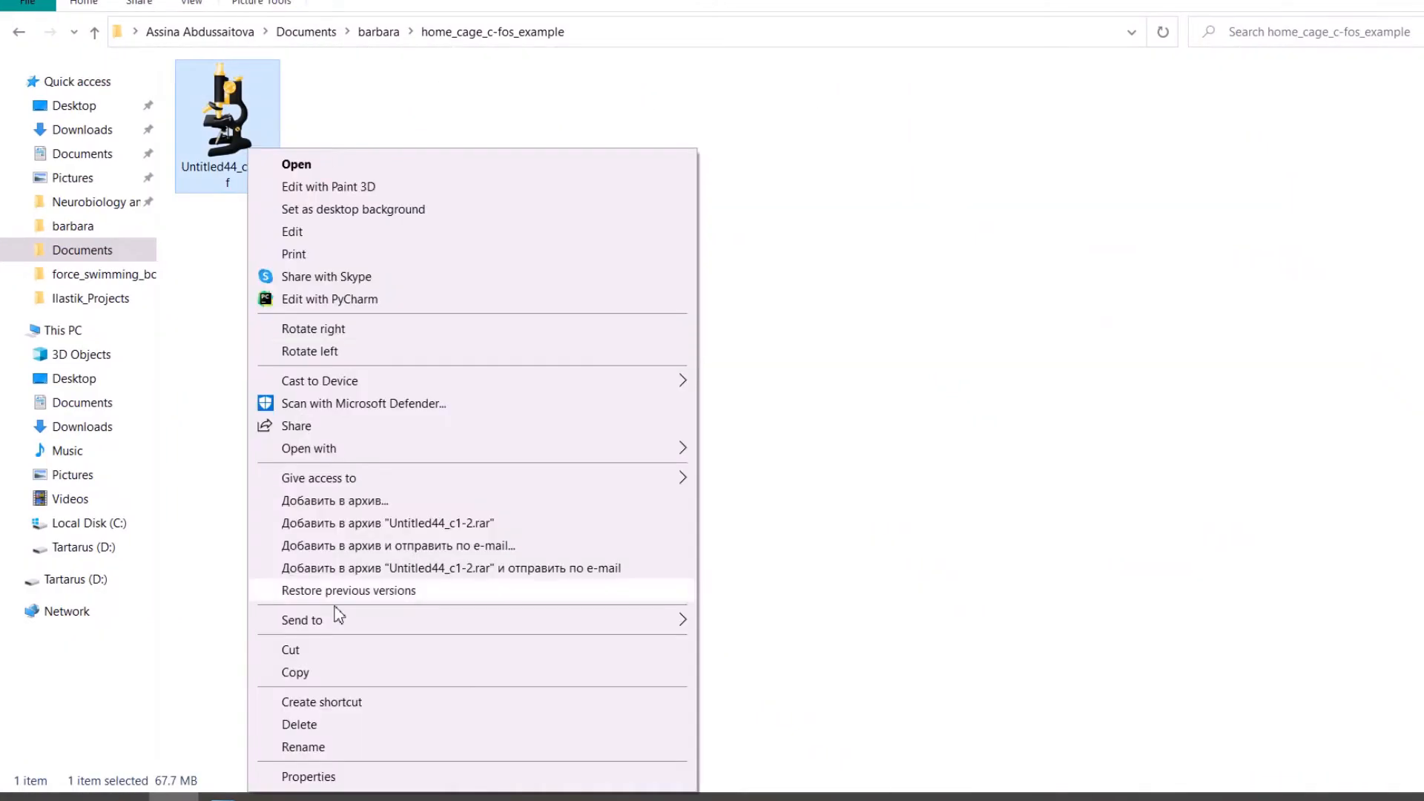
left_click(329, 750)
type("01.tif")
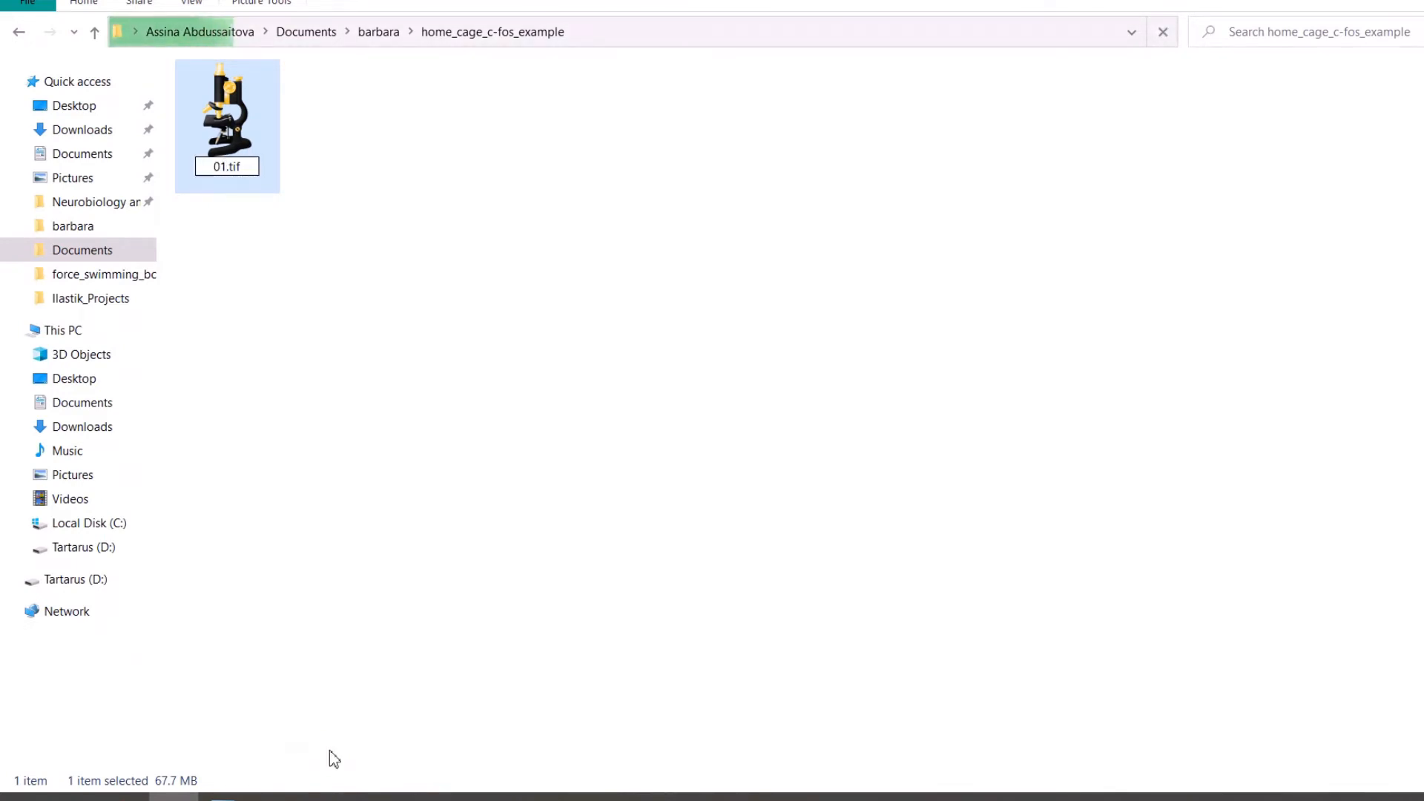
key("Return")
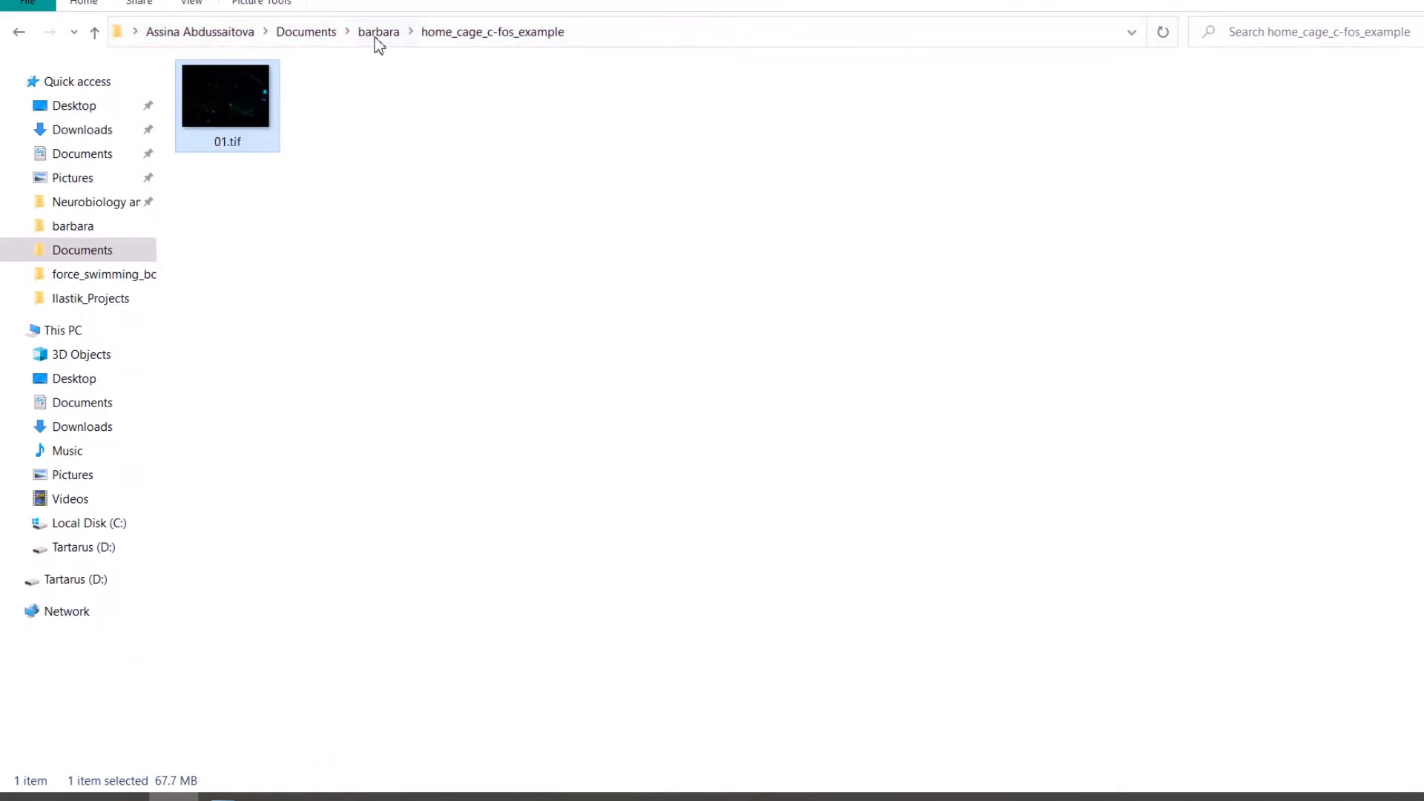
left_click(376, 37)
left_click(265, 211)
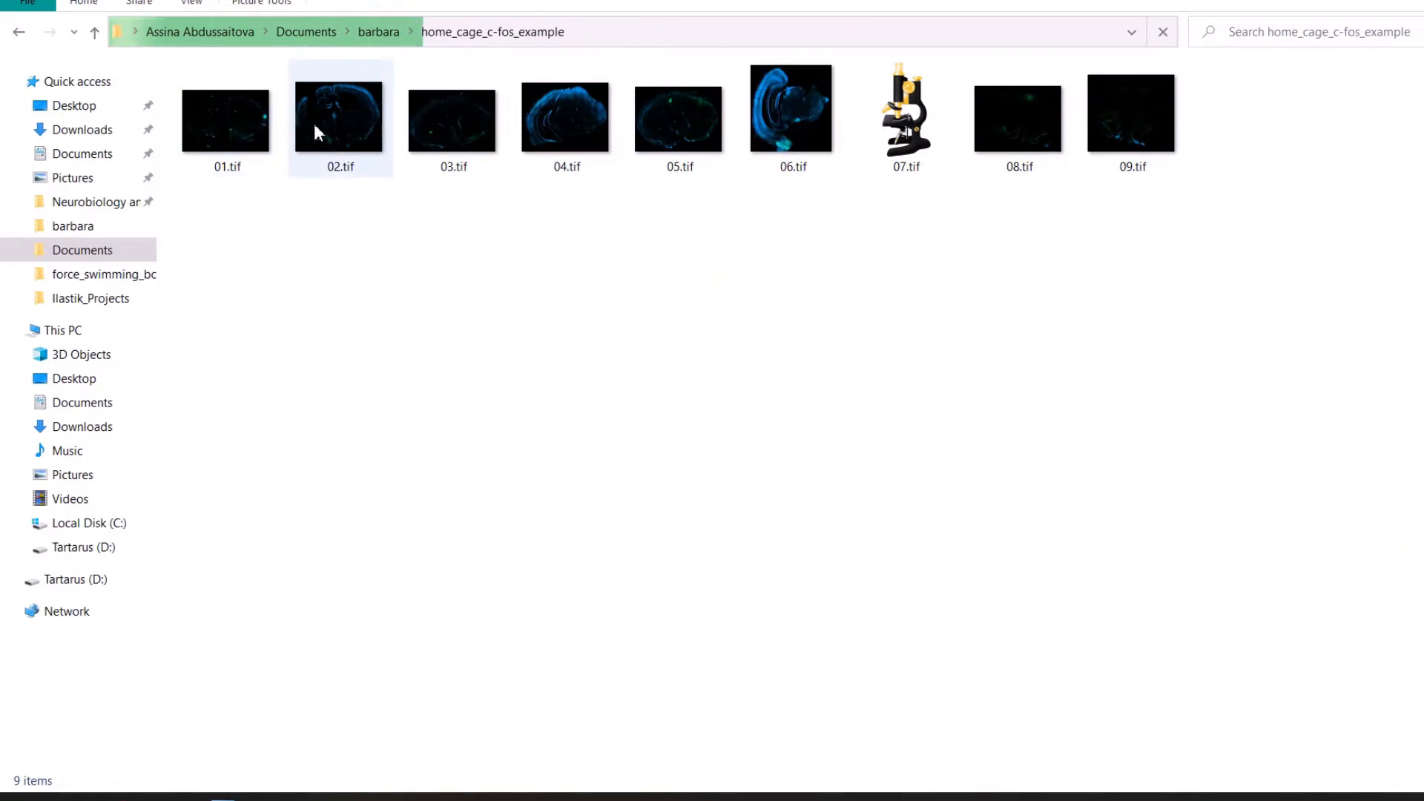
Try to delete the Untitled63 folder from the export folder.
key("alt+Up")
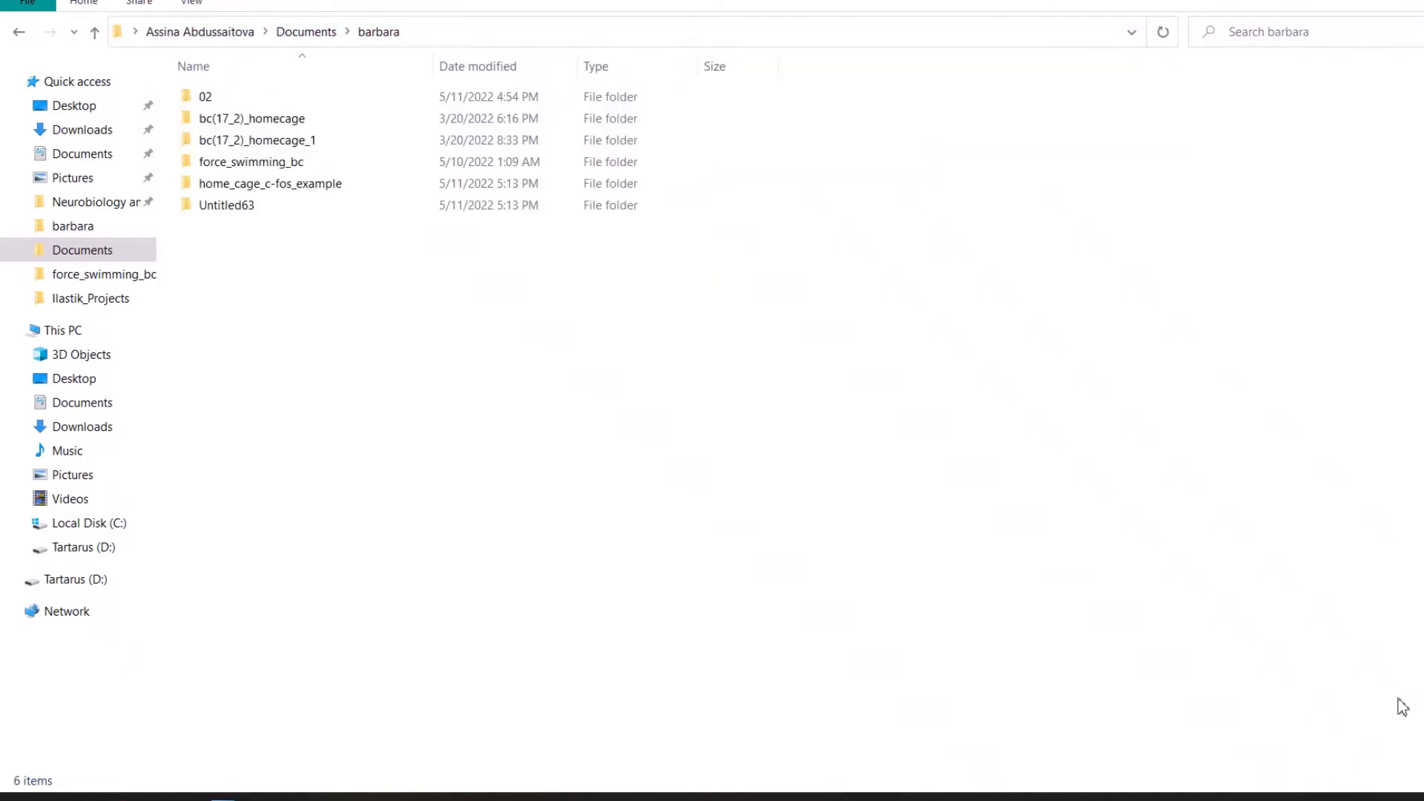
left_click(290, 208)
key("Delete")
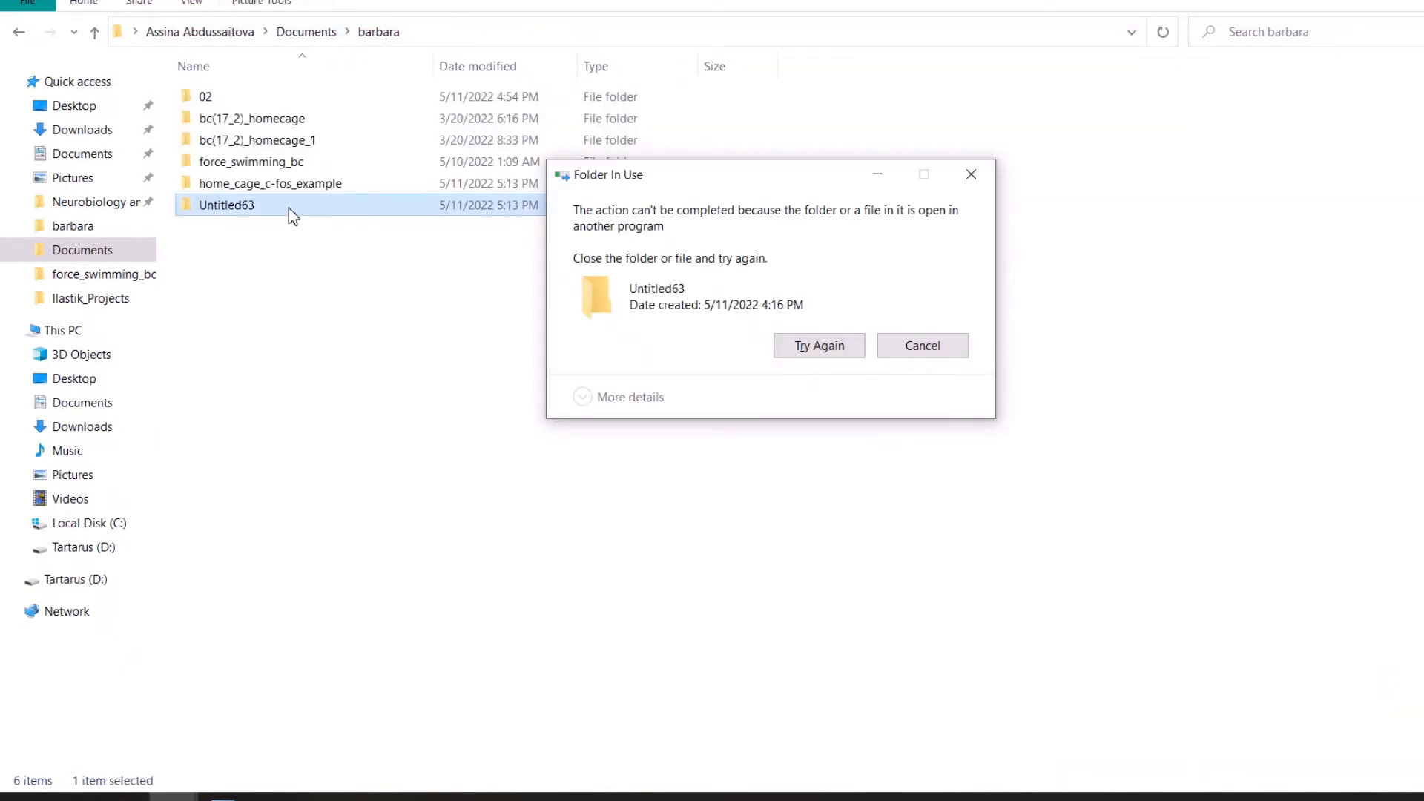
left_click(957, 346)
key("alt+Tab")
key("alt+Tab")
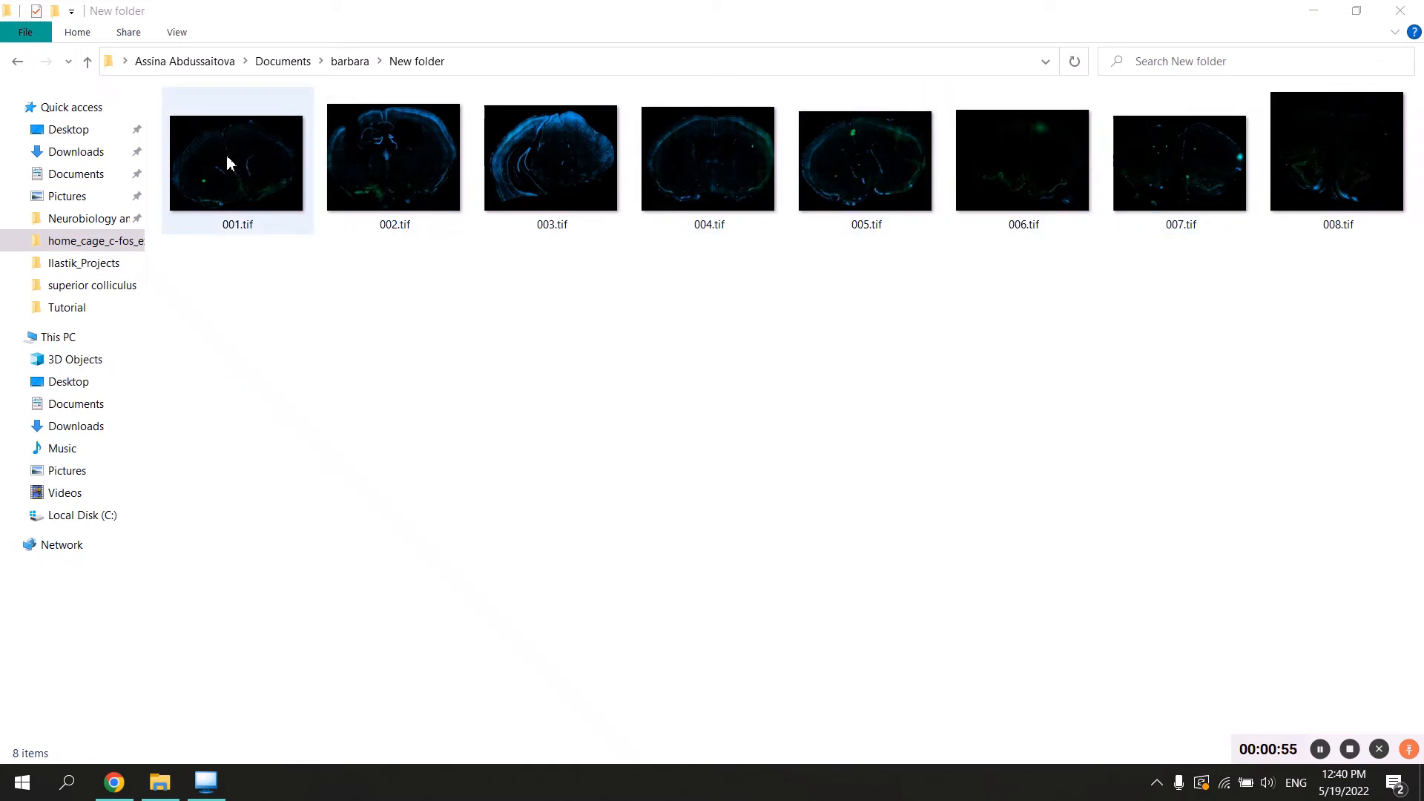
left_click(820, 184)
right_click(821, 184)
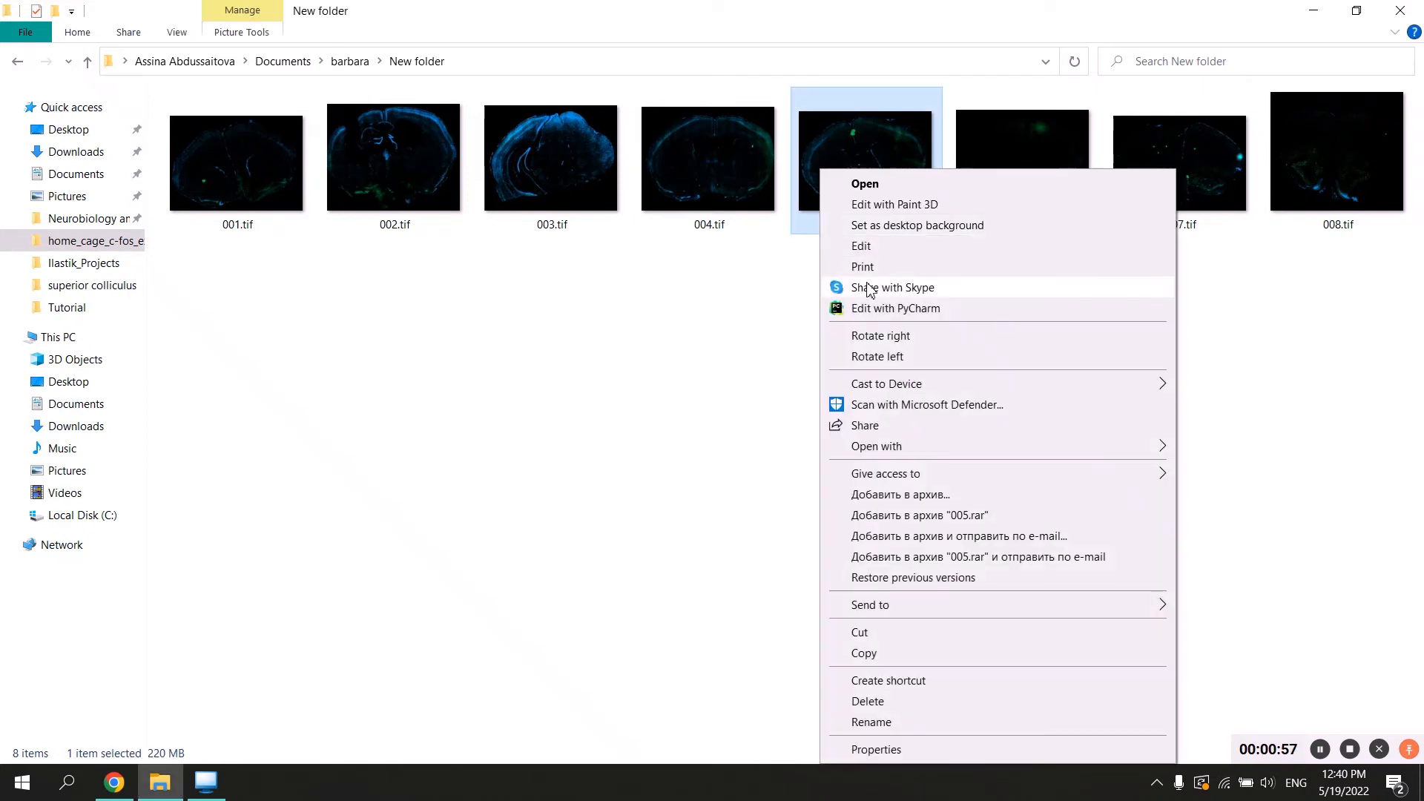
left_click(688, 594)
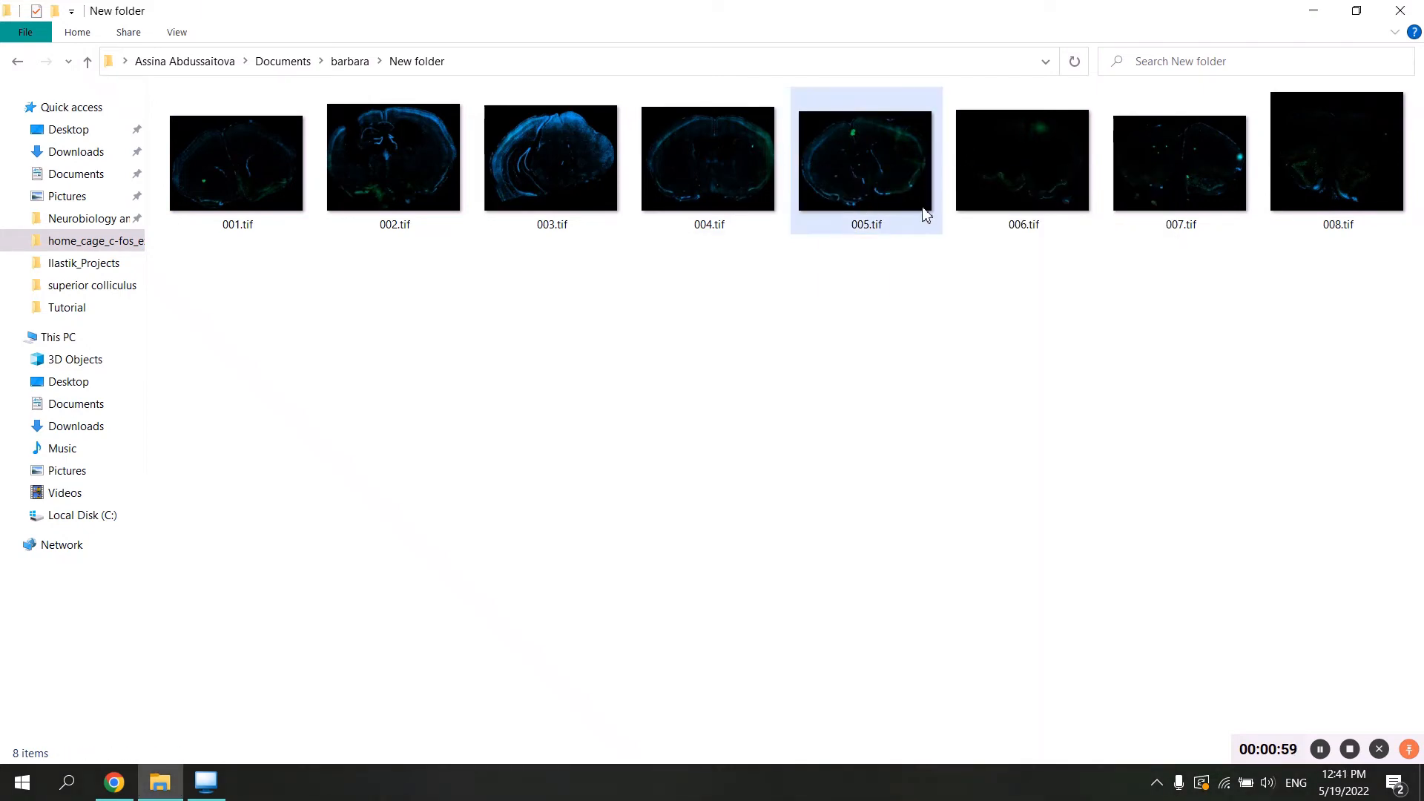
Open 004.tif and start looking for another application on this PC to open 002.tif with.
double_click(772, 174)
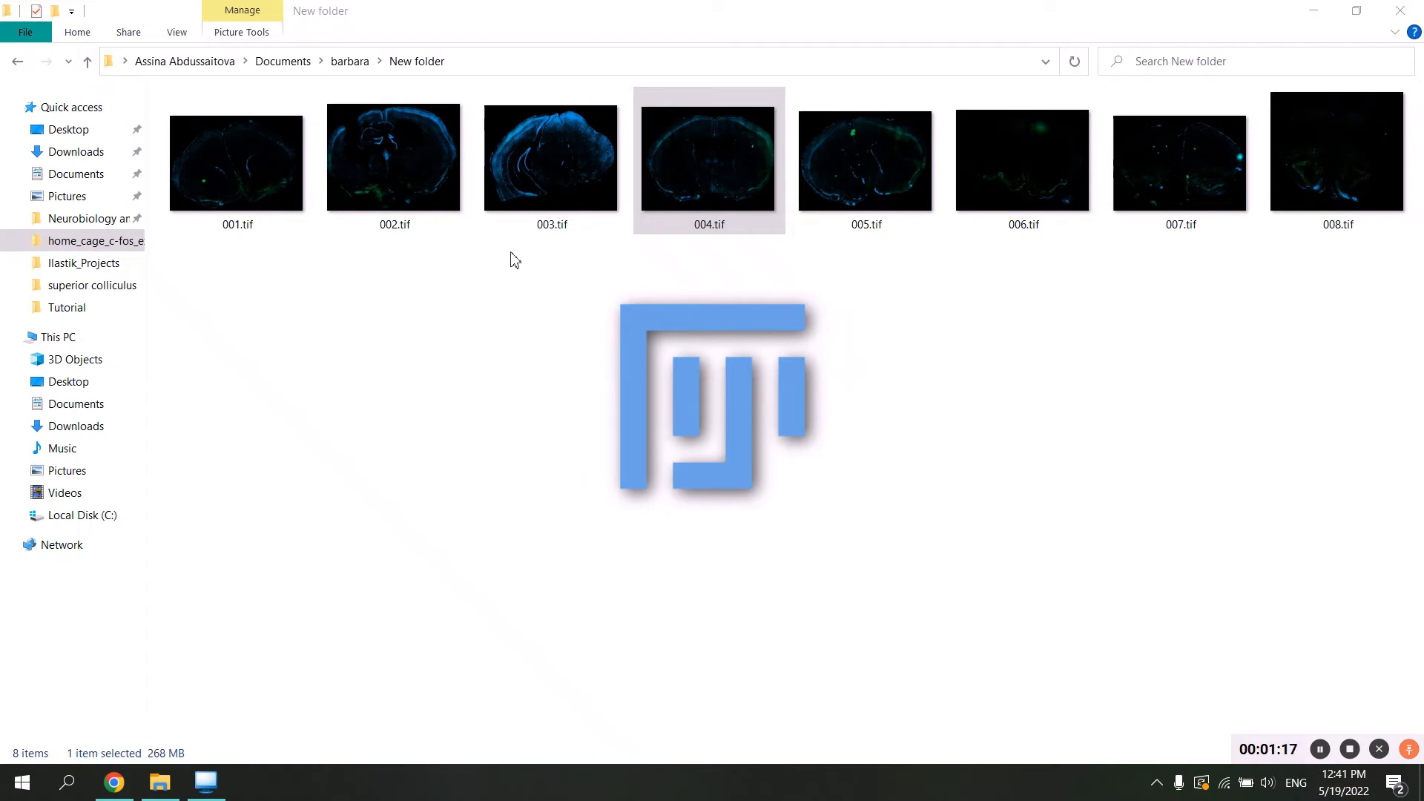
left_click(394, 154)
right_click(391, 148)
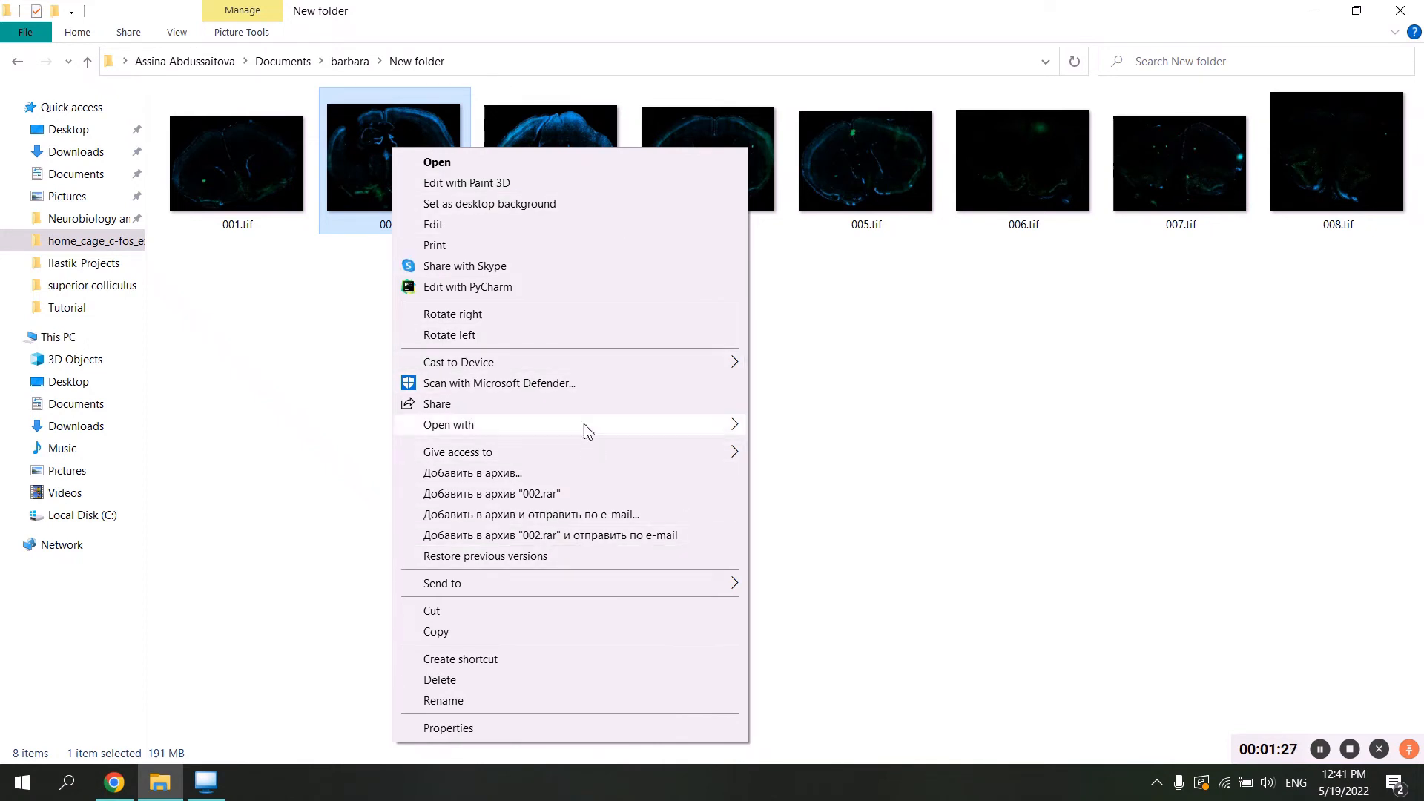
mouse_move(684, 424)
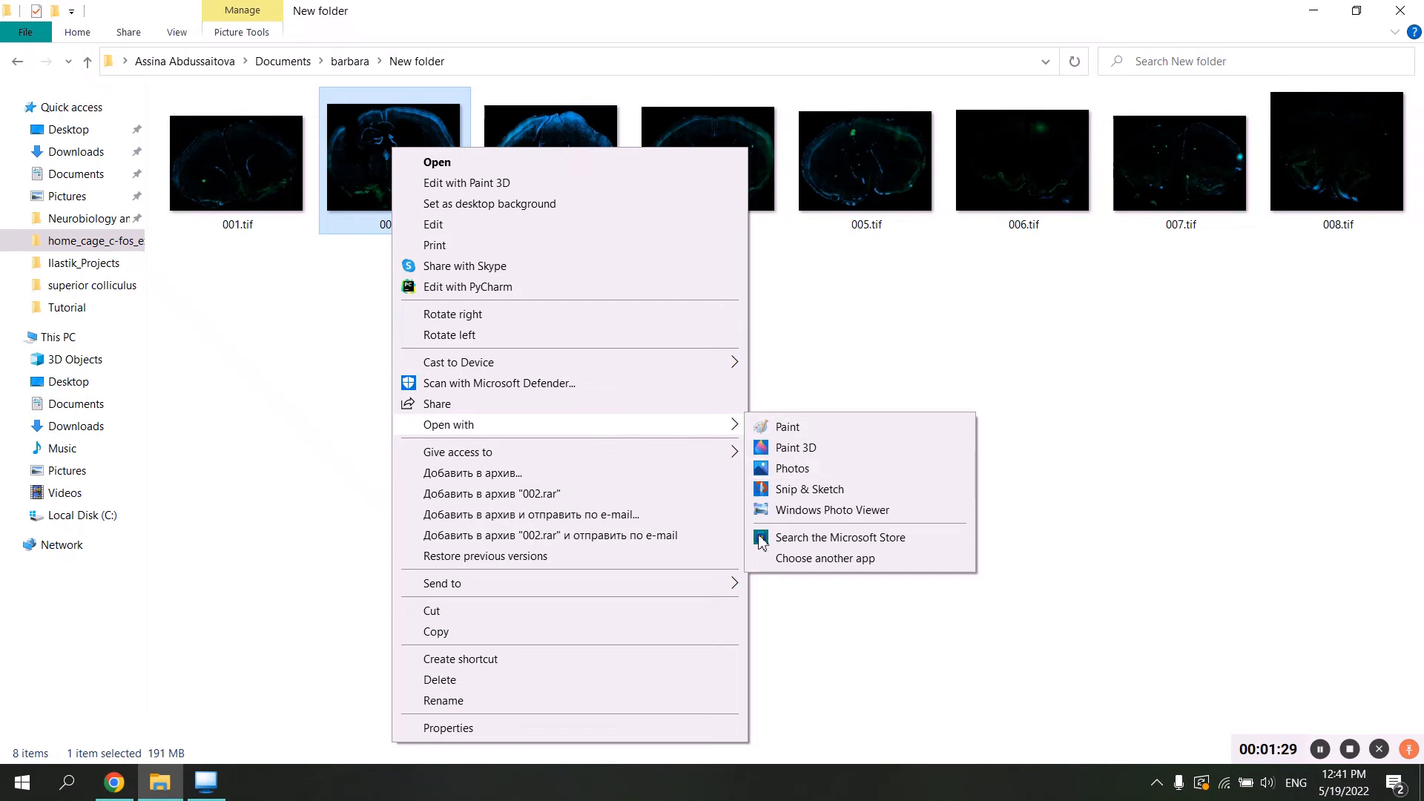
left_click(786, 561)
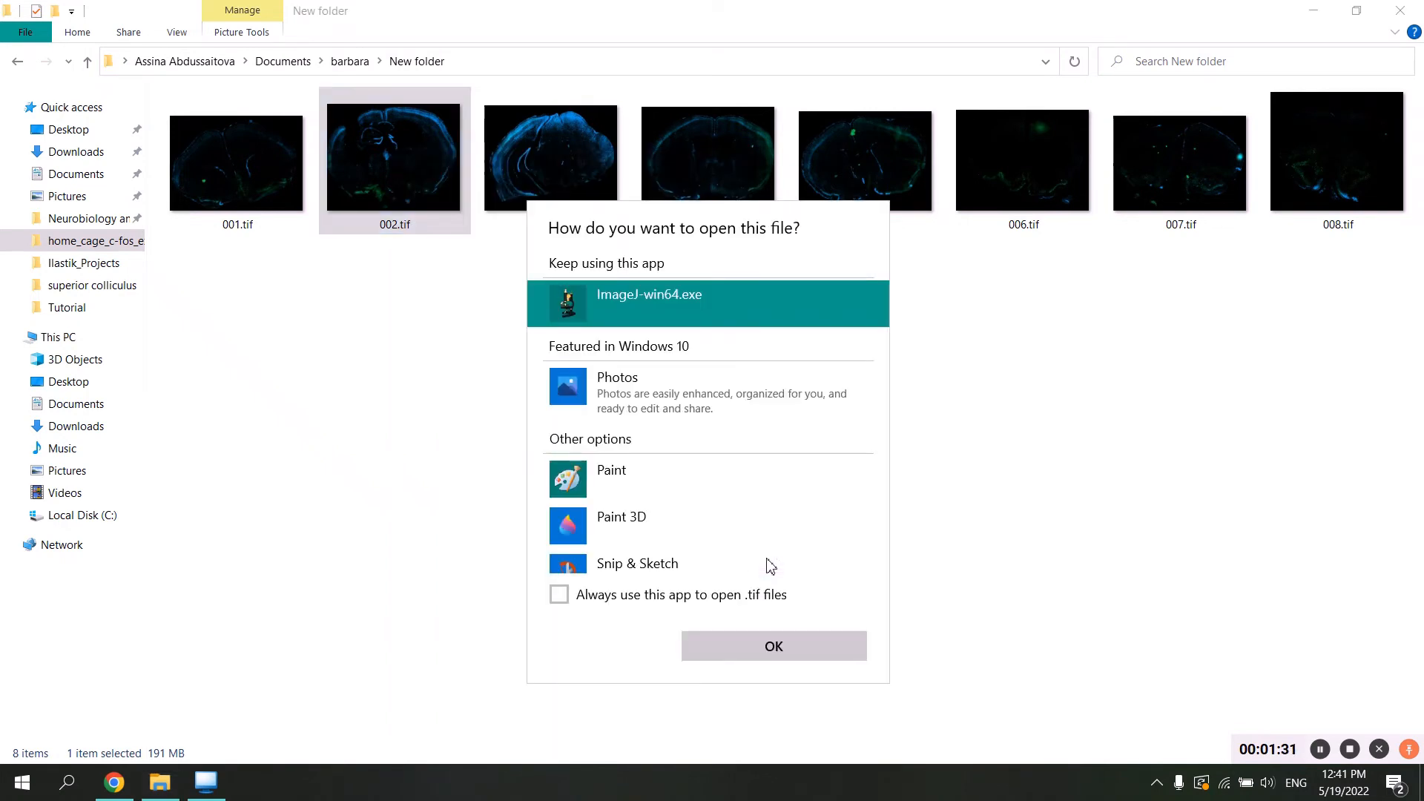
scroll(662, 512, "down", 3)
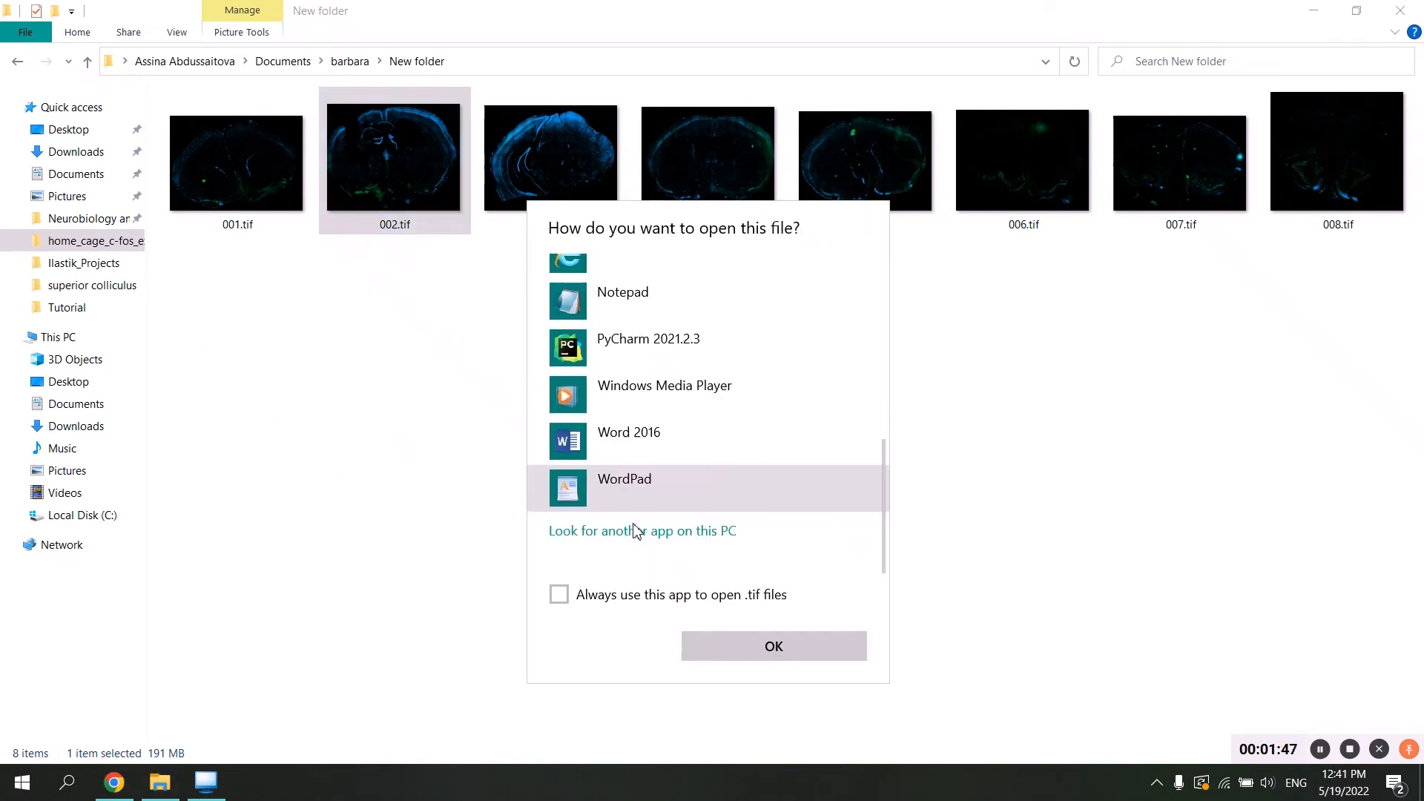
scroll(636, 531, "up", 1)
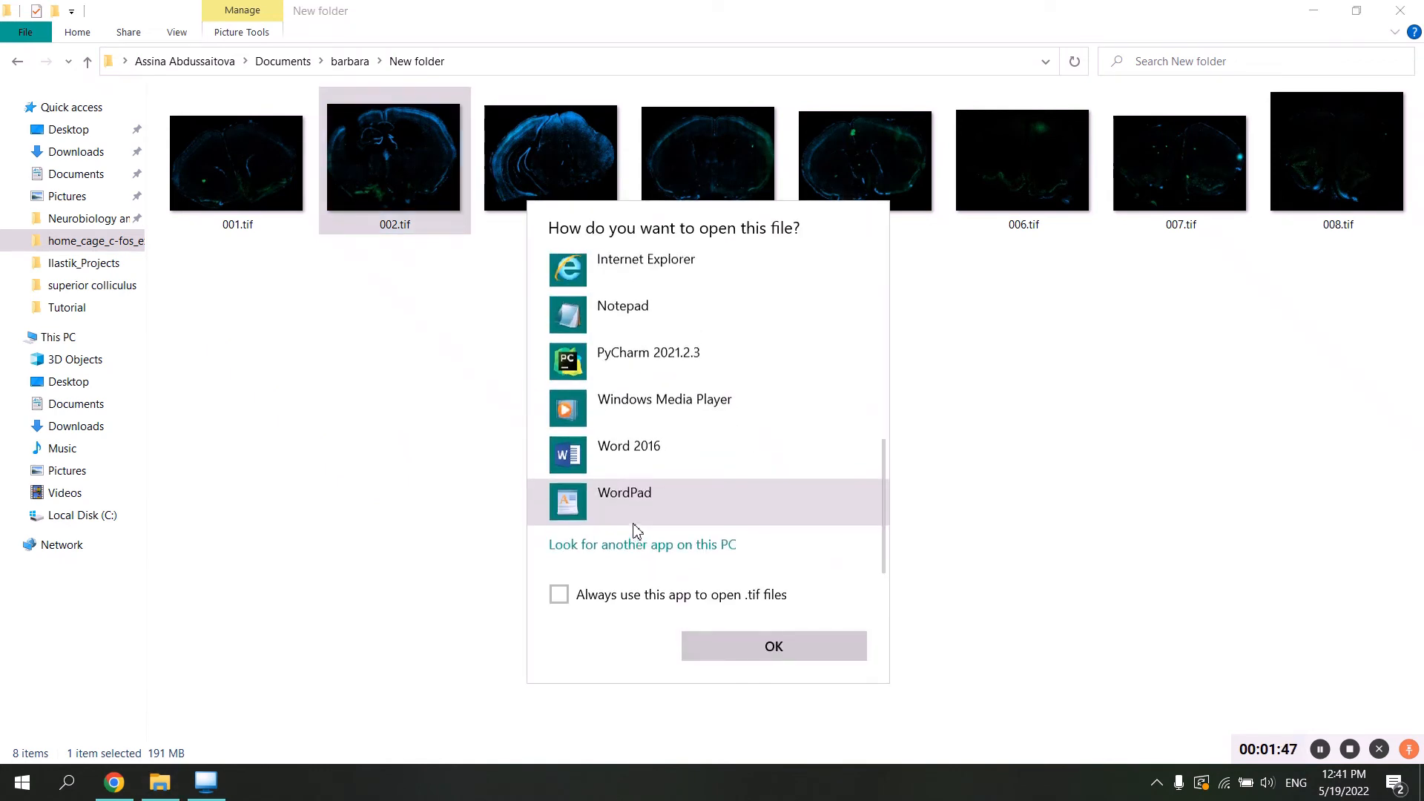
left_click(611, 548)
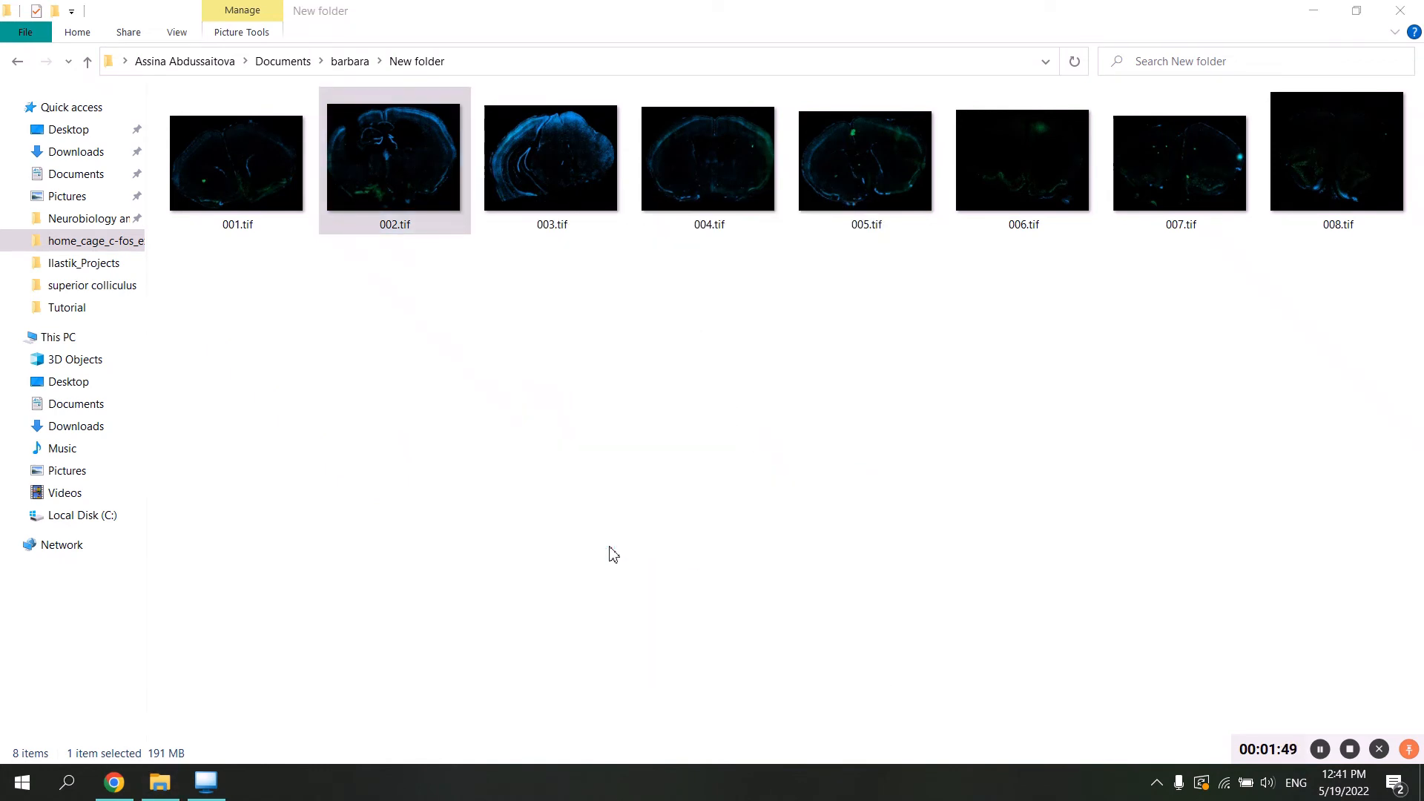
Find ImageJ-win64.exe in the Fiji.app folder inside Documents and use it to open 002.tif.
scroll(213, 304, "down", 7)
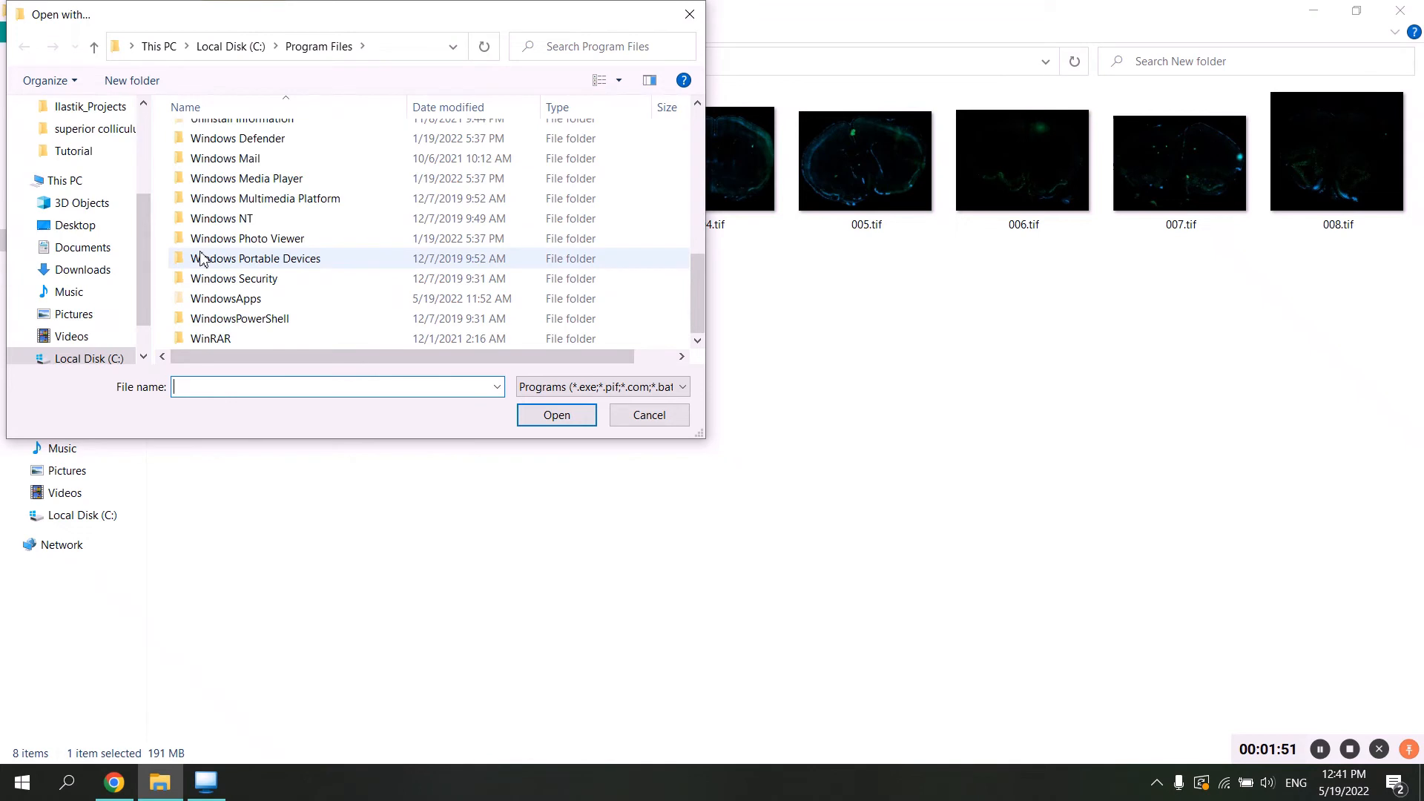
scroll(134, 160, "up", 4)
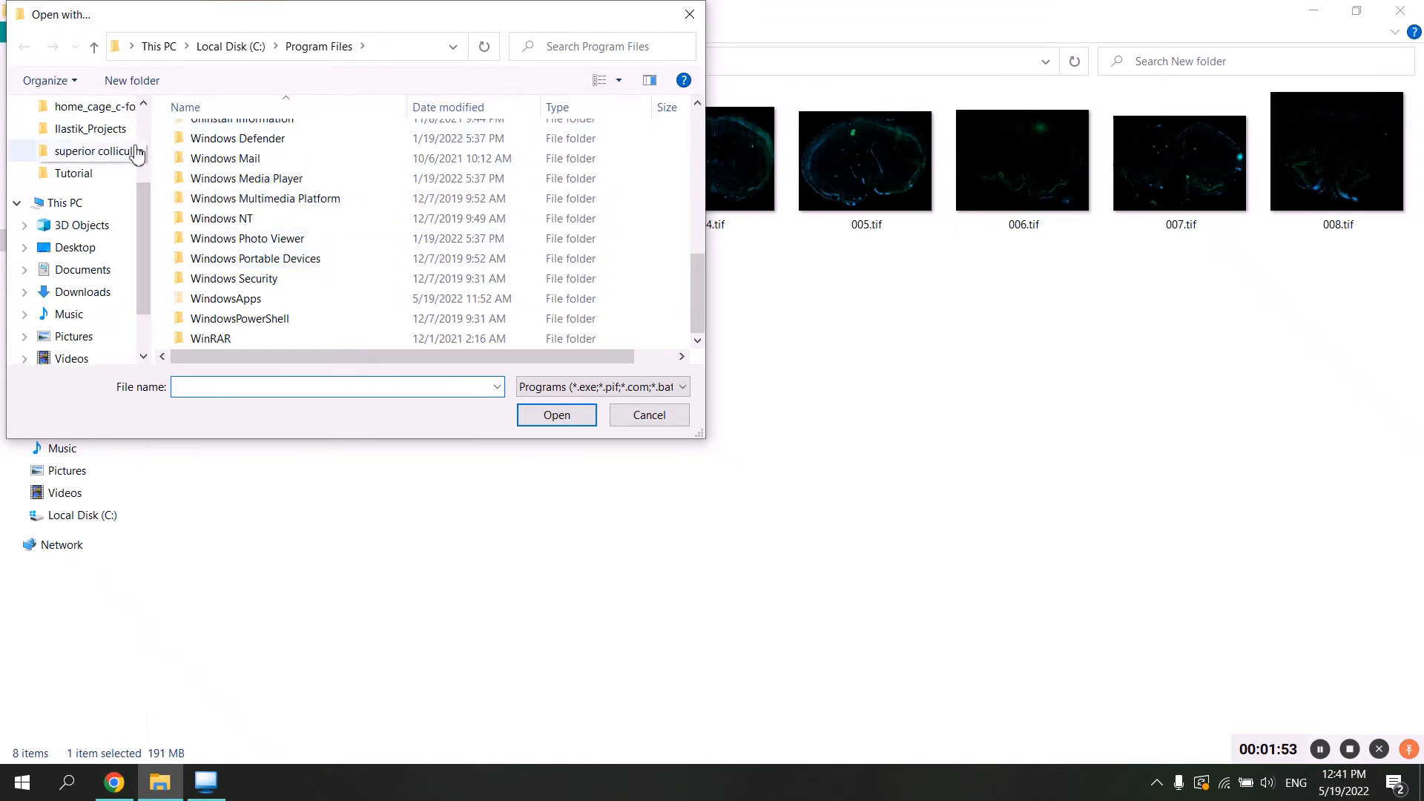
scroll(81, 193, "up", 3)
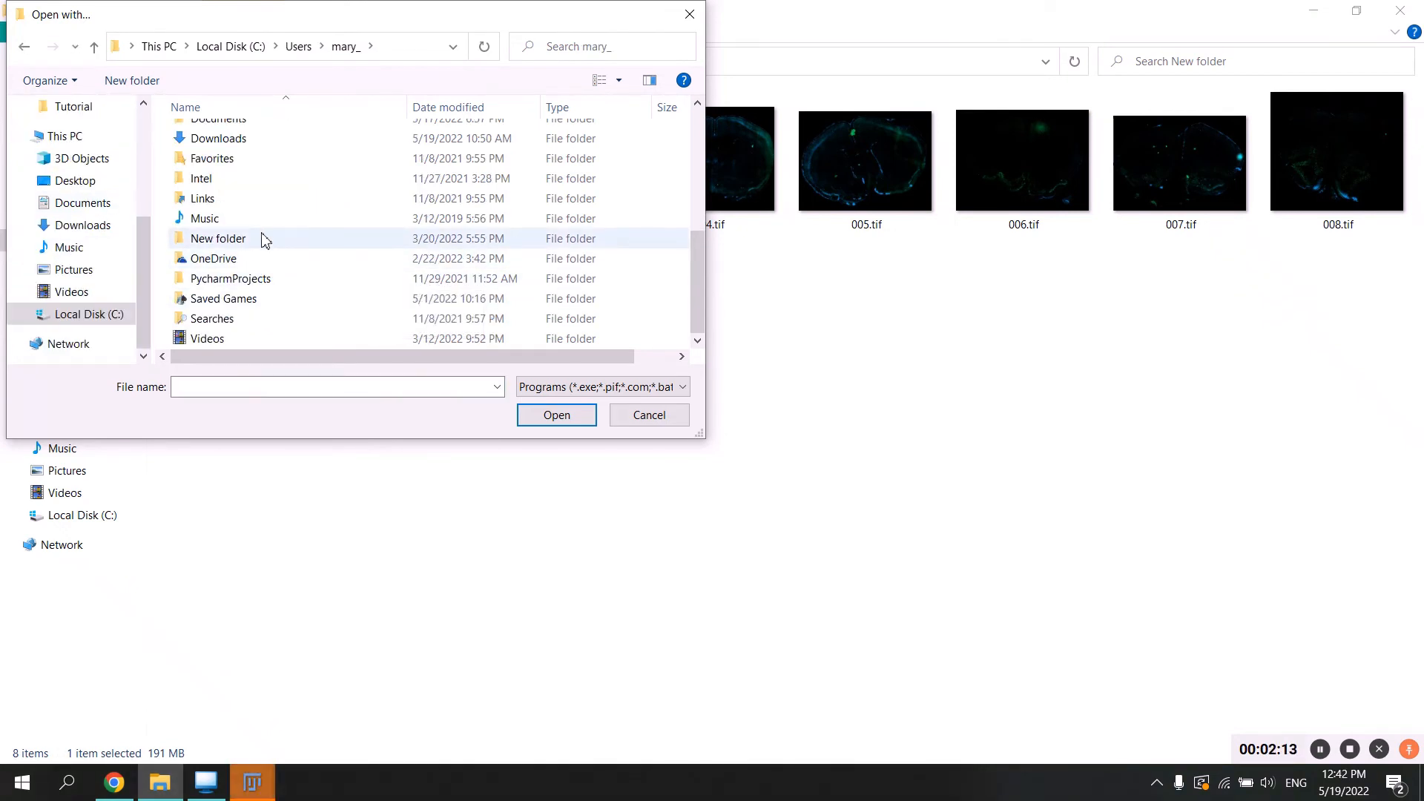
scroll(264, 239, "up", 2)
double_click(265, 236)
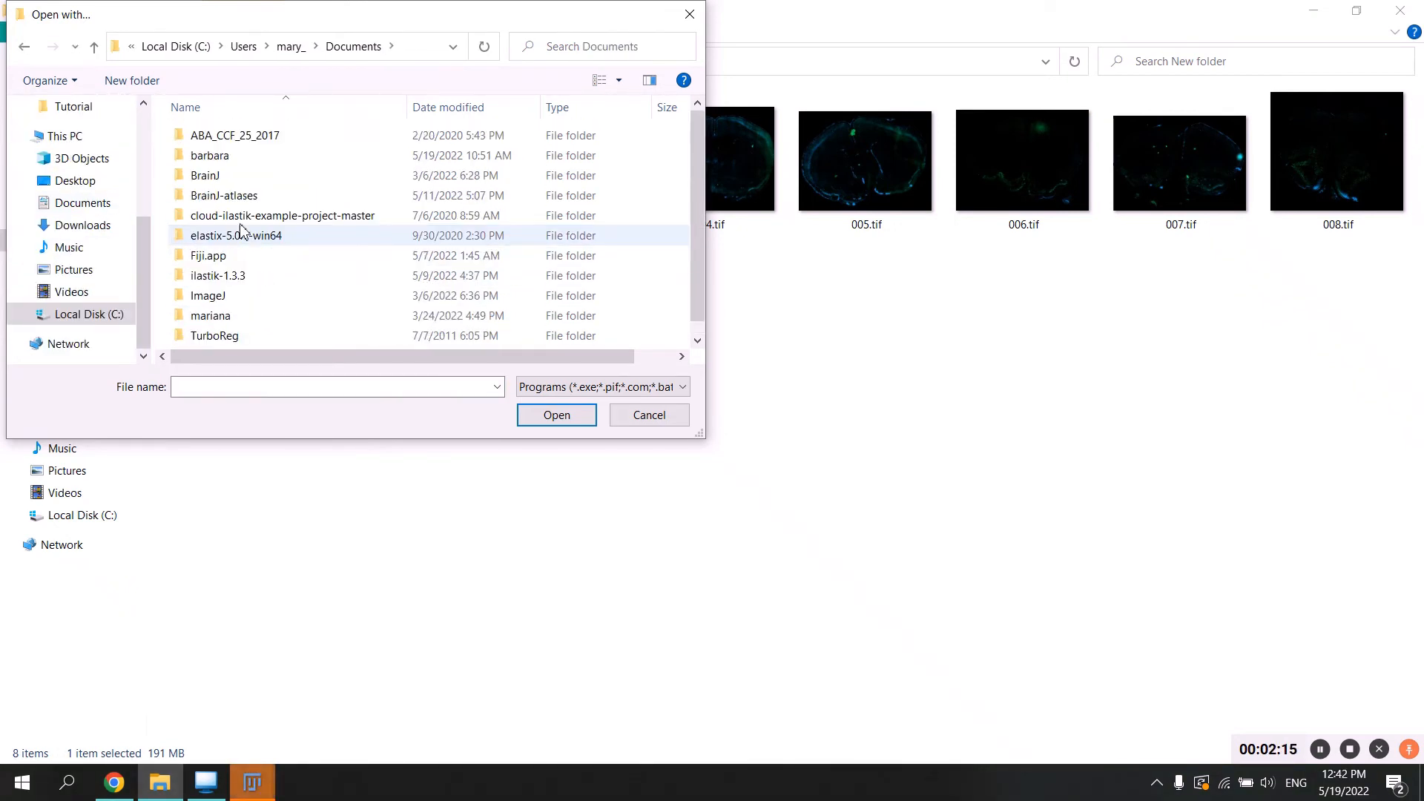
scroll(215, 197, "down", 1)
double_click(198, 242)
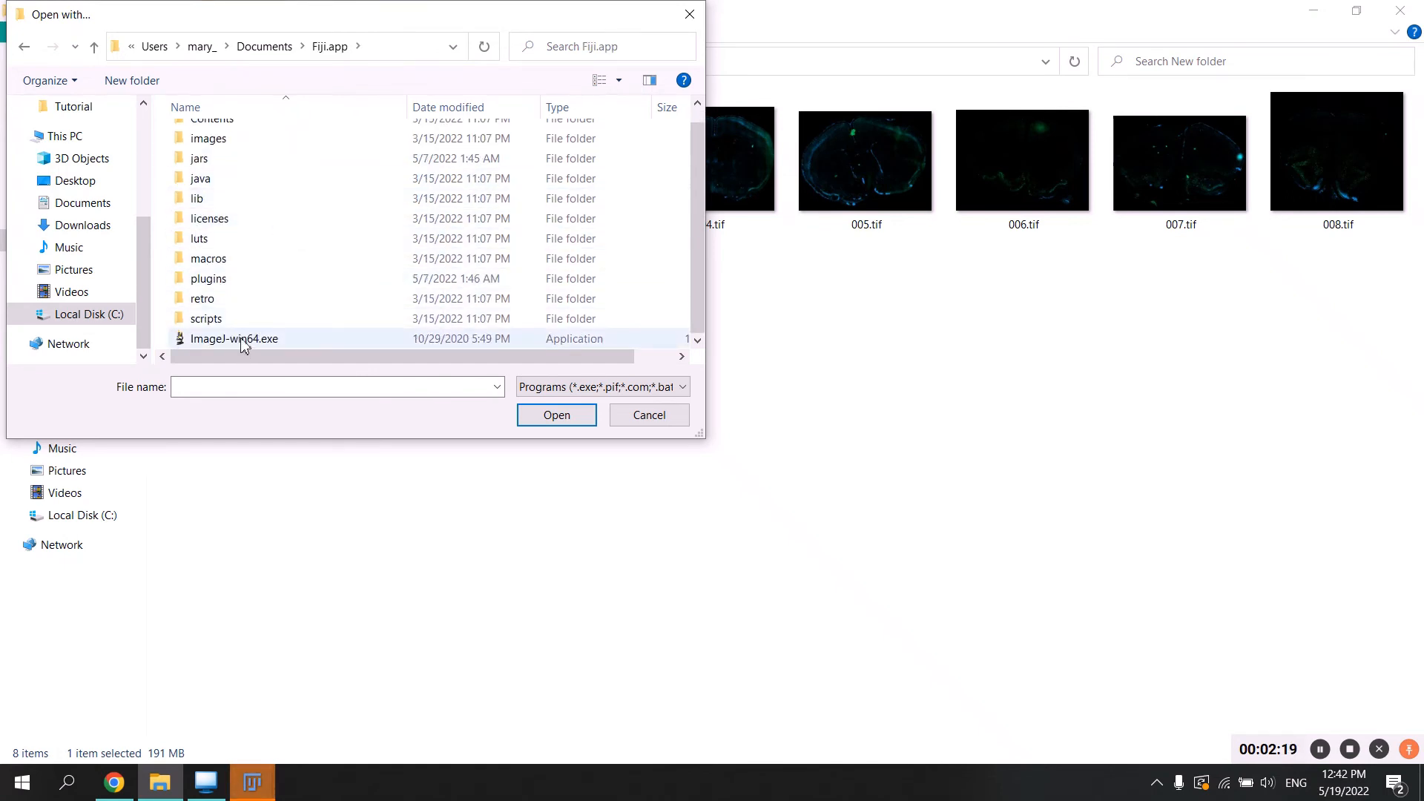
left_click(244, 341)
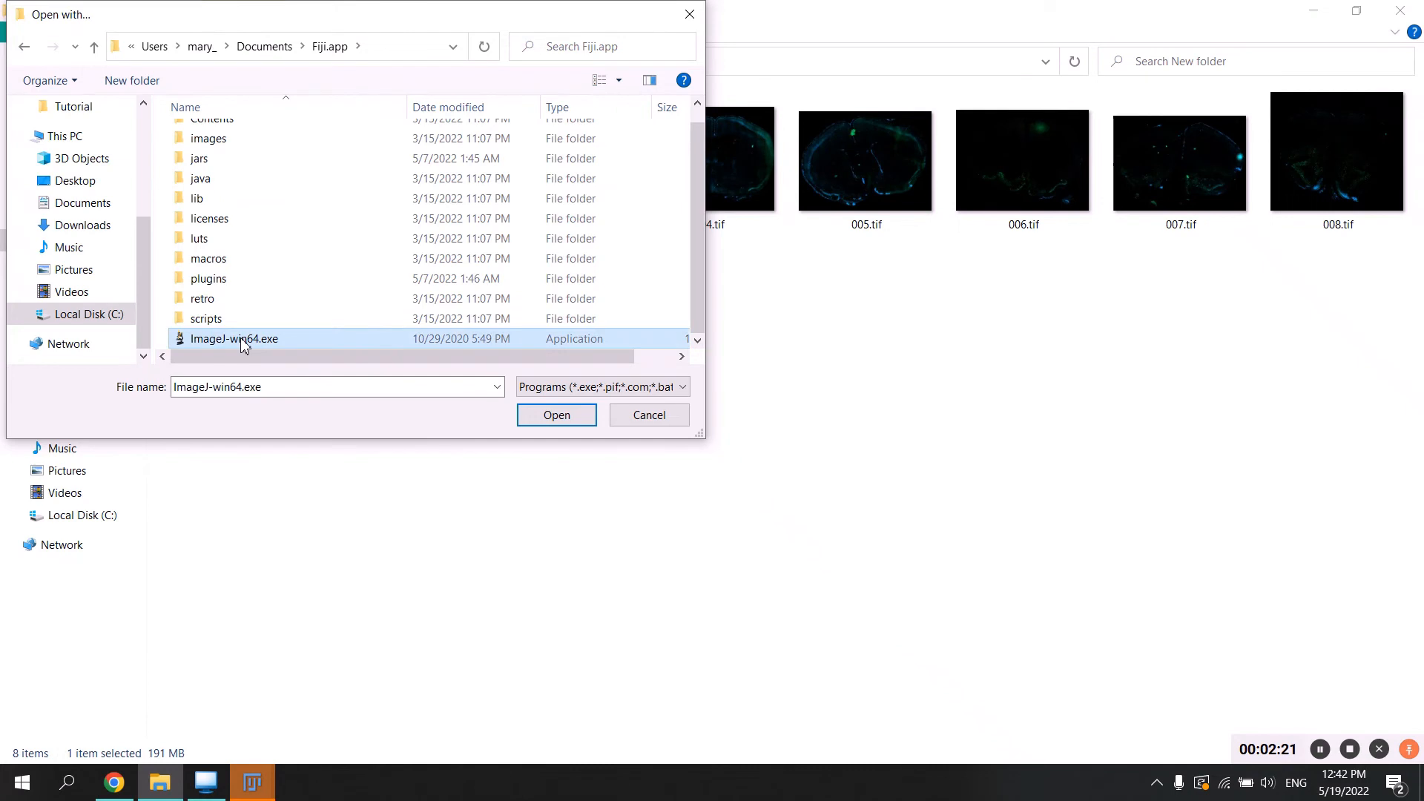
left_click(592, 420)
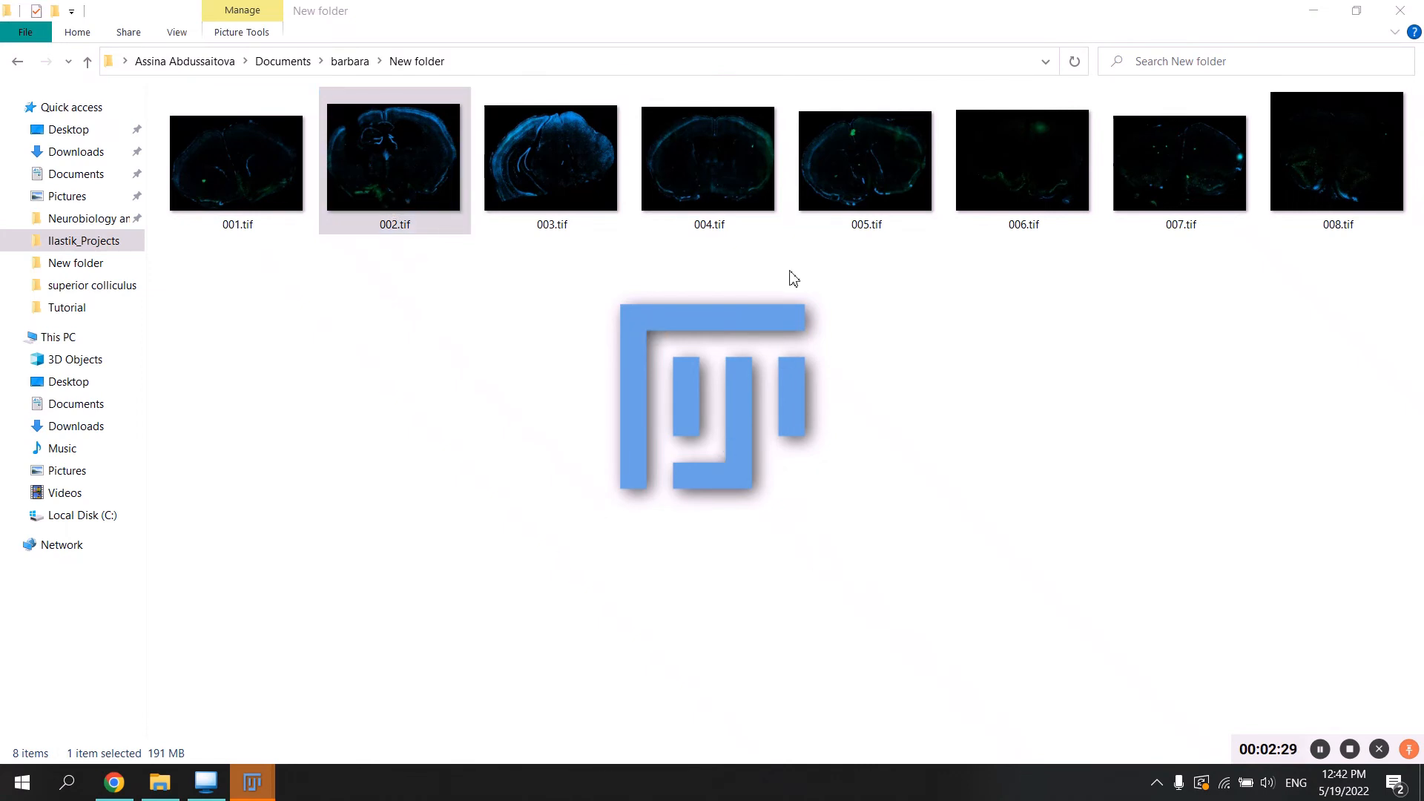
Switch to the 004.tif image in Fiji, view the whole section, and close the image.
key("alt+Tab")
key("alt+Tab")
key("alt+Tab")
key("alt+Tab")
key("alt+Tab")
key("alt+Tab")
key("alt+Tab")
key("alt+Tab")
key("alt+Tab")
key("alt+Tab")
key("alt+Tab")
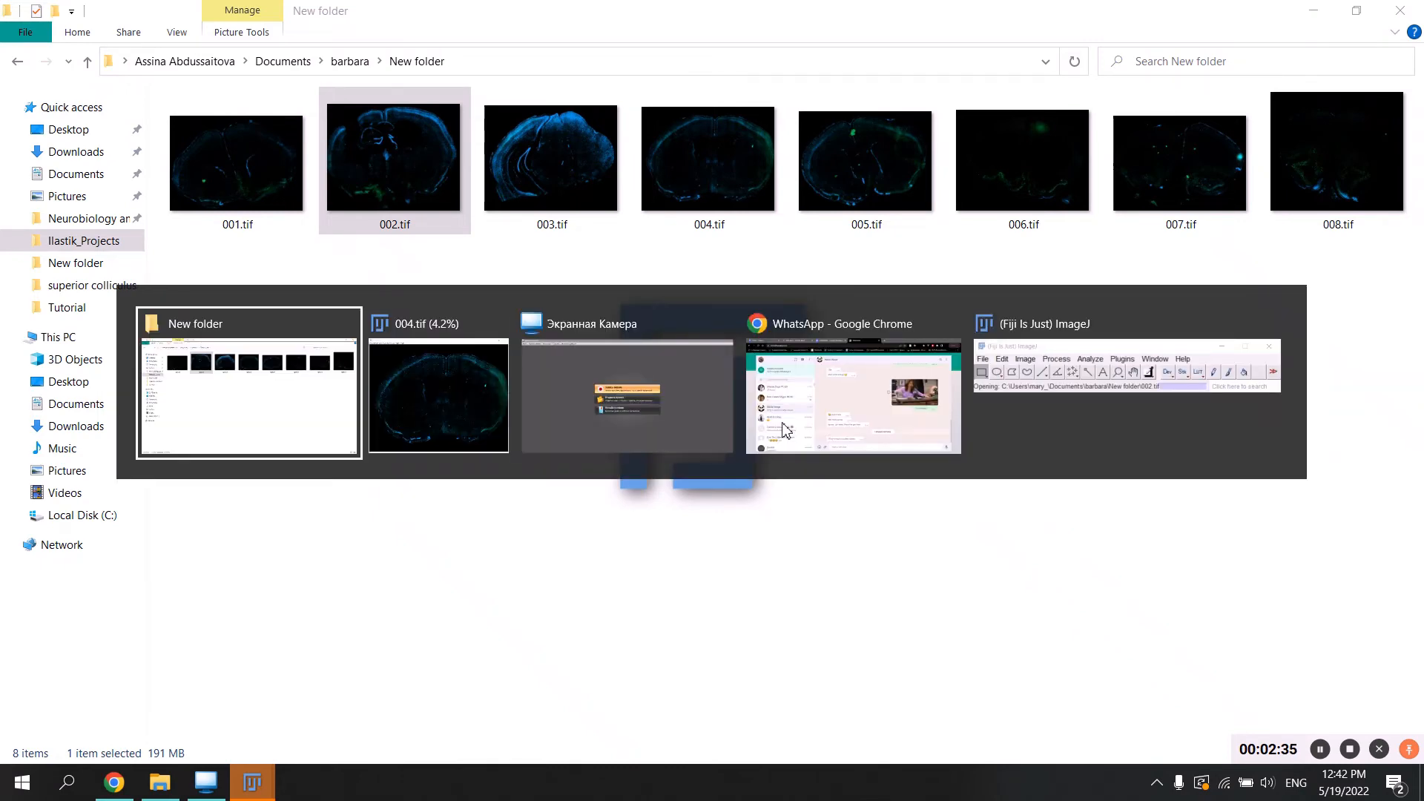
key("alt+Tab")
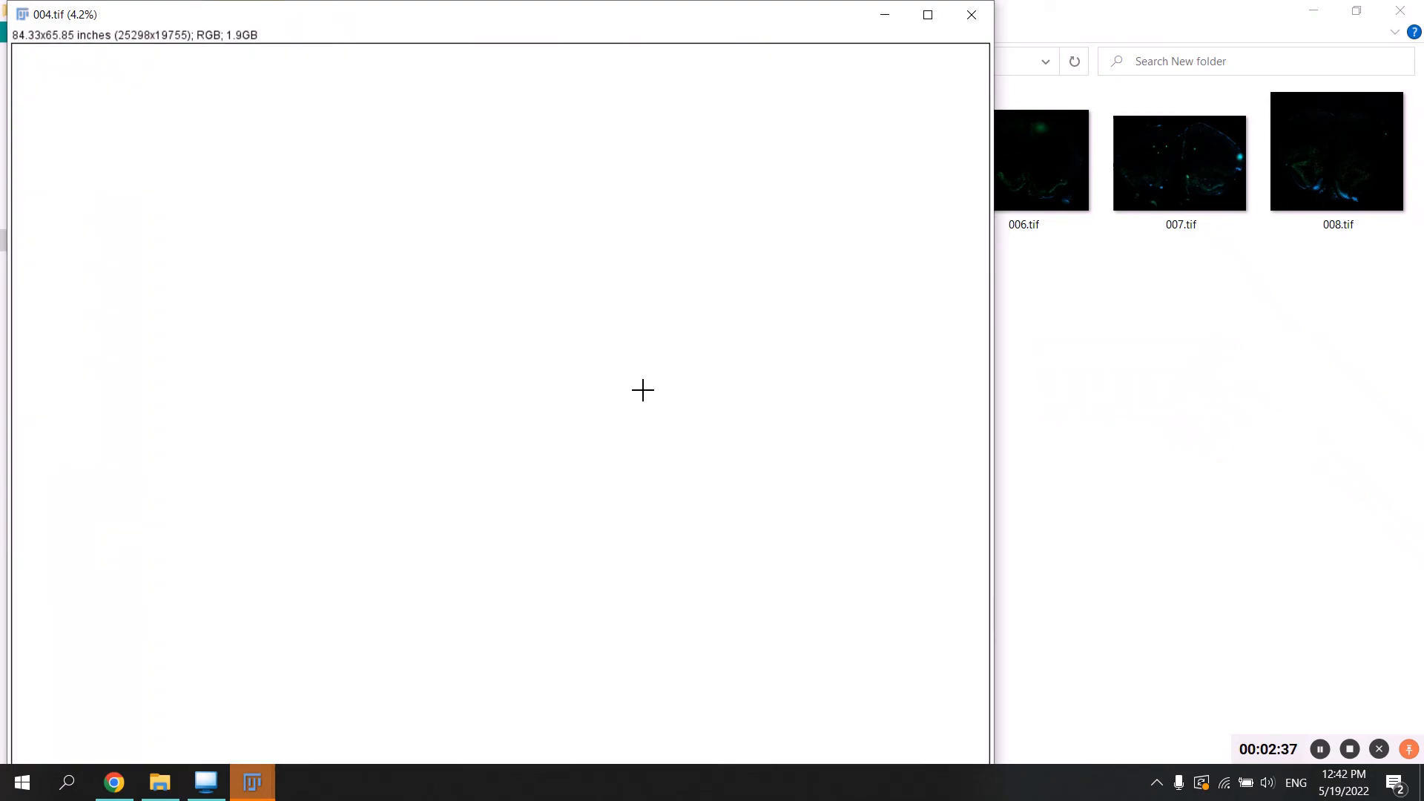
scroll(643, 390, "down", 2)
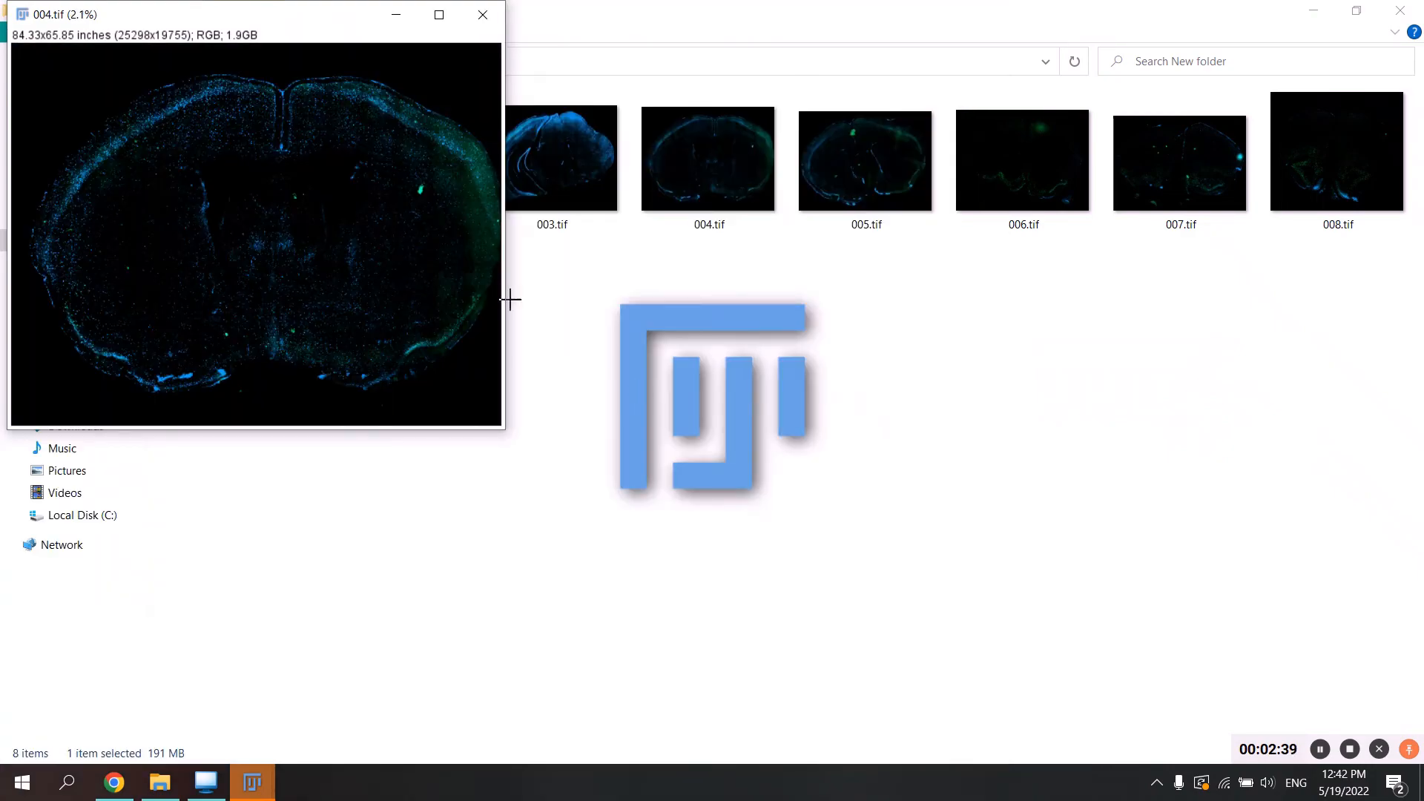
left_click_drag(273, 17, 1147, 149)
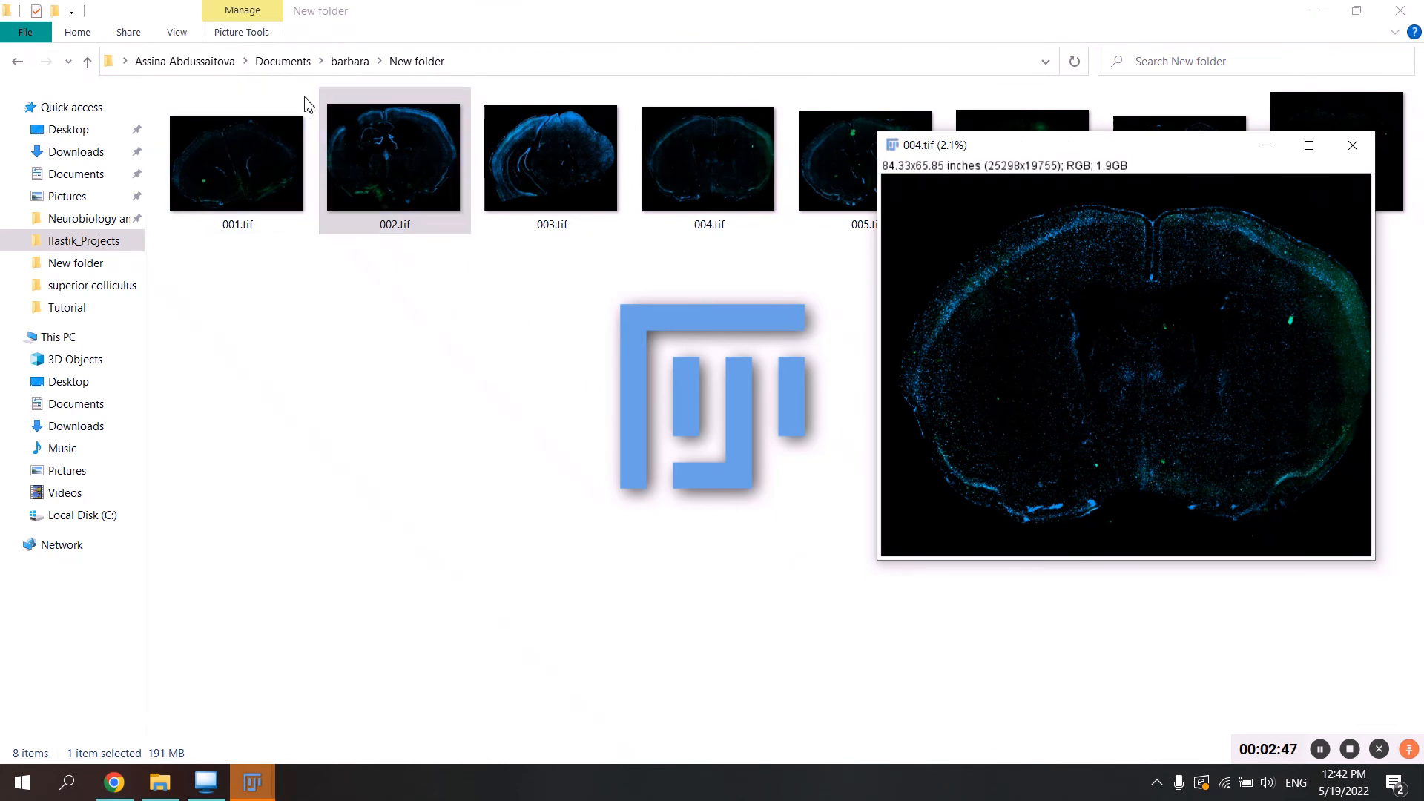
left_click(1354, 141)
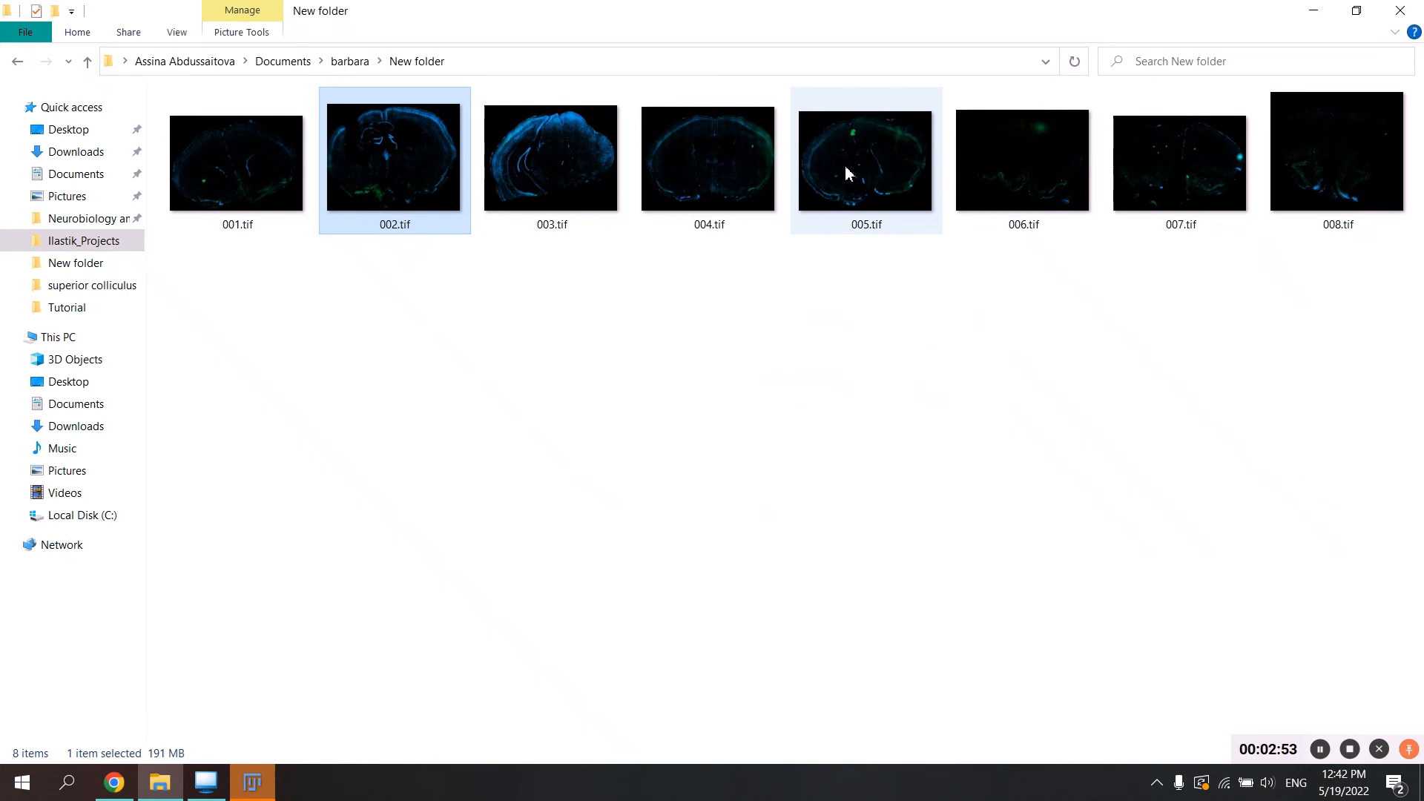
Rename 004.tif as Section.tif.
right_click(765, 172)
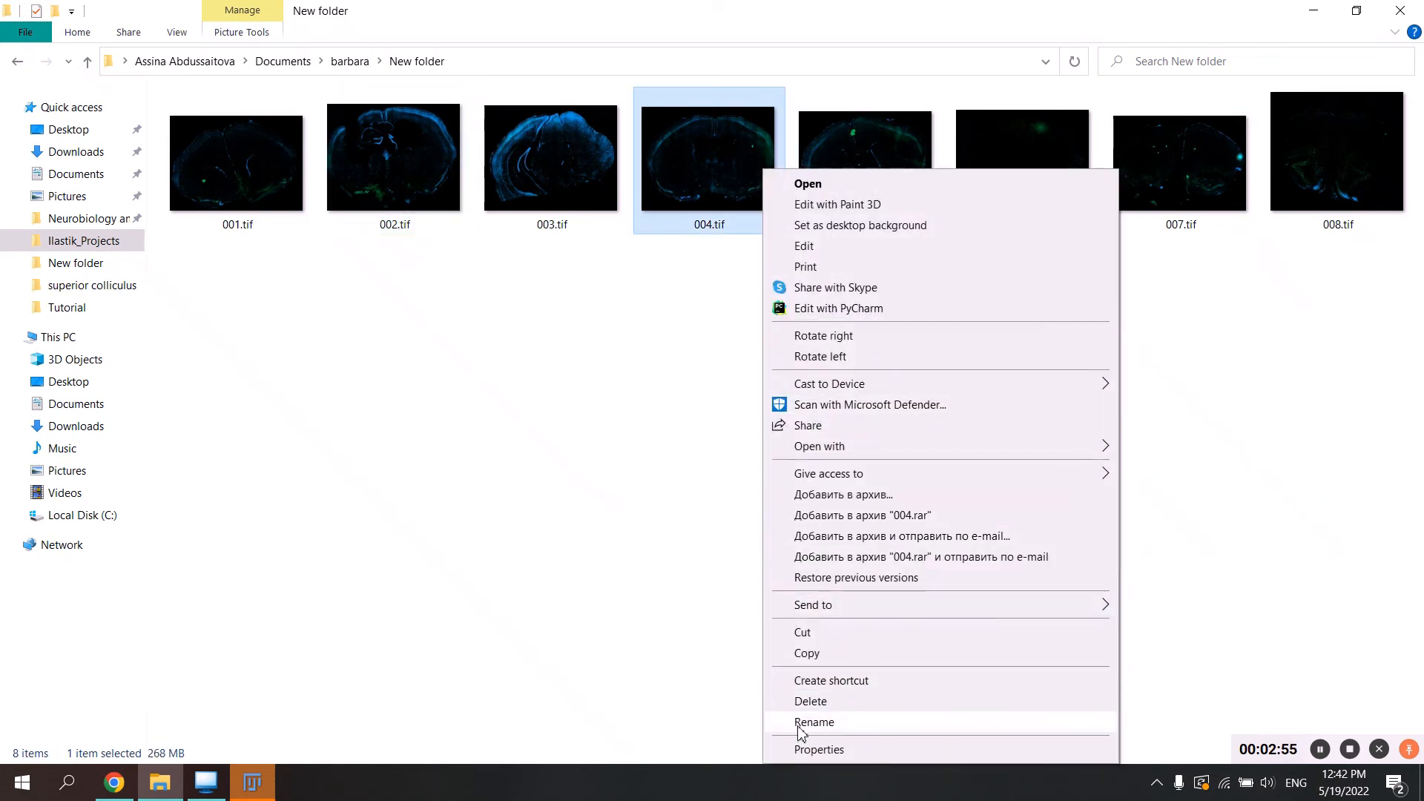
left_click(804, 723)
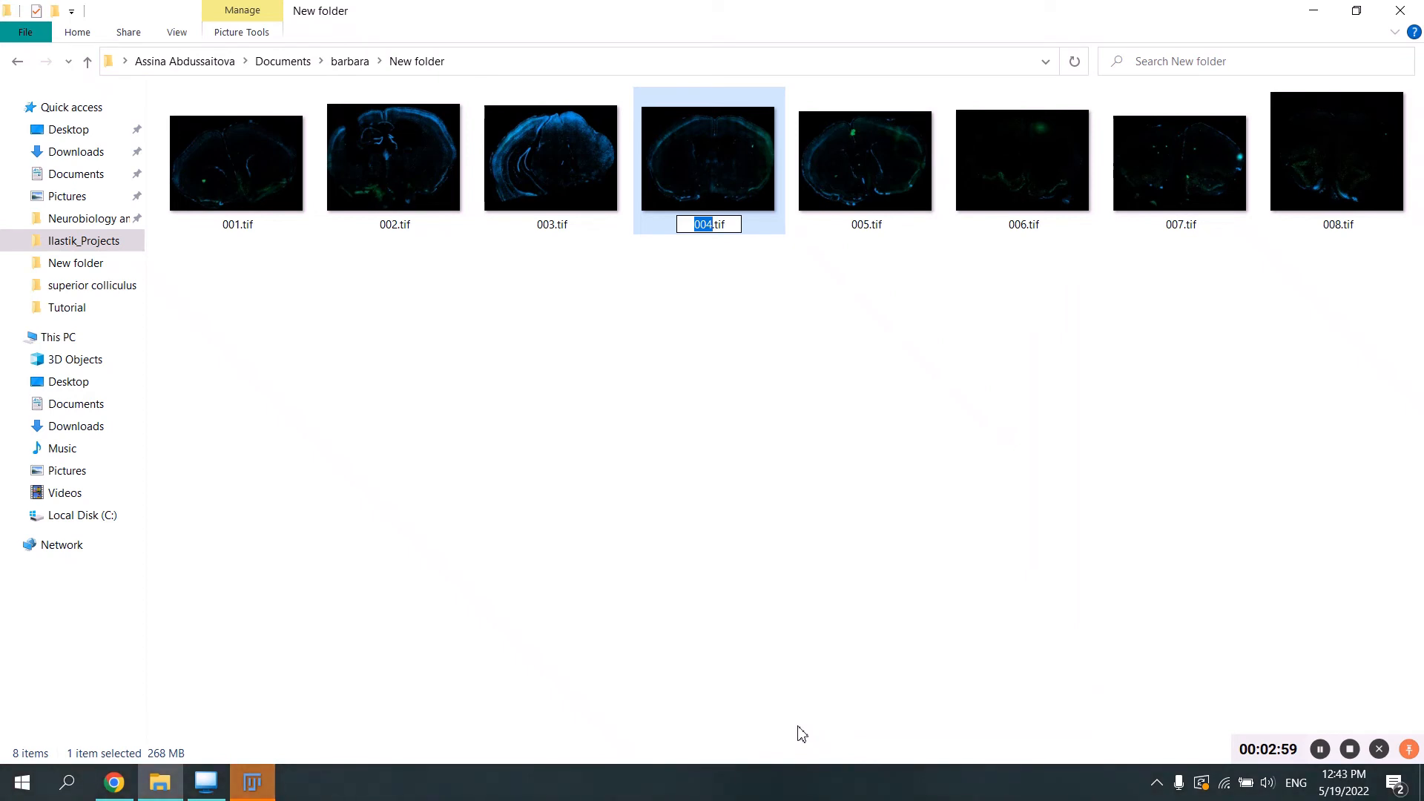
type("Section)")
key("BackSpace")
key("Return")
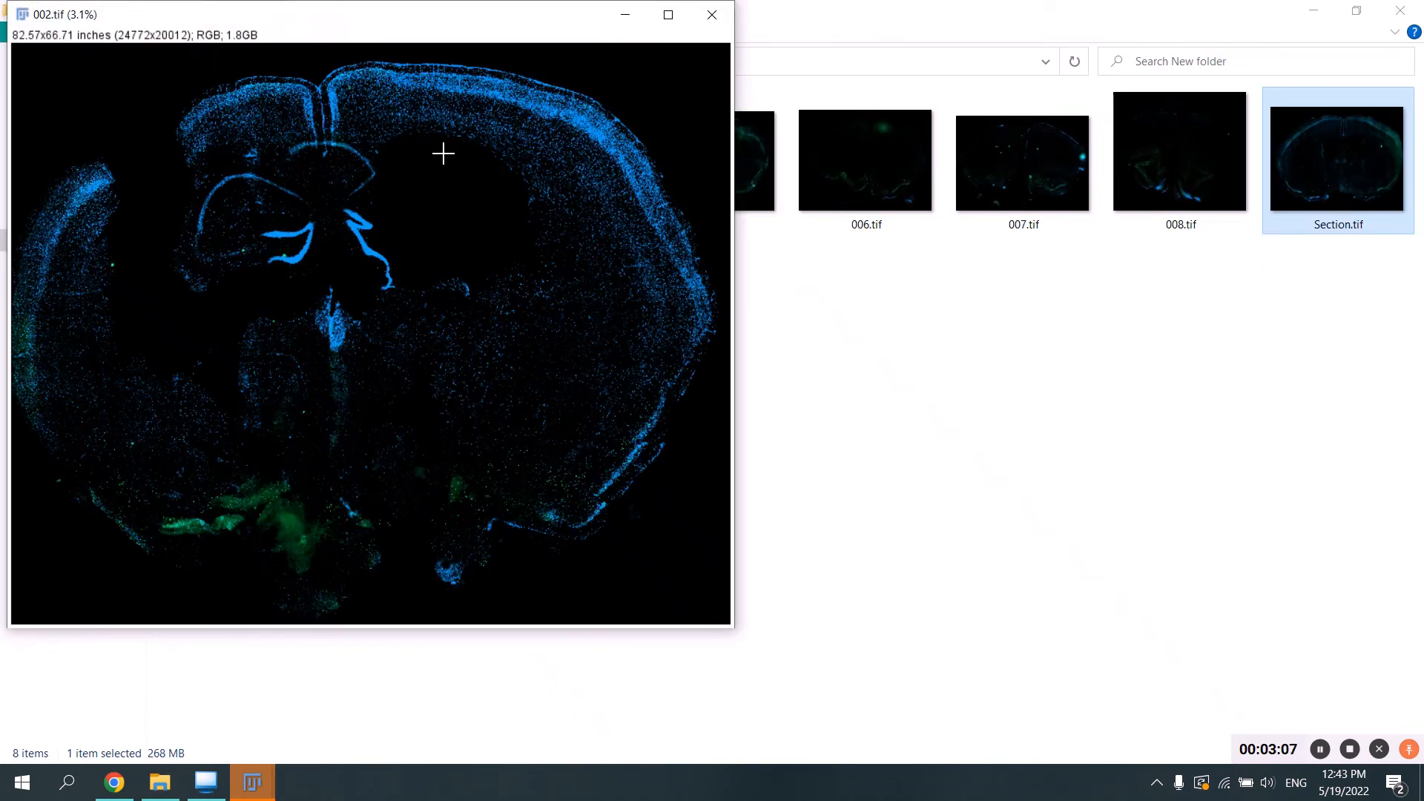
Minimize the 002.tif image and extend the name of Section.tif to Section02.tif.
left_click(636, 28)
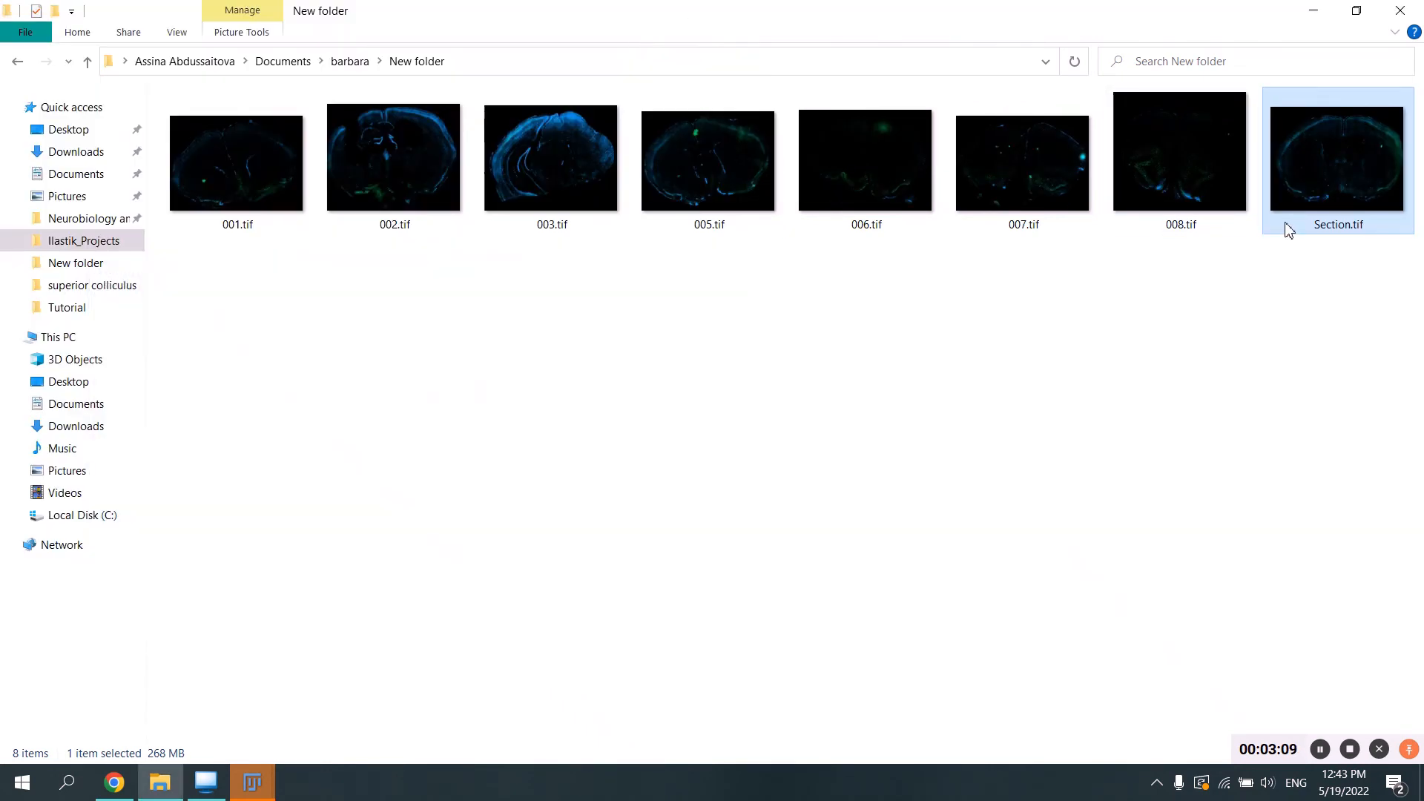
right_click(1367, 226)
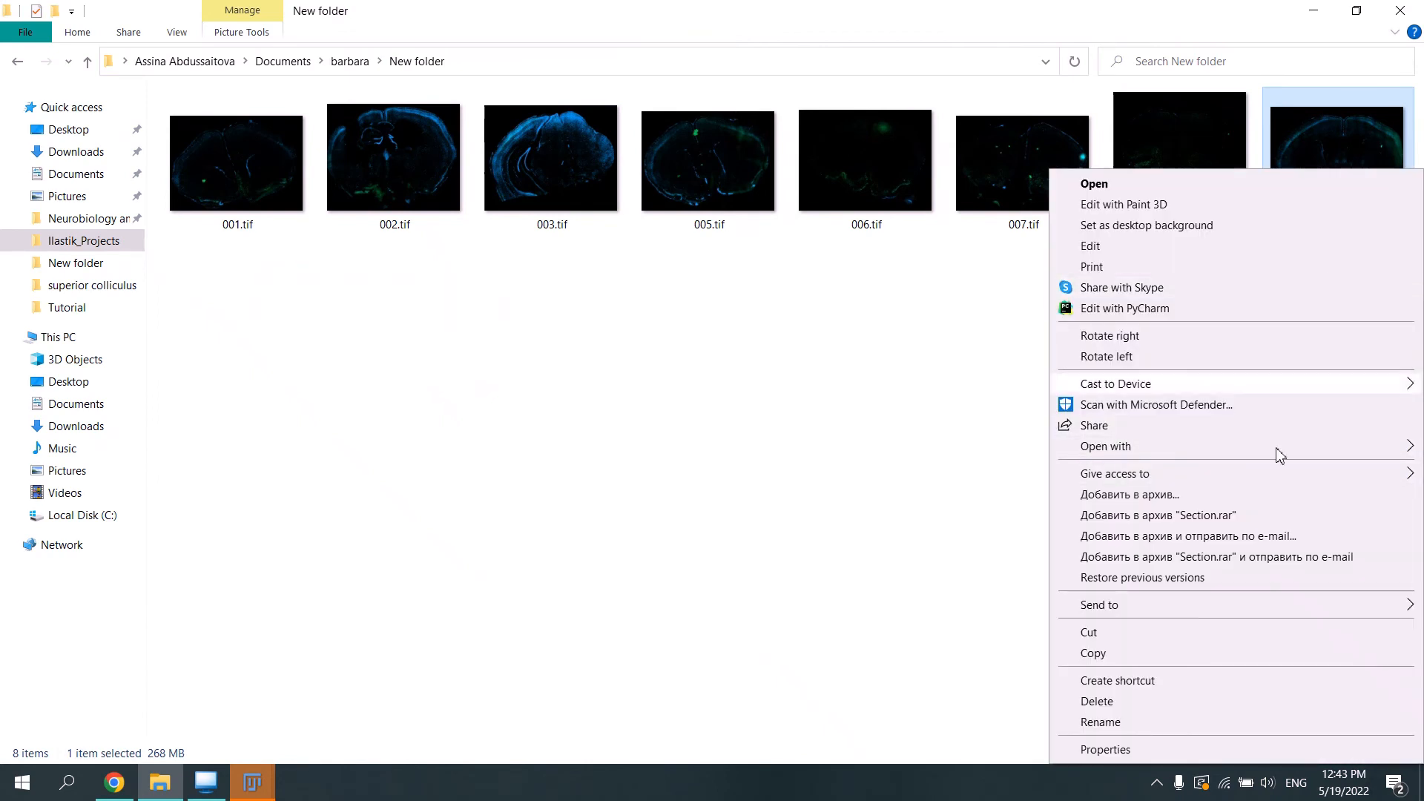
left_click(1118, 723)
key("Right")
type(")")
key("BackSpace")
type("0")
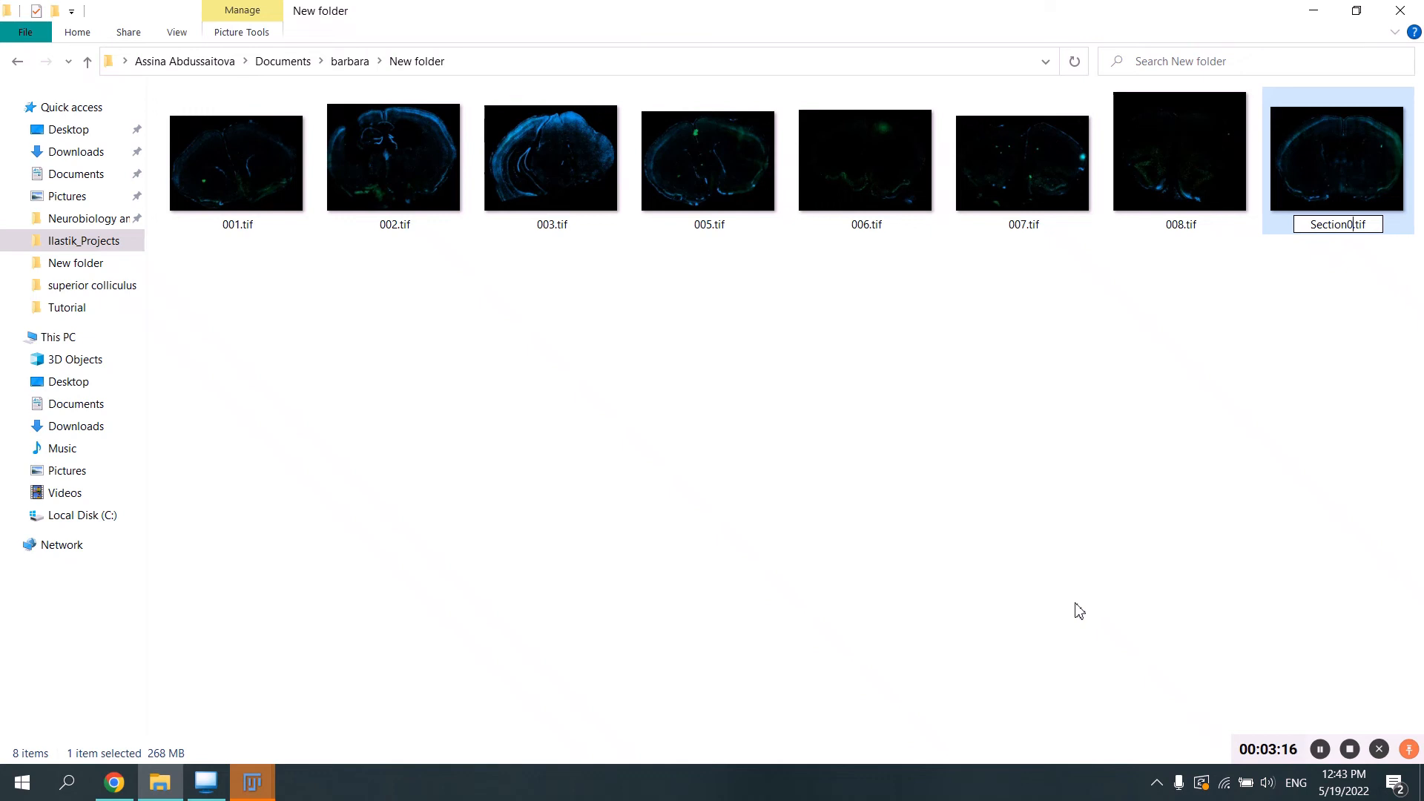
type("0")
key("BackSpace")
type("2")
key("Return")
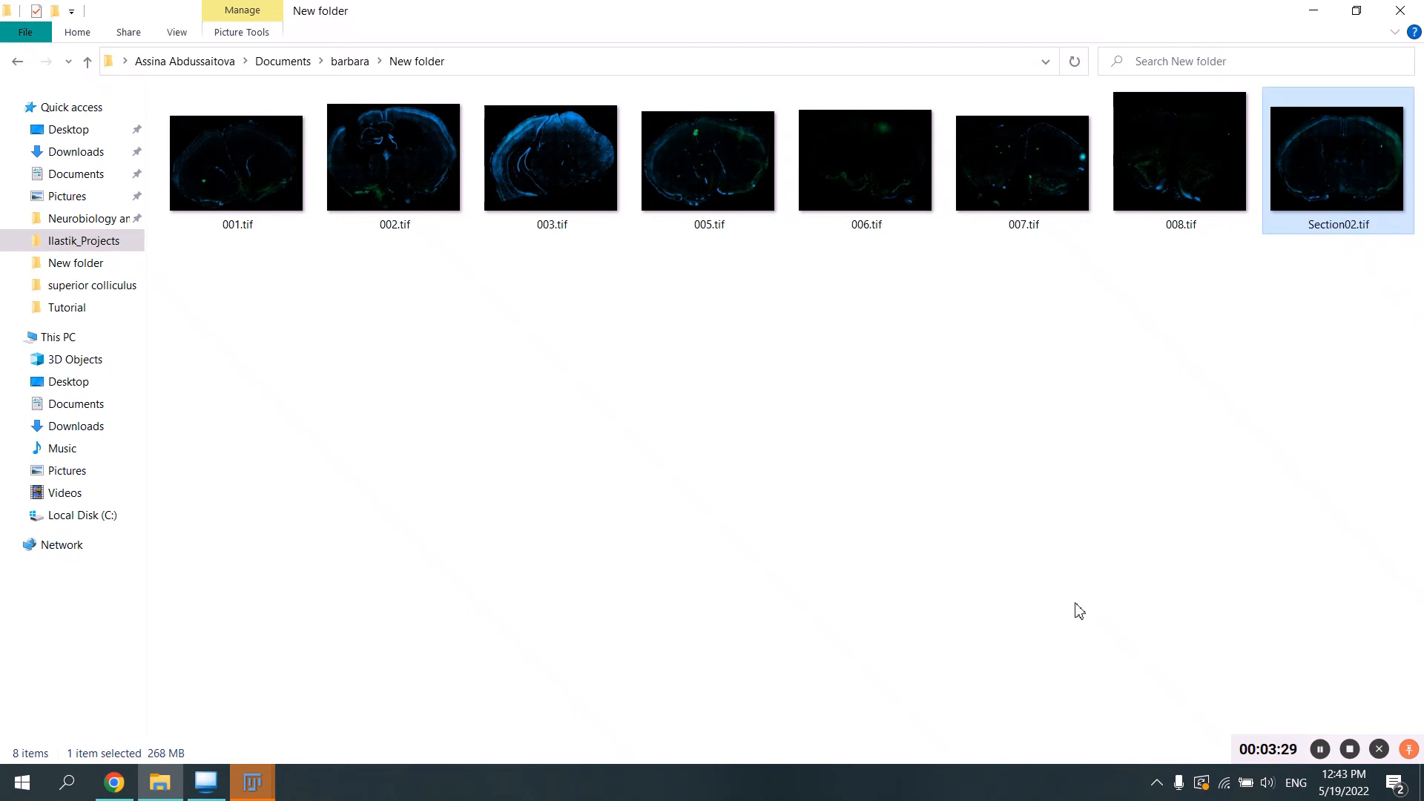
Rename 001.tif as Section01.tif.
left_click(306, 113)
right_click(304, 111)
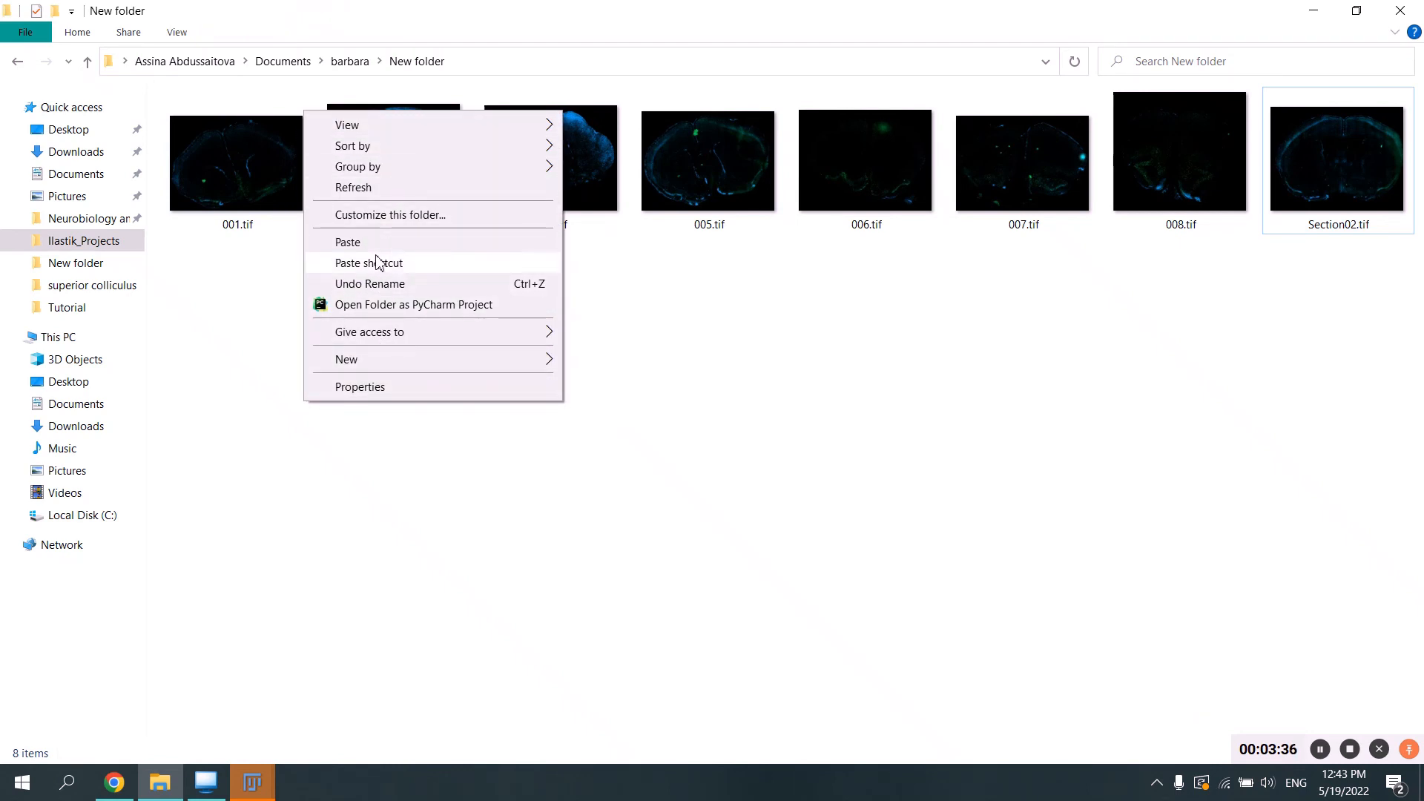
left_click(238, 159)
right_click(234, 150)
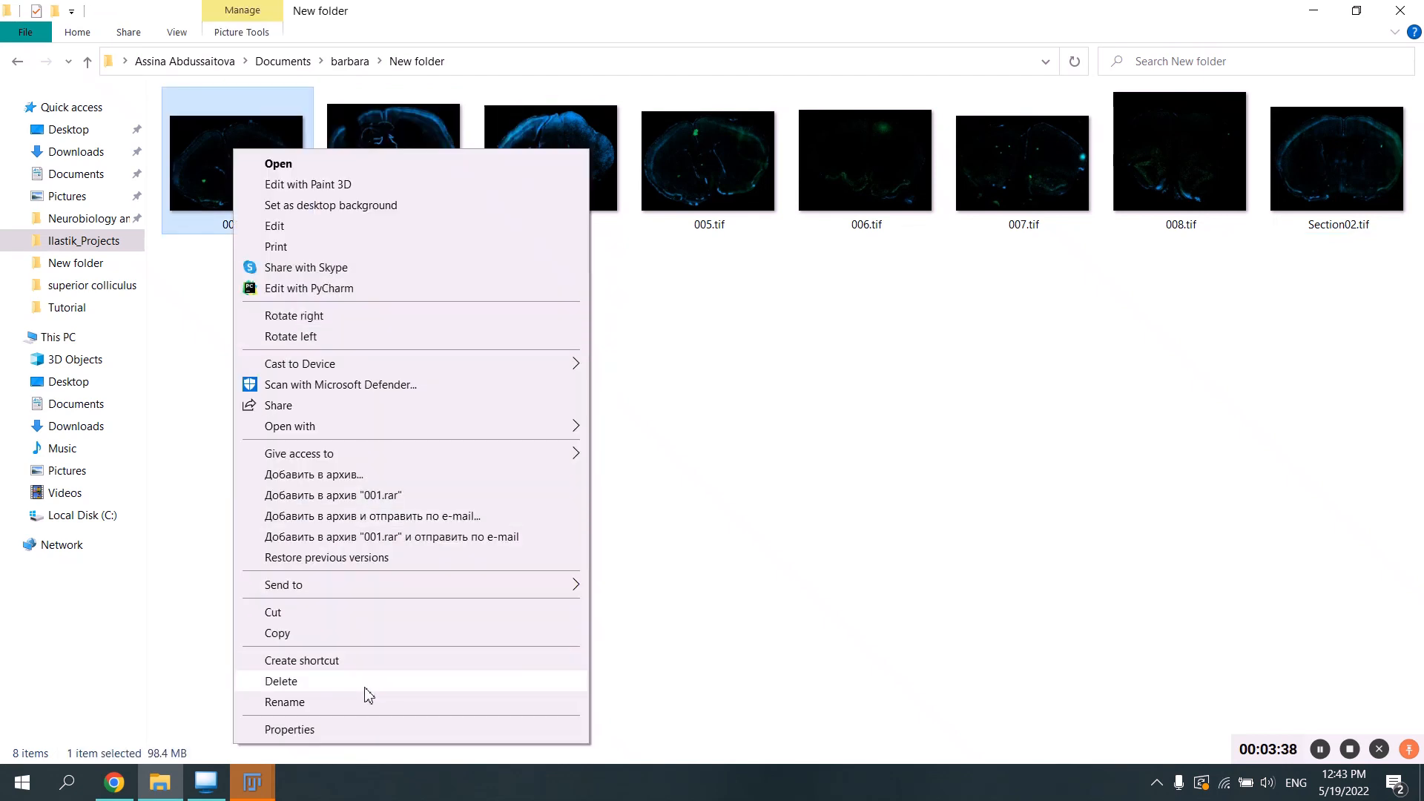
left_click(285, 702)
type("Sectio")
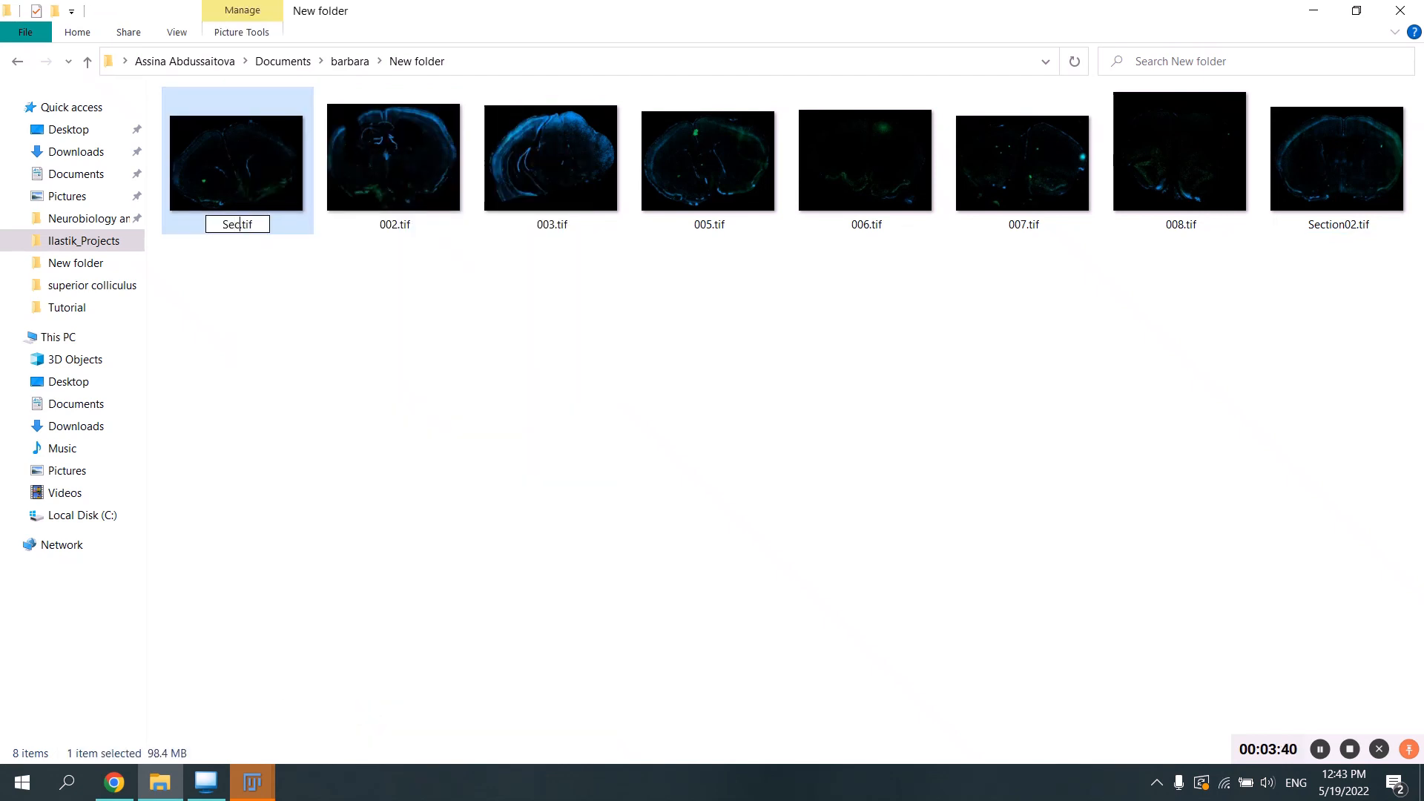
type("n01")
key("Return")
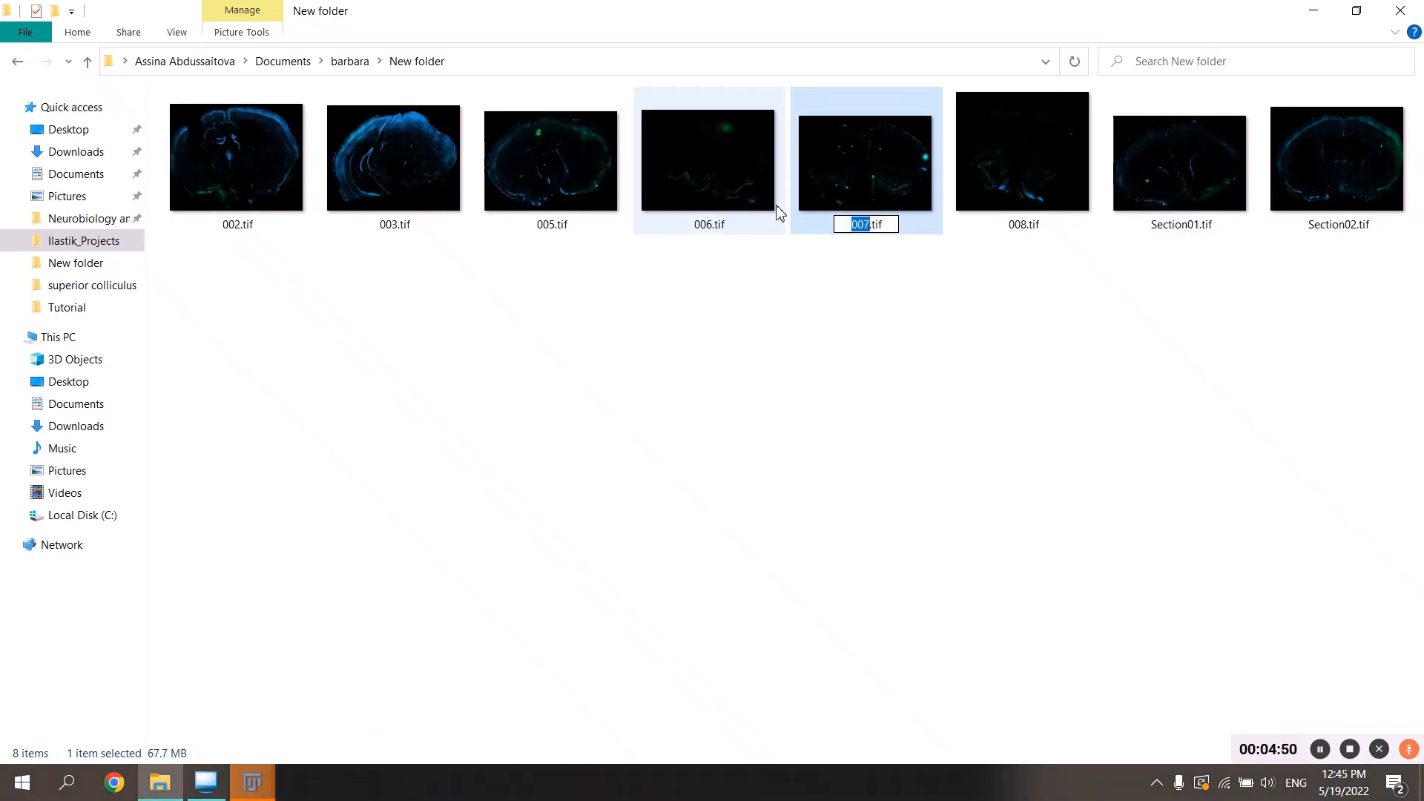
Rename 007.tif as Section03.tif.
type("Section03")
key("Return")
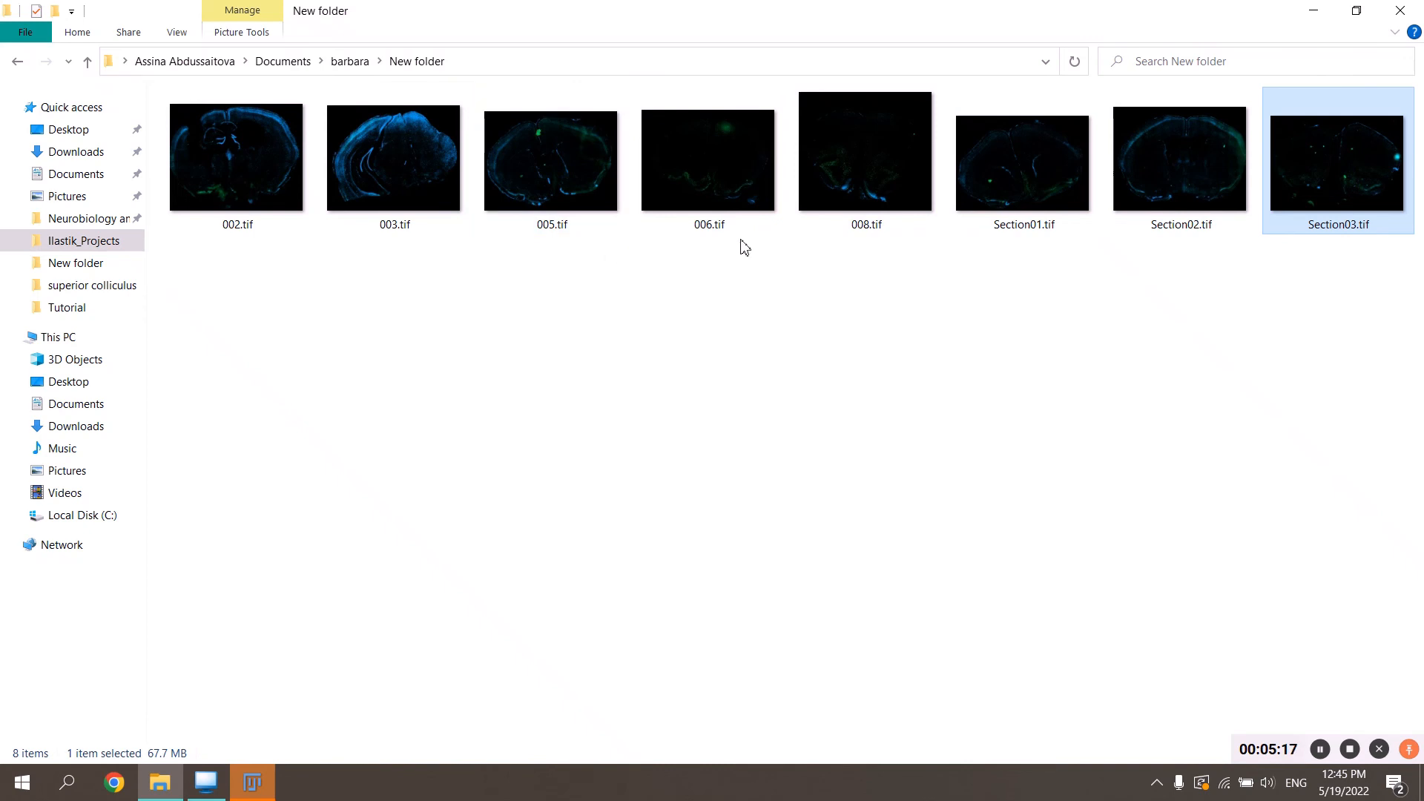
Refresh the folder and enter Section10 as the new name for 008.tif.
right_click(829, 221)
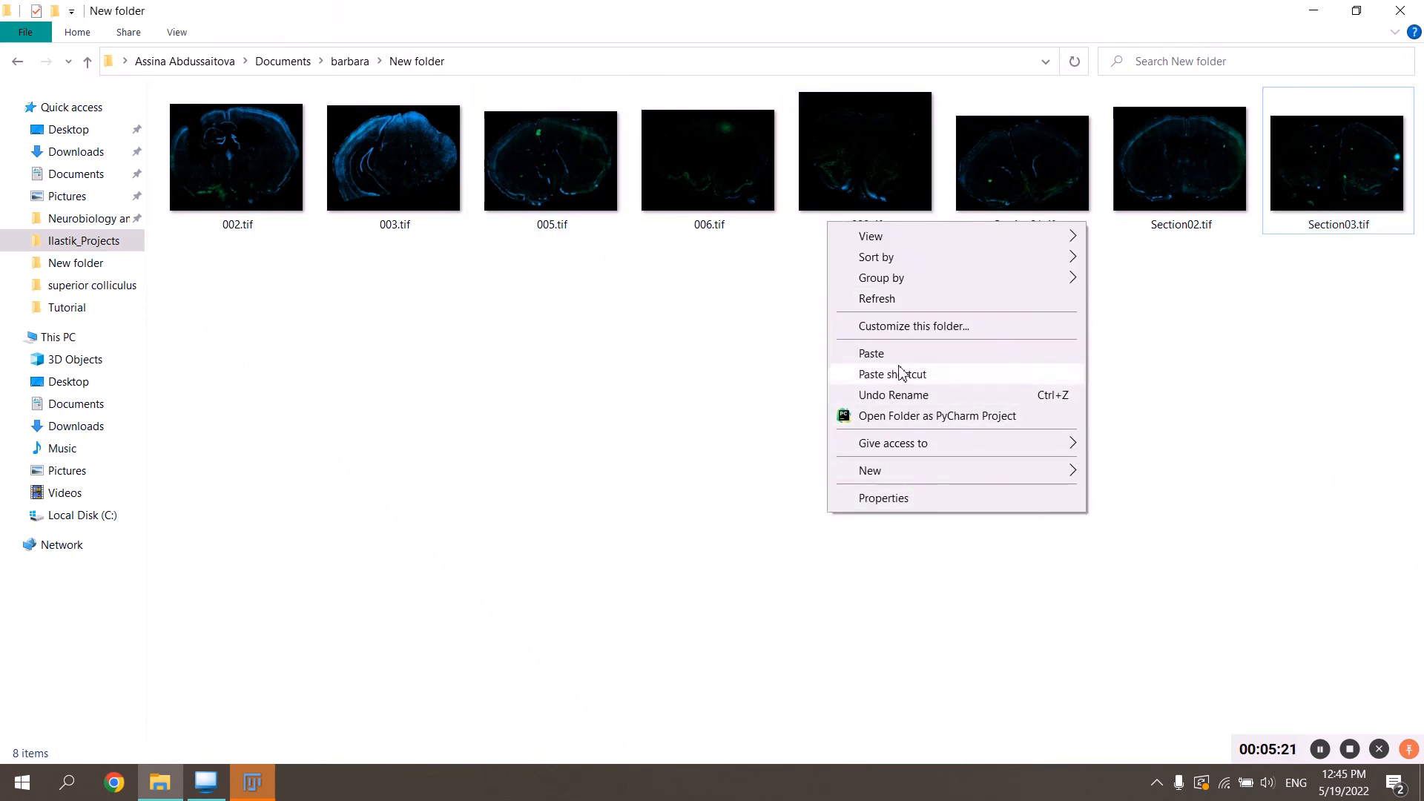
left_click(866, 306)
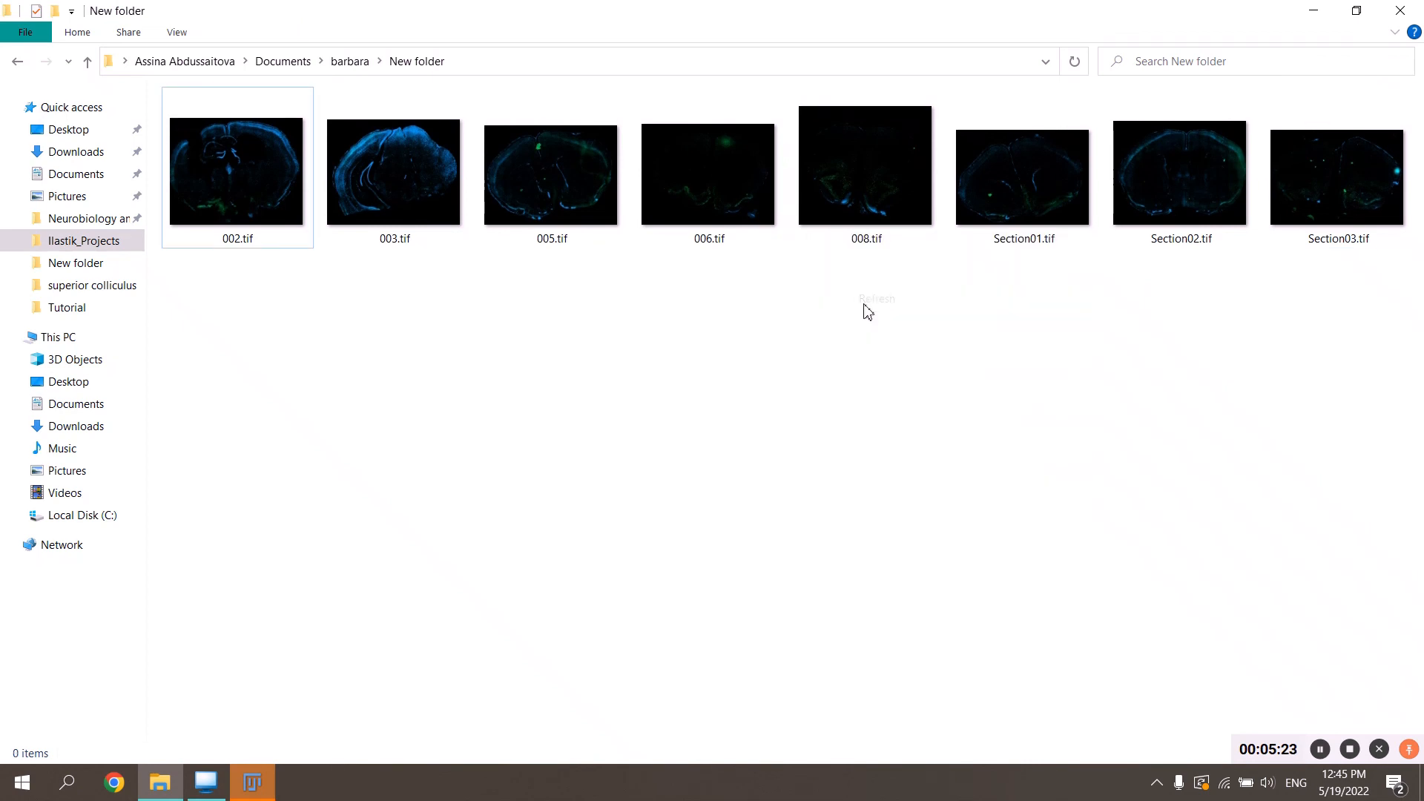
right_click(823, 249)
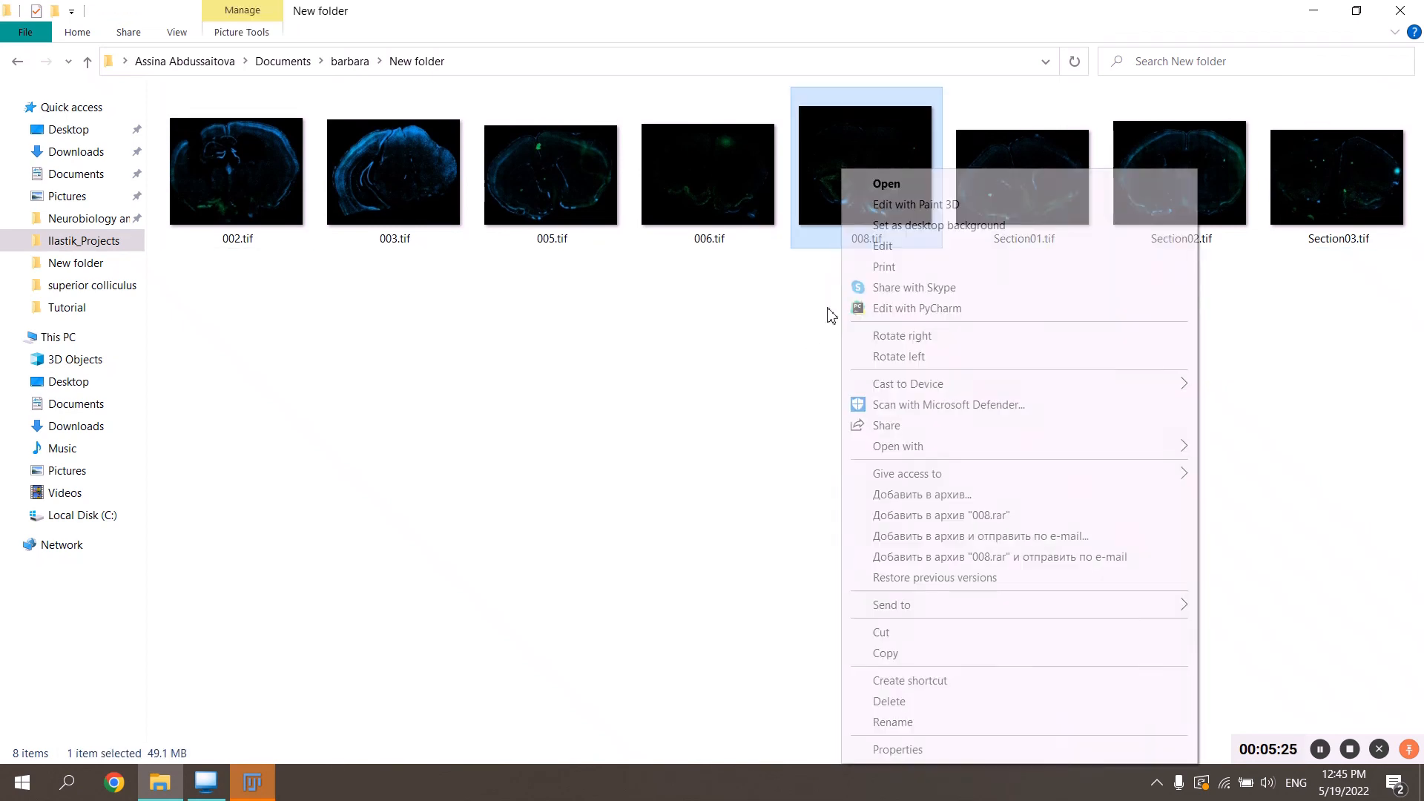
left_click(874, 721)
type("Se")
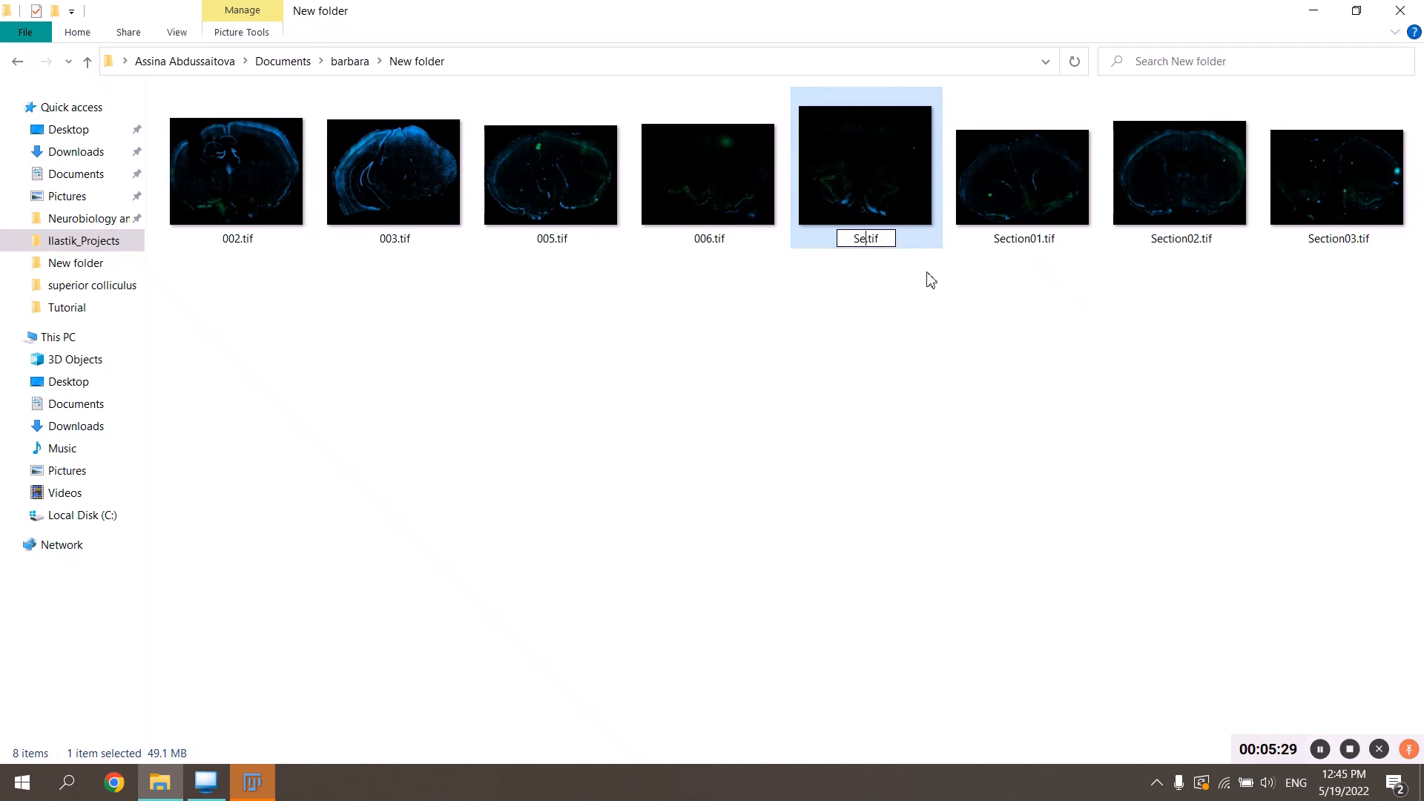
type("ction10")
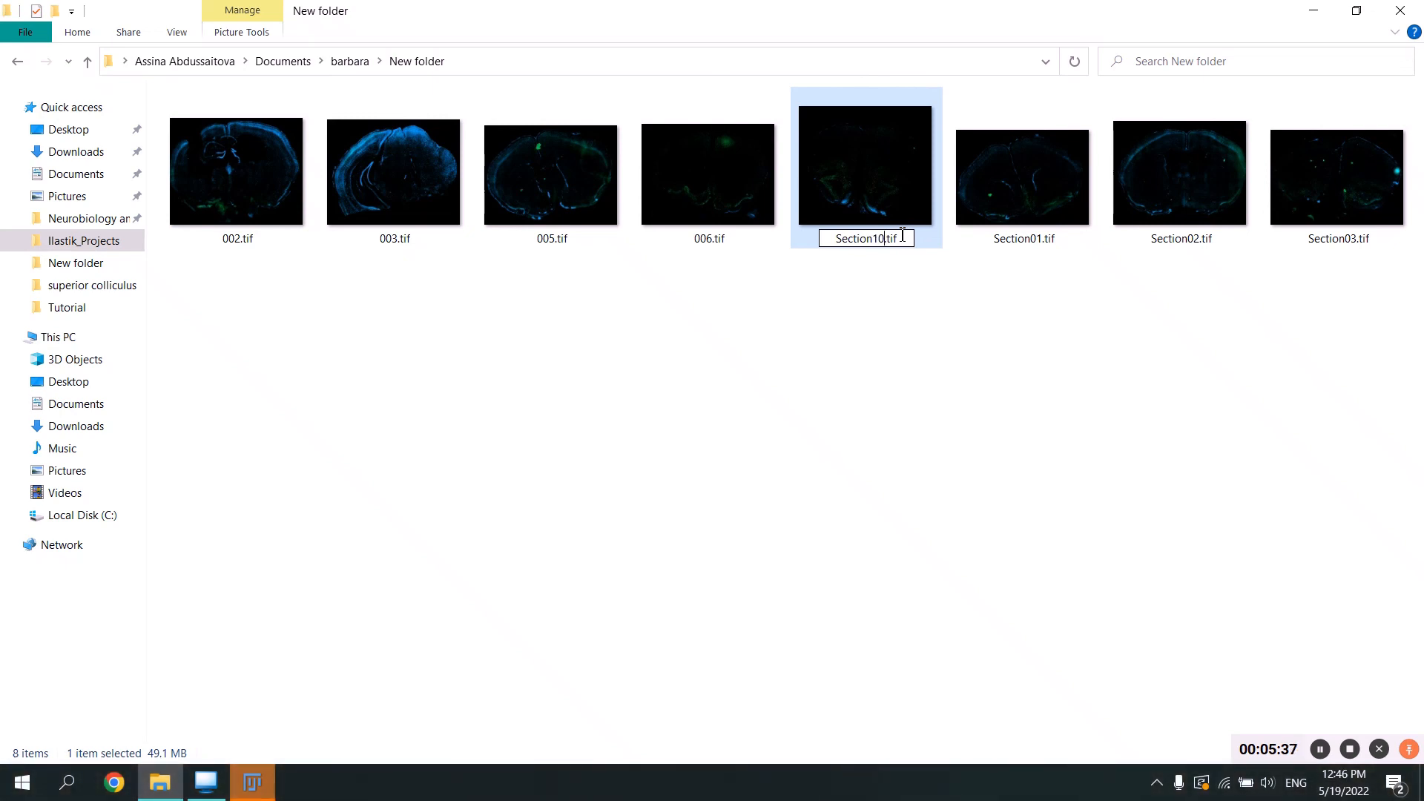
Try the number 010 instead of 10 in the new name, and clear the number so only Section remains.
key("BackSpace")
key("BackSpace")
type("010")
key("BackSpace")
key("BackSpace")
key("BackSpace")
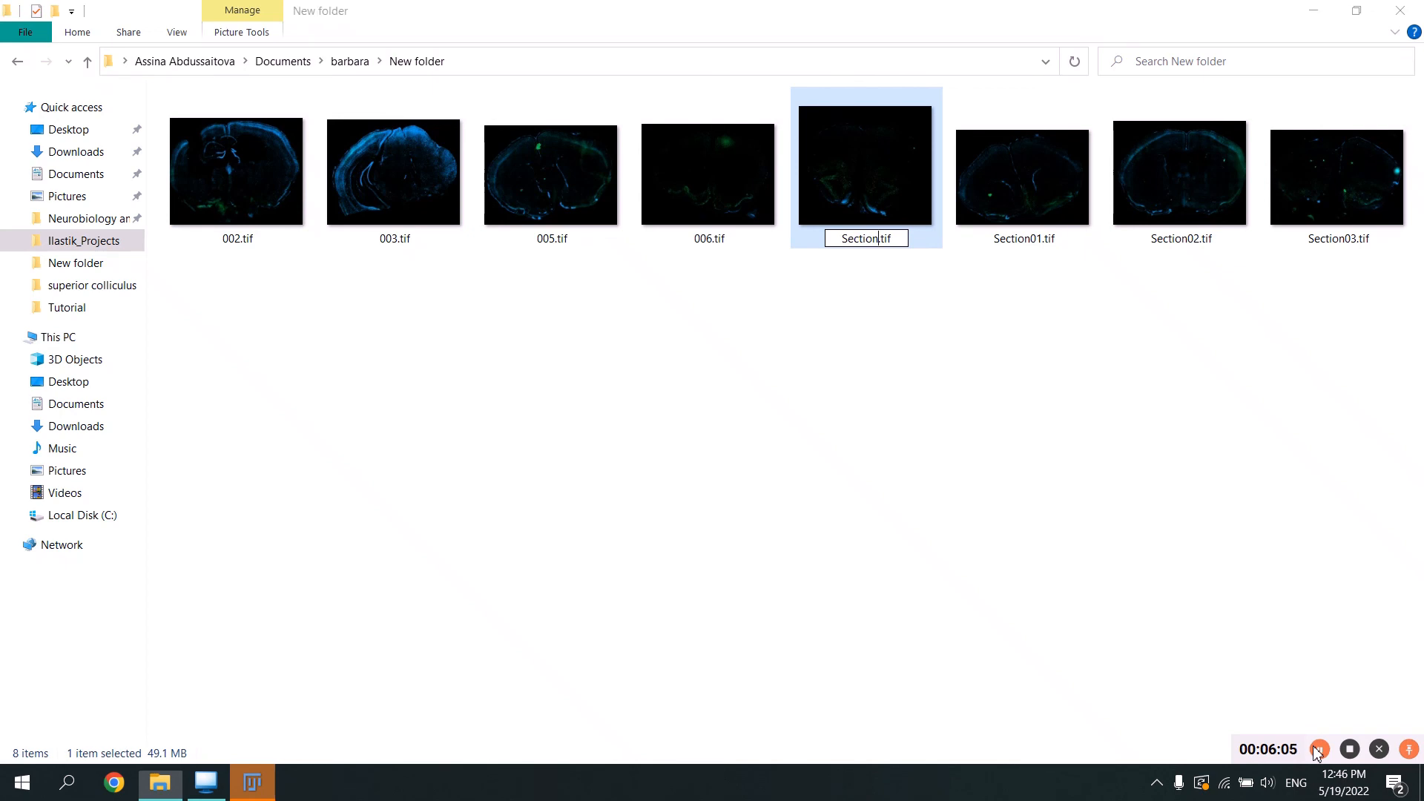
left_click(1317, 751)
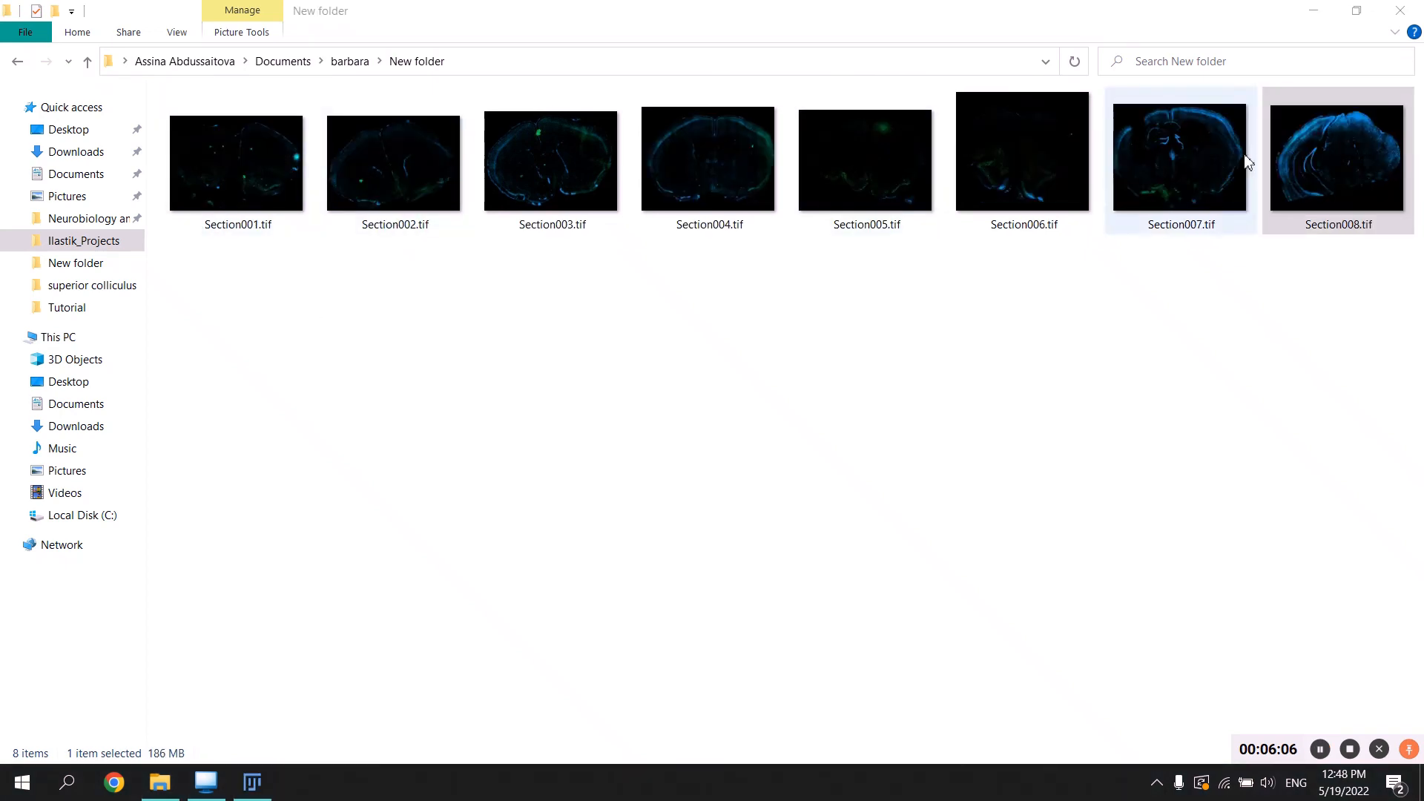